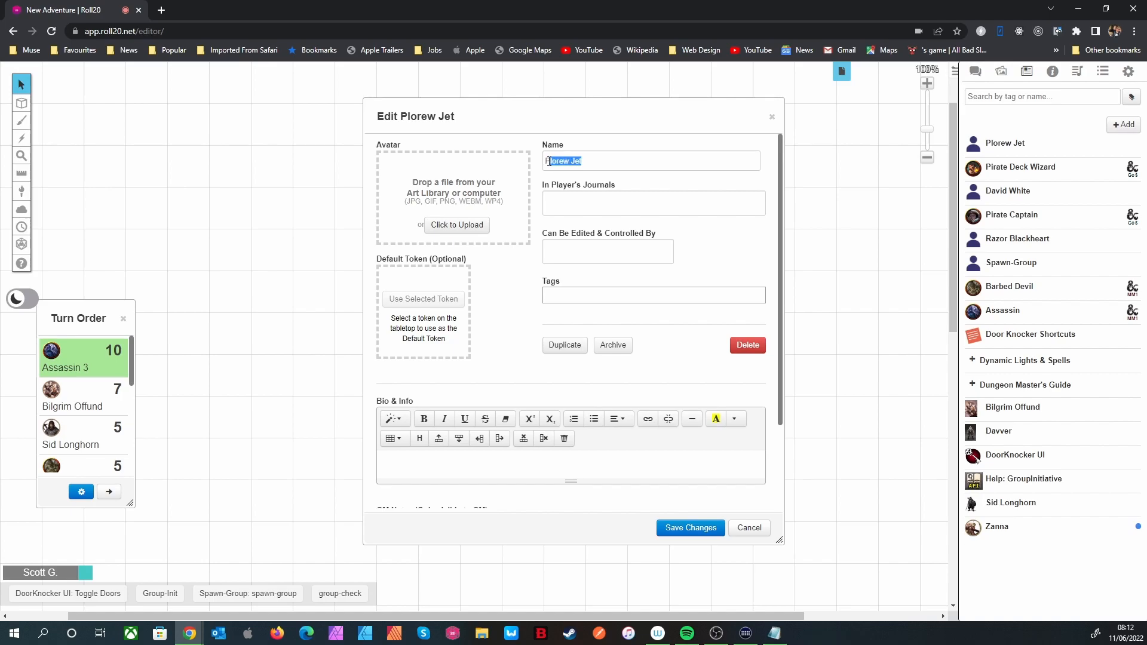
Step: Rename the character to Vecna the Archlich, assign the player to its journal and control permissions, and save the changes
type("Vecna the Archlich")
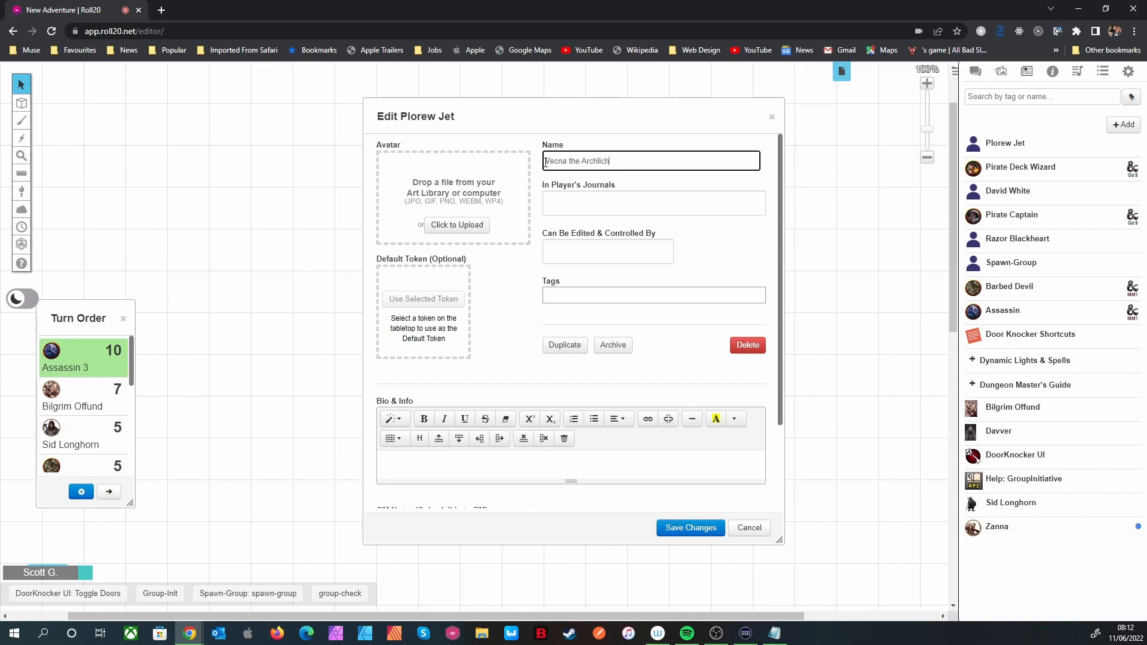
left_click(565, 205)
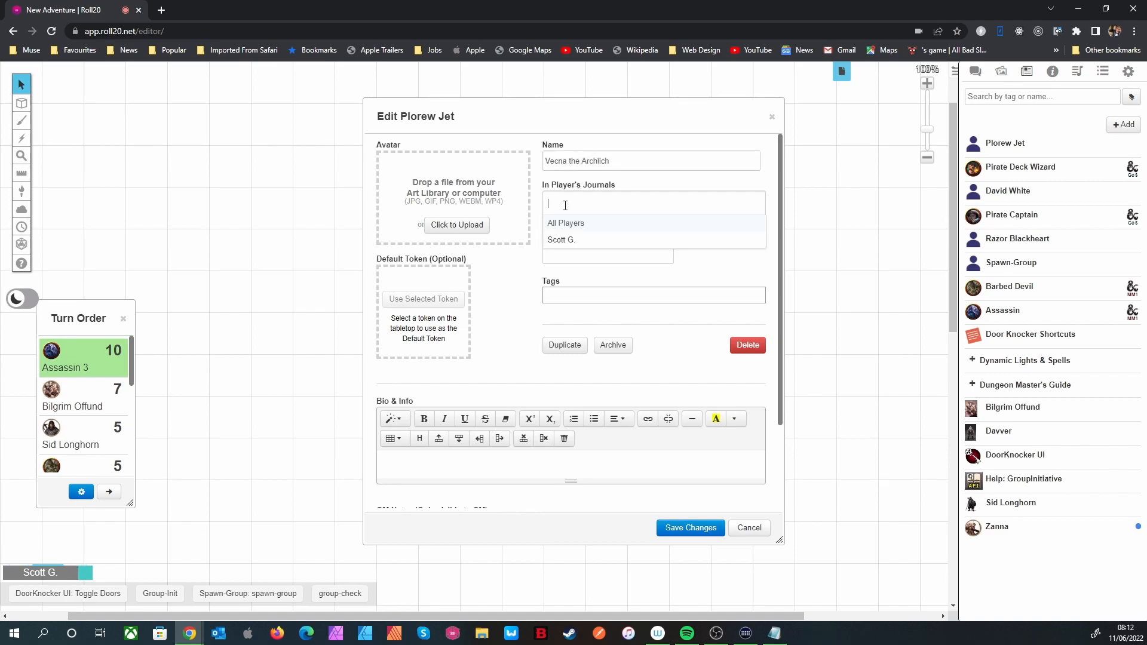
left_click(562, 238)
left_click(562, 248)
left_click(561, 285)
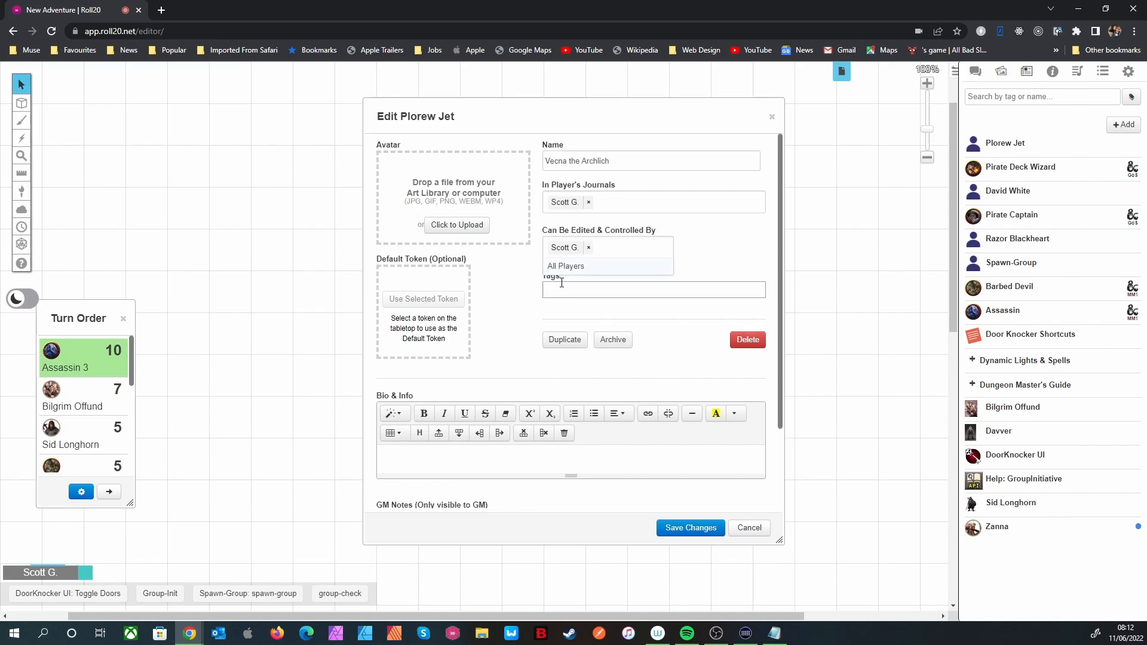
left_click(689, 528)
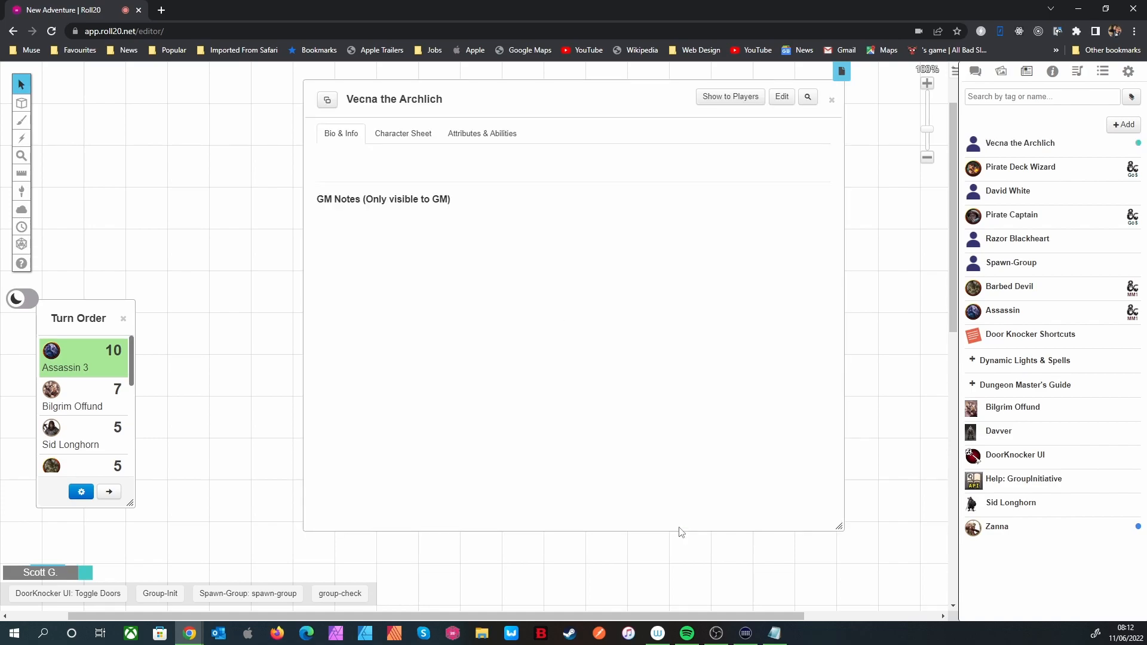
Step: Create the character sheet as an NPC and enter Vecna the Archlich as the NPC name
left_click(390, 135)
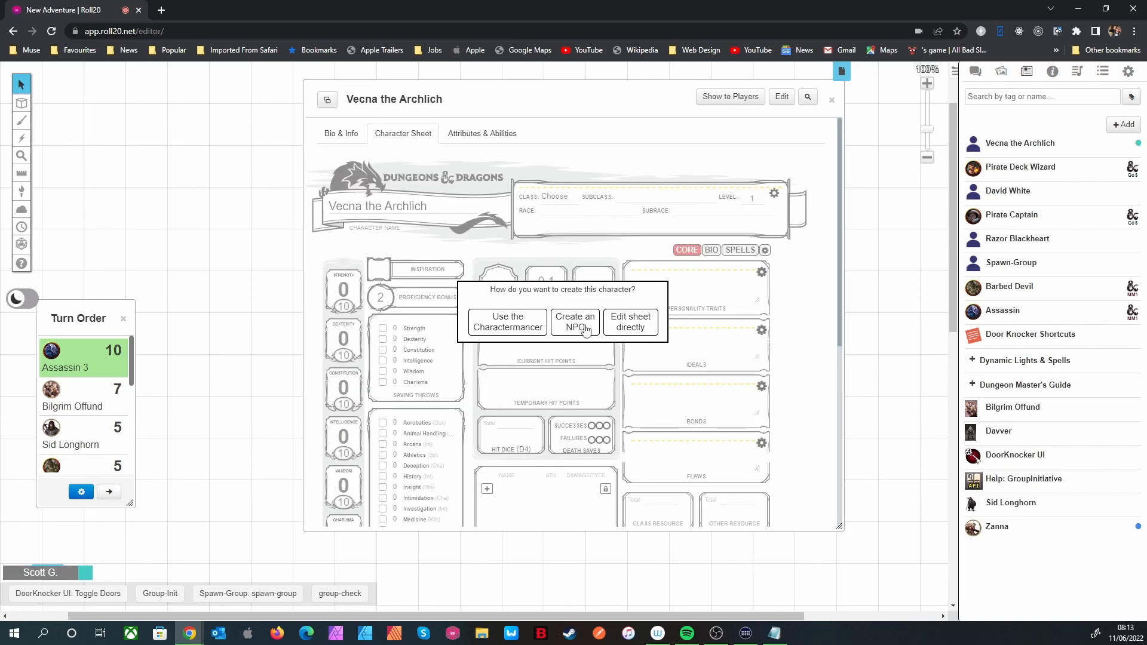
left_click(583, 329)
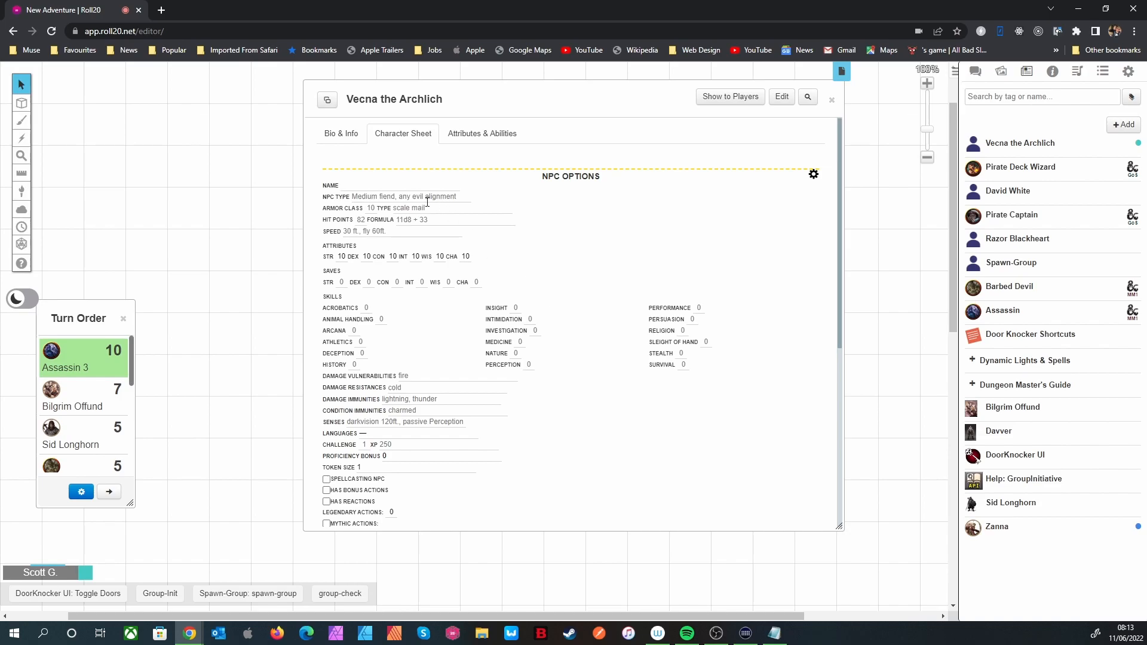
left_click(408, 186)
type("Vecna the AS")
type("chlich")
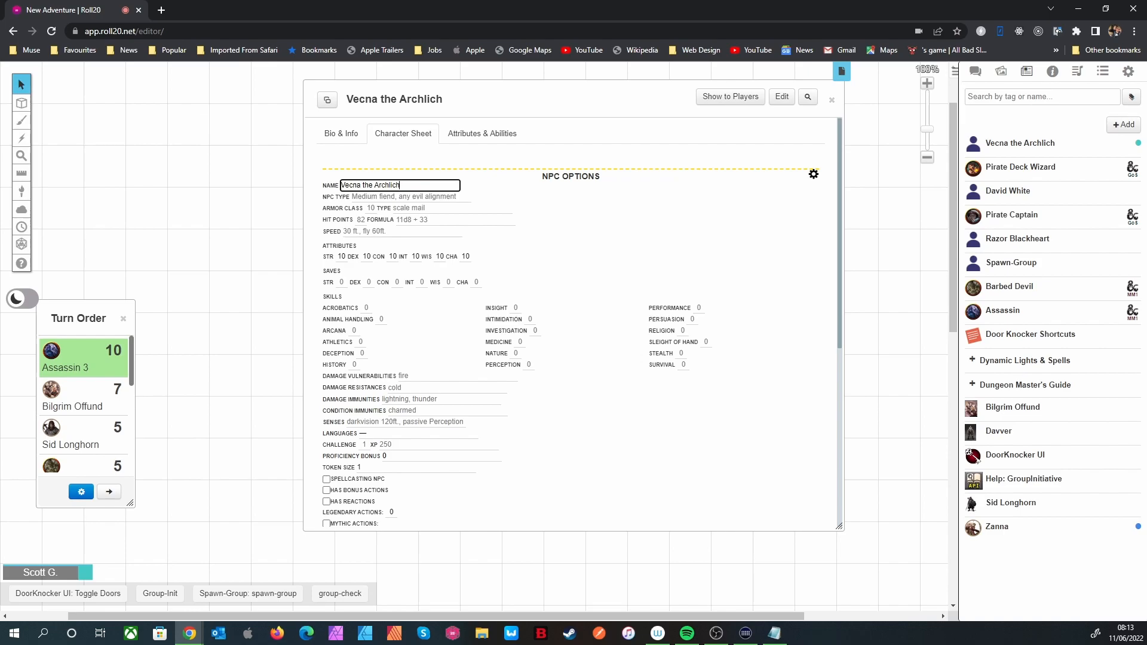
Step: Arrange the Roll20 and D&D Beyond windows side by side, with the whole NPC sheet visible beside the stat block
left_click(866, 233)
key("super+Left")
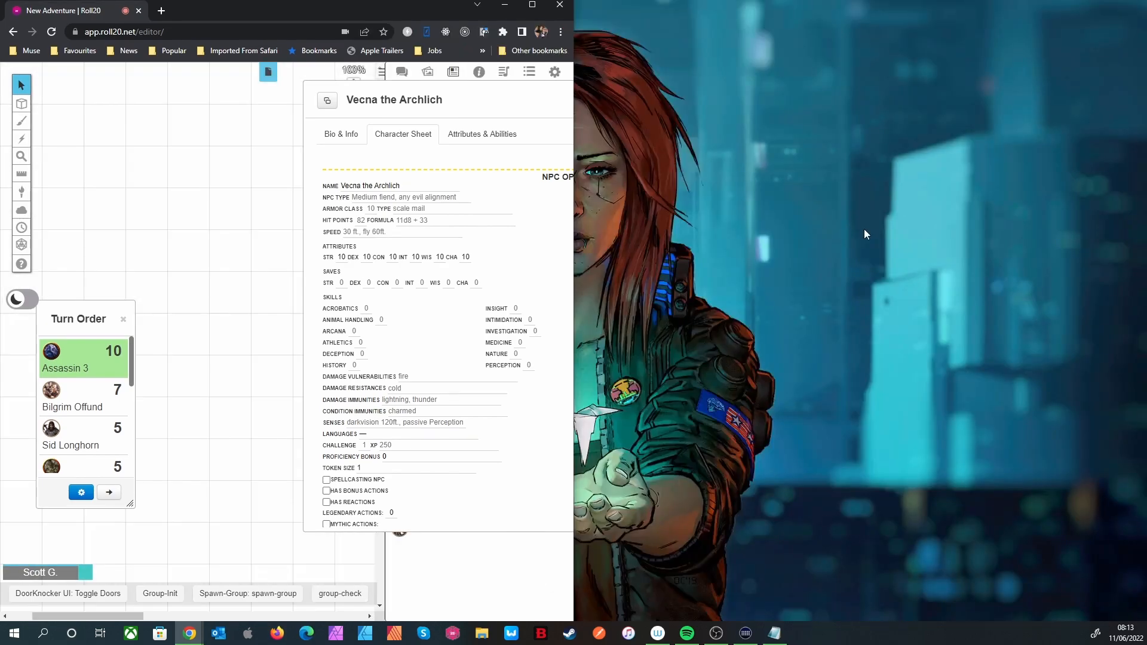
key("super+Right")
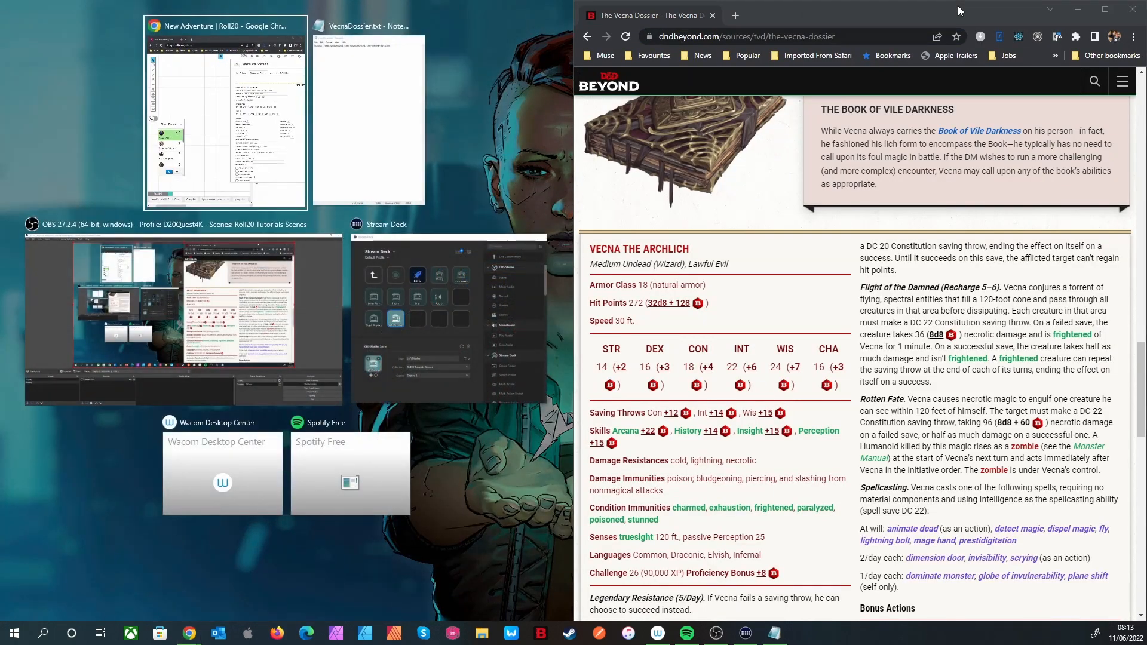
left_click(188, 109)
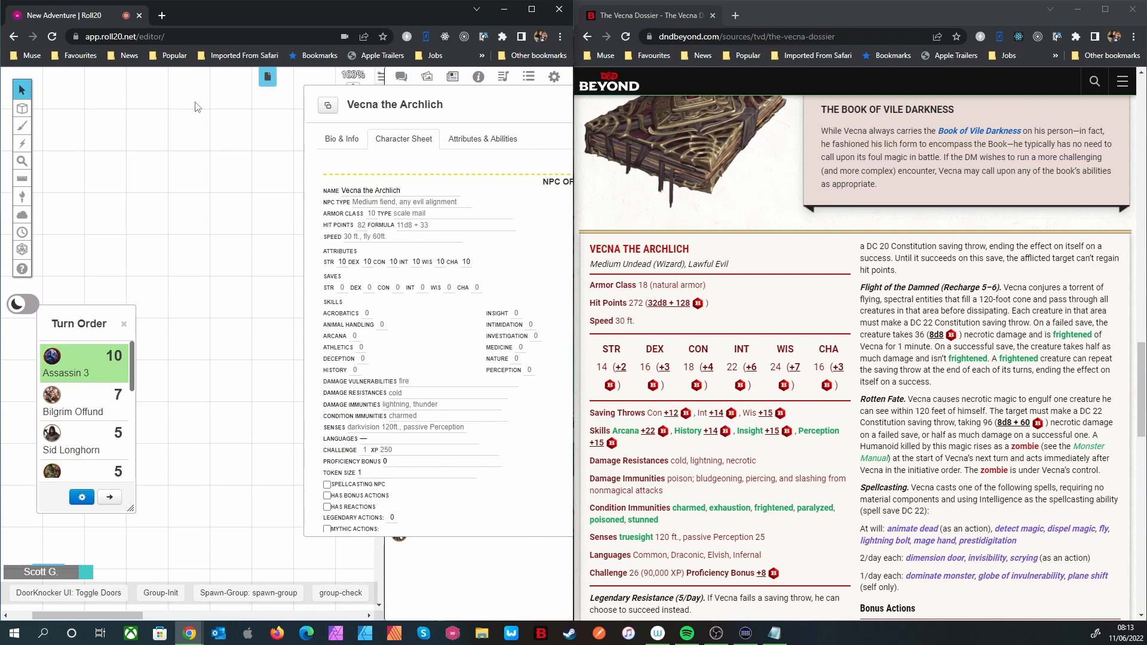
left_click_drag(427, 99, 154, 114)
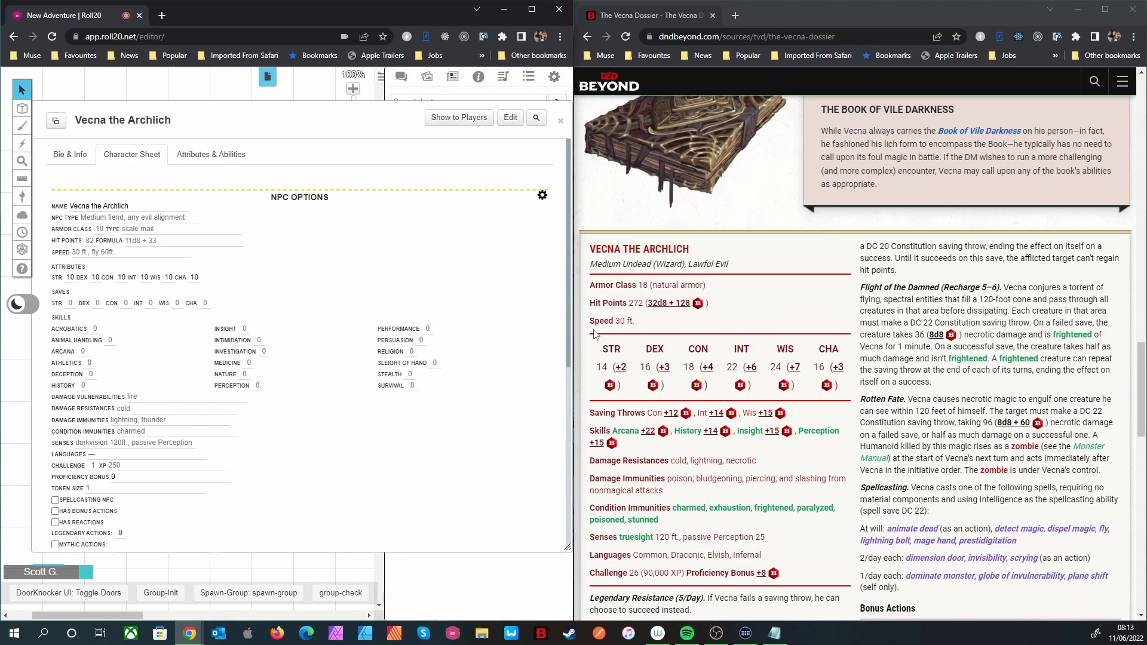
Step: Copy "Medium Undead (Wizard), Lawful Evil" from the D&D Beyond stat block into the sheet's NPC type
left_click(736, 264)
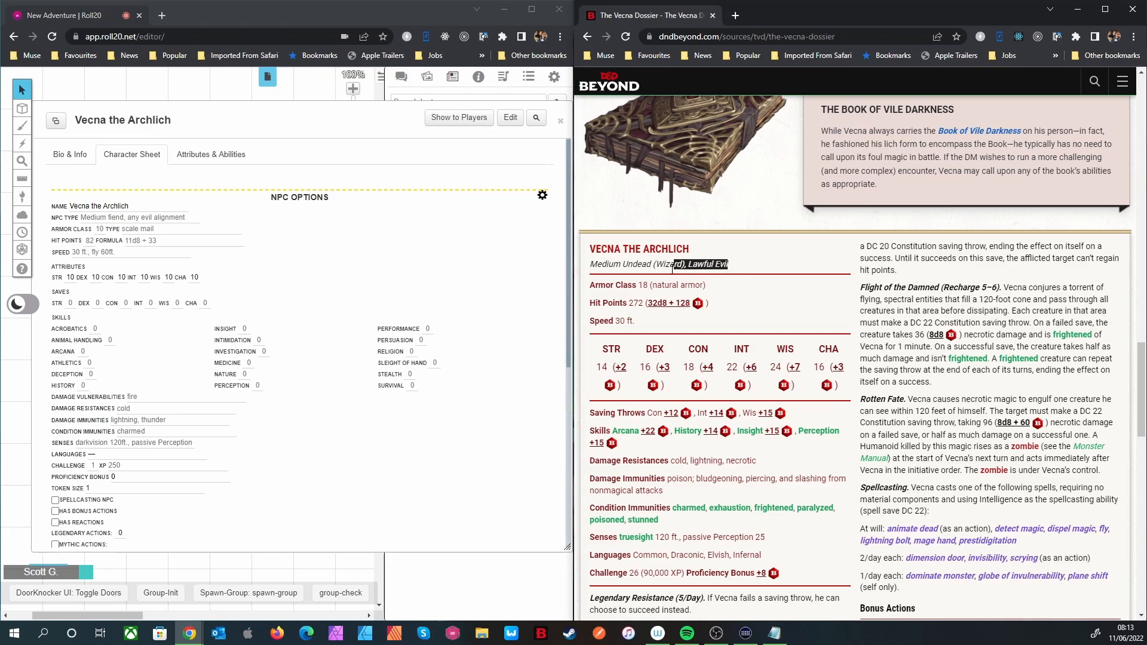
triple_click(591, 268)
key("ctrl+c")
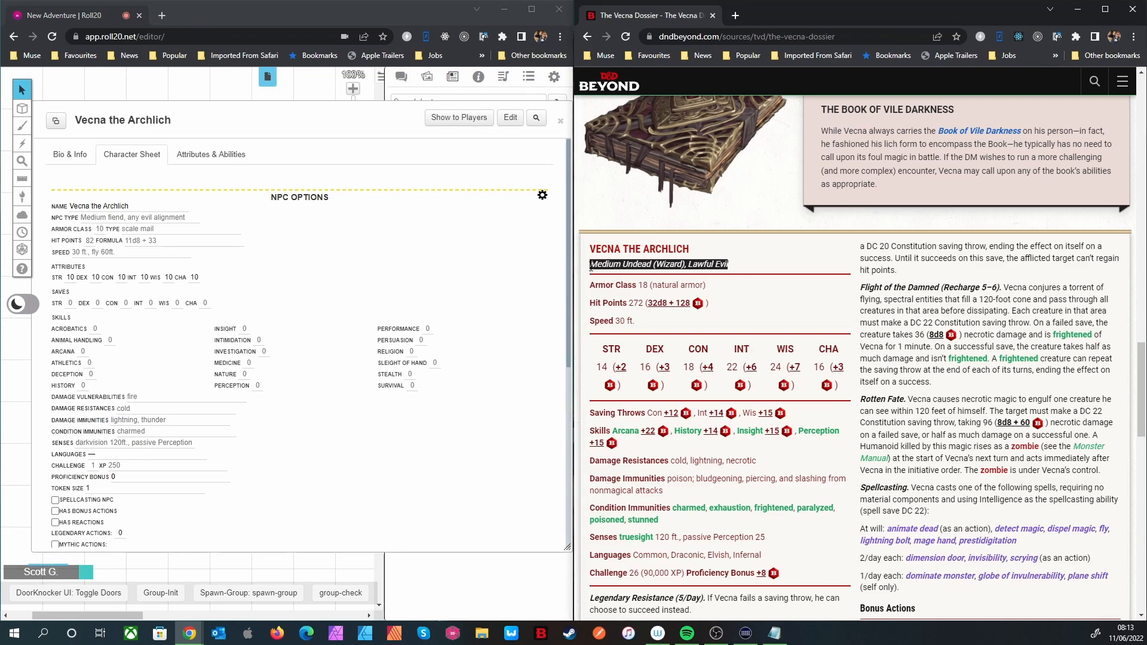
left_click(149, 219)
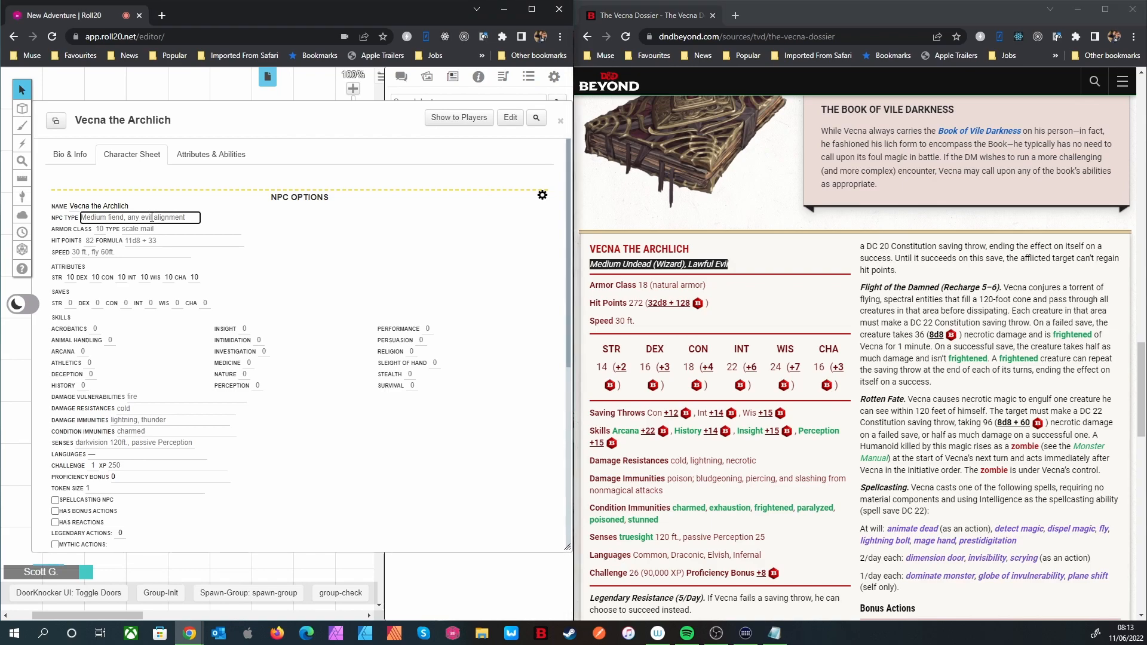
key("ctrl+a")
key("ctrl+v")
Step: Set the armor class to 18 with type natural armor, and hit points to 272 with formula 32d8+128
left_click(101, 230)
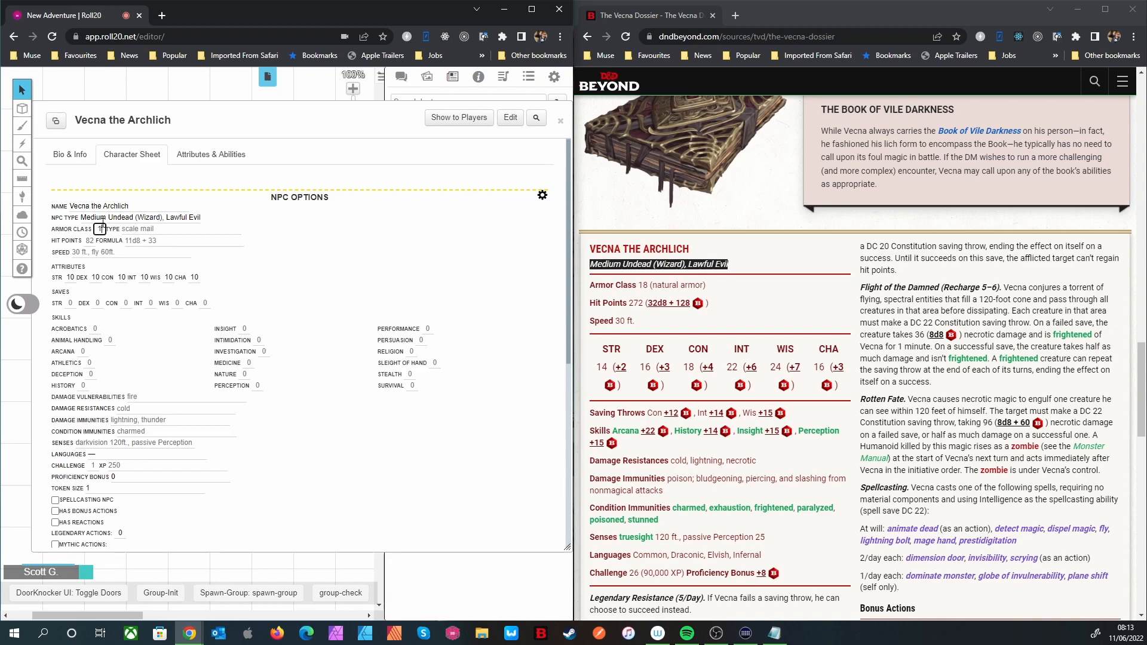
key("Tab")
type("natural armor")
double_click(89, 240)
type("272")
key("Tab")
type("32d8+128")
Step: Set the speed to 30 ft and the attributes to STR 14, DEX 16, CON 18, INT 22, WIS 24 and CHA 16
key("Tab")
type("30 ft")
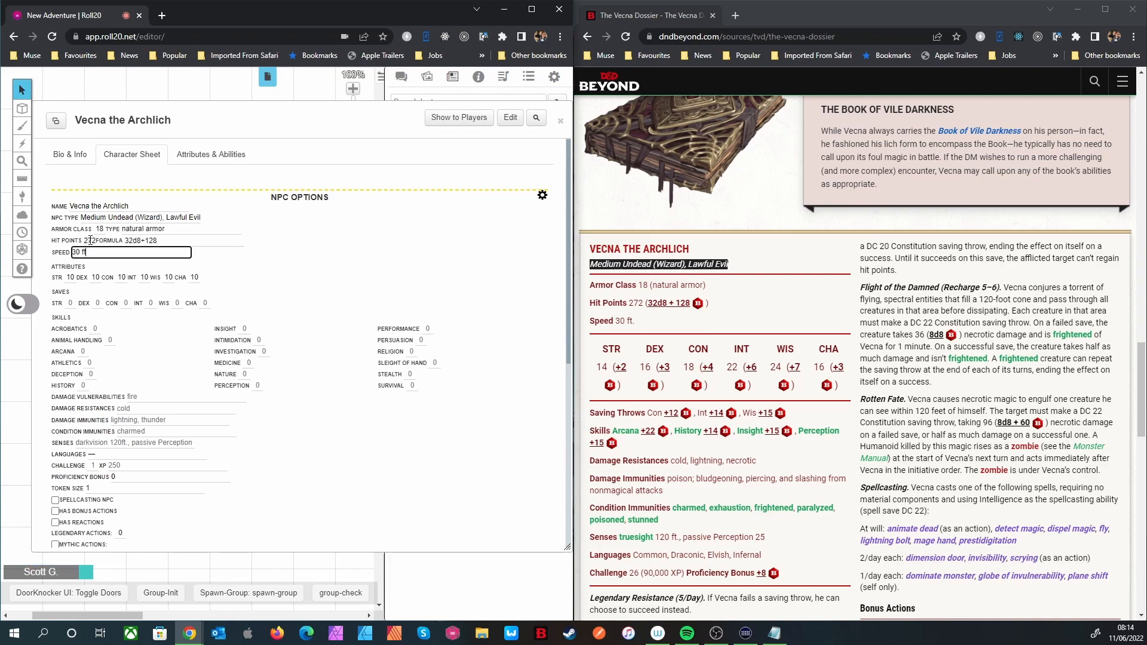
key("Tab")
type("14\t16\t18\t22\t24\t16")
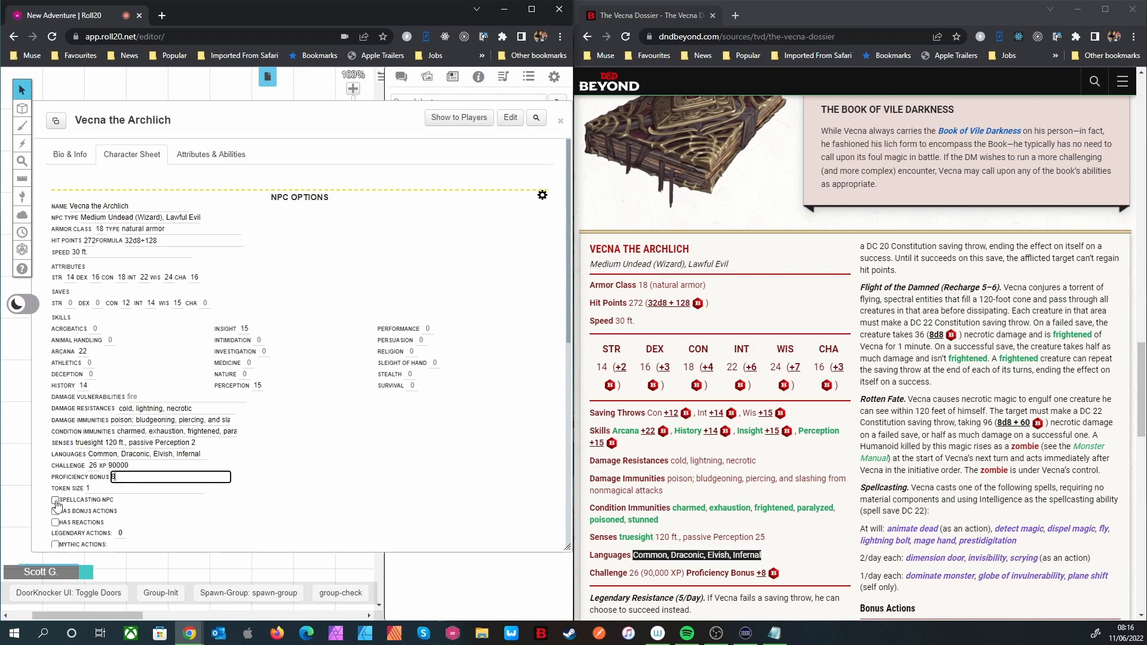
Step: Make the character a spellcasting NPC with Intelligence as spellcasting ability and a spell save DC mod of 22
left_click(56, 500)
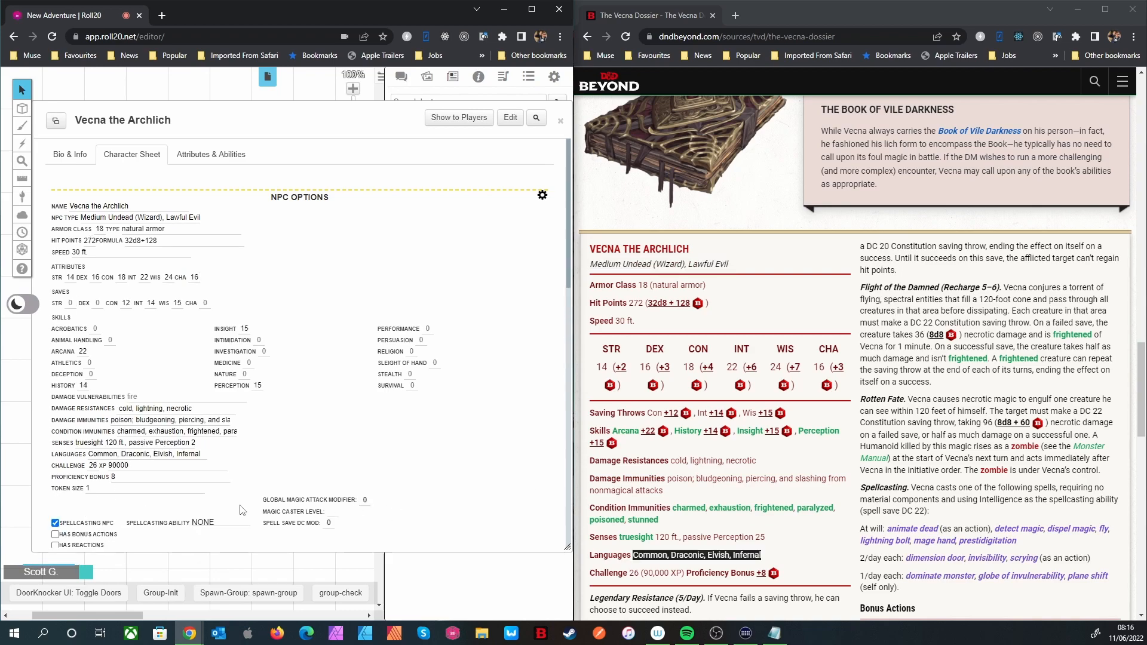
scroll(218, 411, "down", 2)
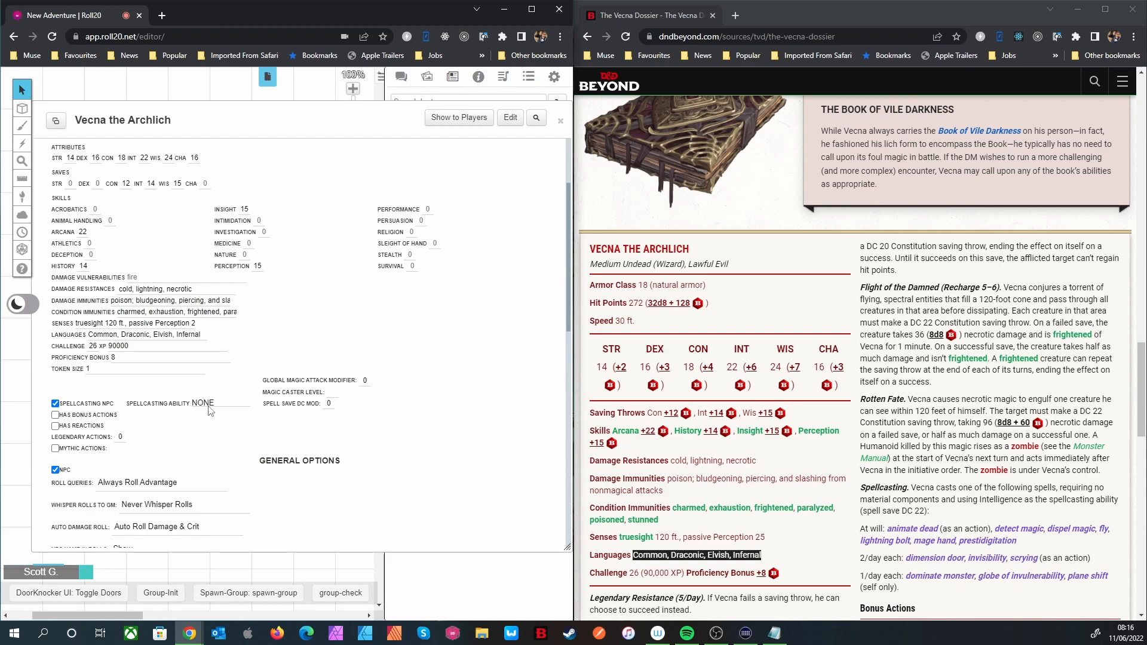
left_click(210, 406)
left_click(222, 452)
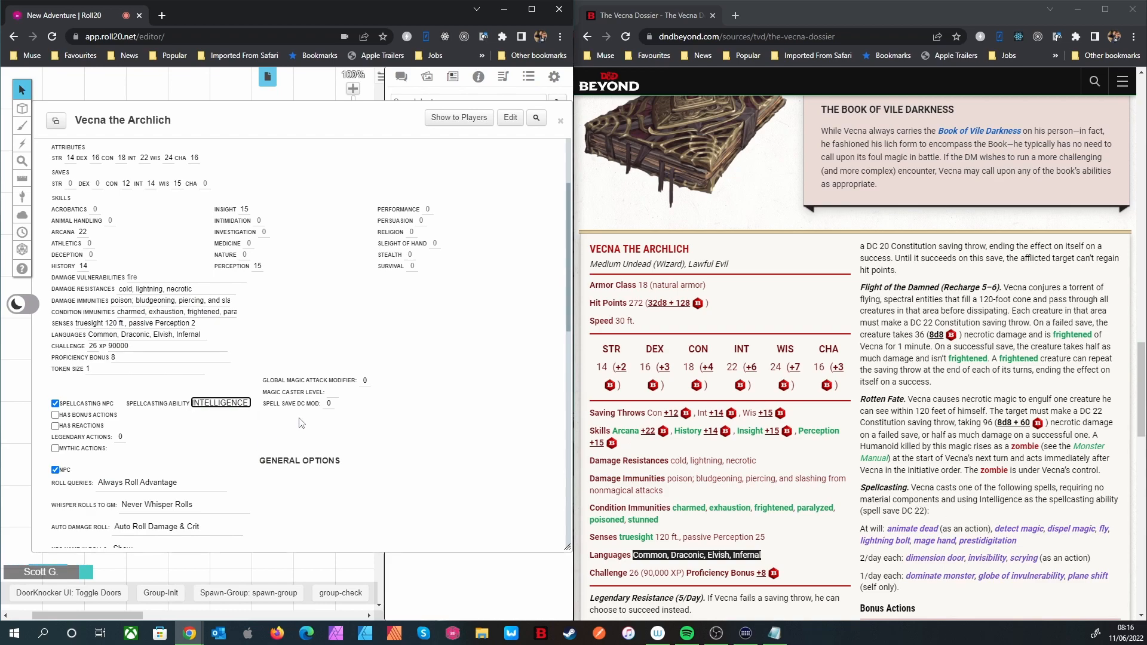
double_click(331, 405)
type("22")
Step: Enable bonus actions and reactions for the NPC, checking the stat block for both sections
left_click(55, 415)
scroll(917, 449, "down", 6)
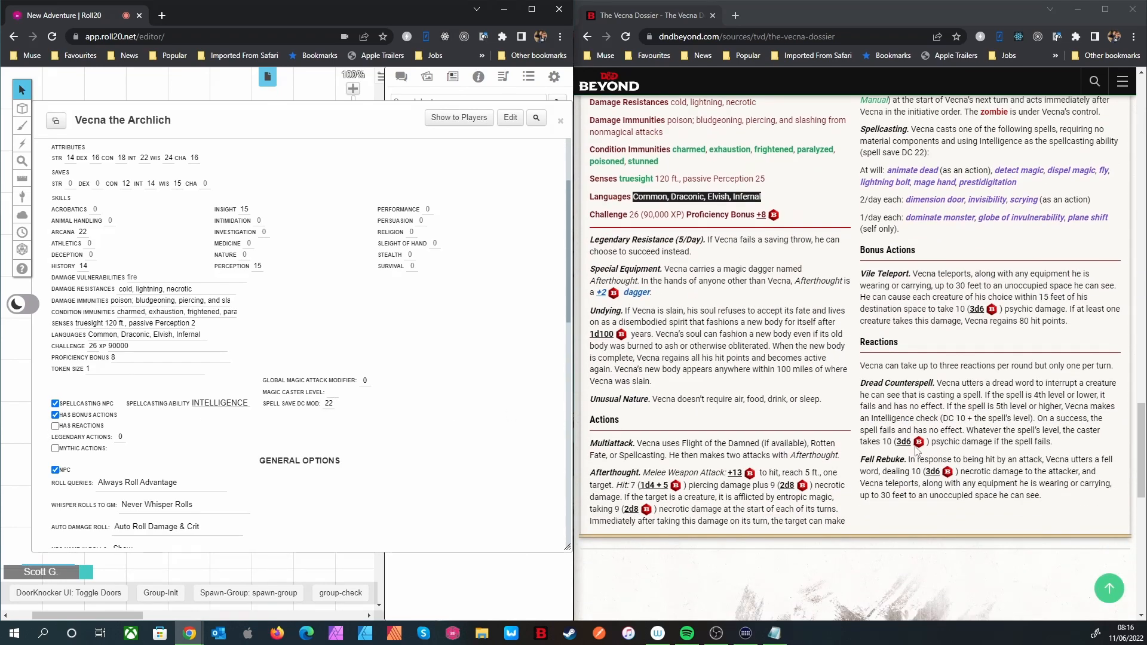
left_click(55, 426)
Step: Add a new trait beneath the proficiency bonus and name it "Legendary Resistance (5/Day)." from the stat block
scroll(191, 453, "down", 2)
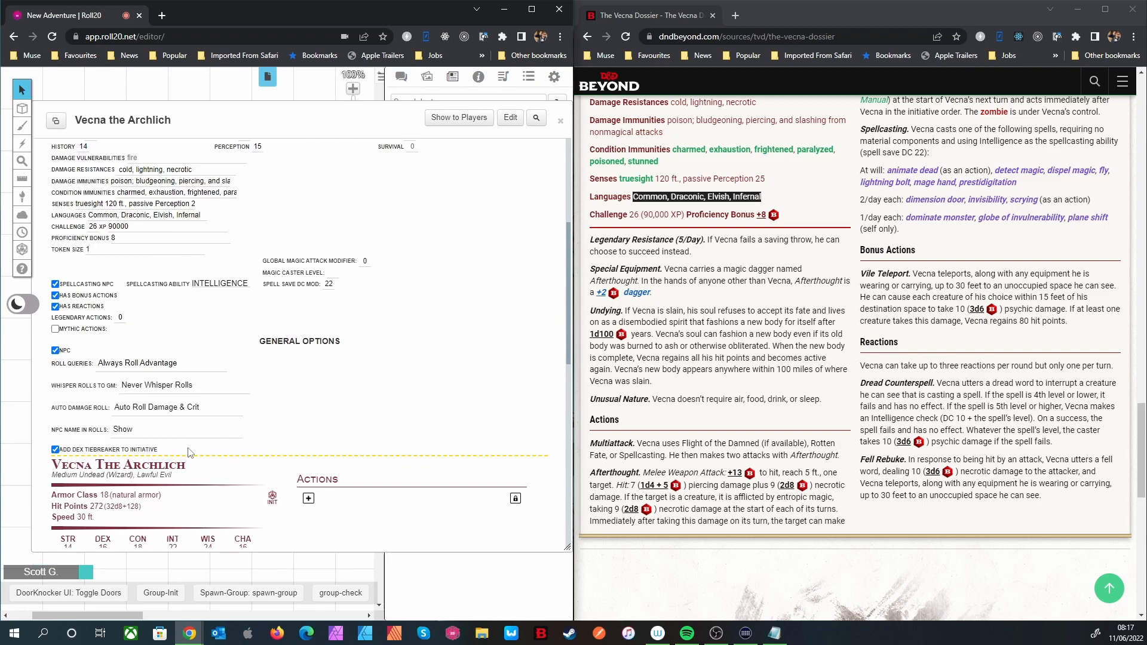
scroll(189, 452, "down", 3)
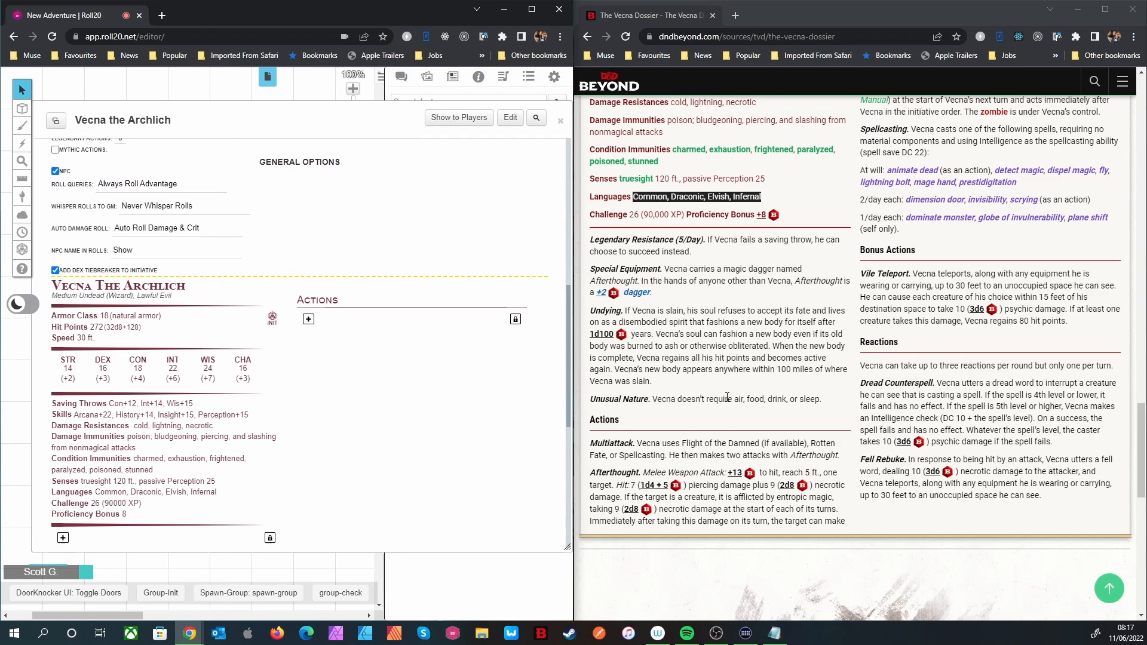
scroll(749, 384, "up", 3)
scroll(53, 315, "down", 4)
left_click(63, 299)
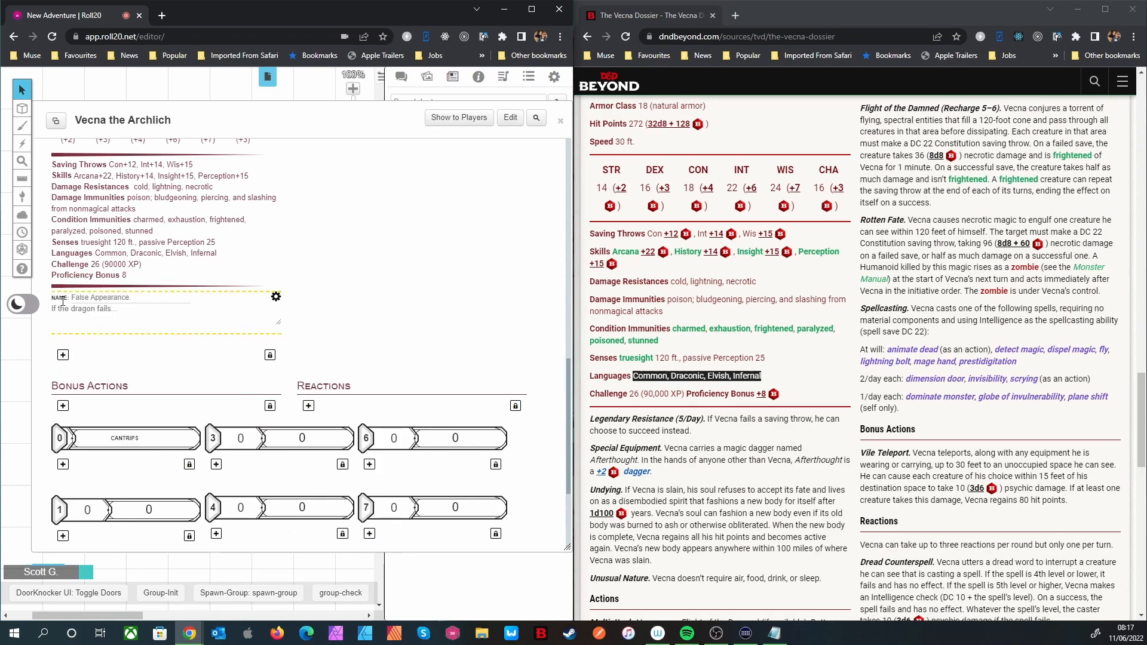
left_click(82, 301)
left_click_drag(708, 418, 589, 422)
key("ctrl+c")
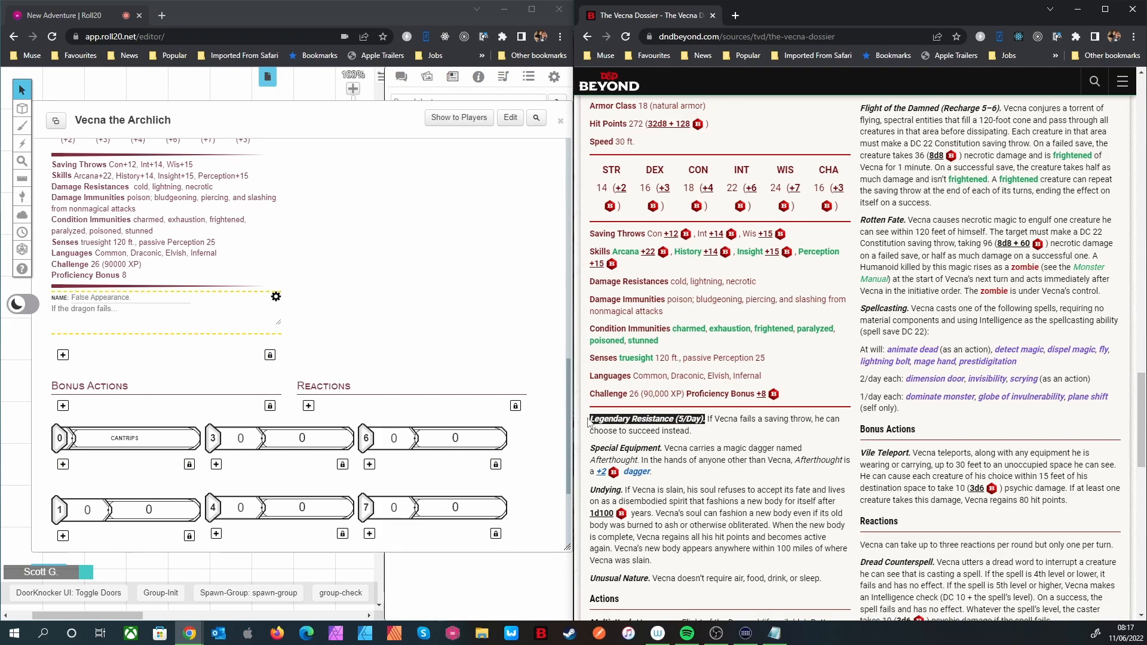
left_click(93, 301)
key("ctrl+v")
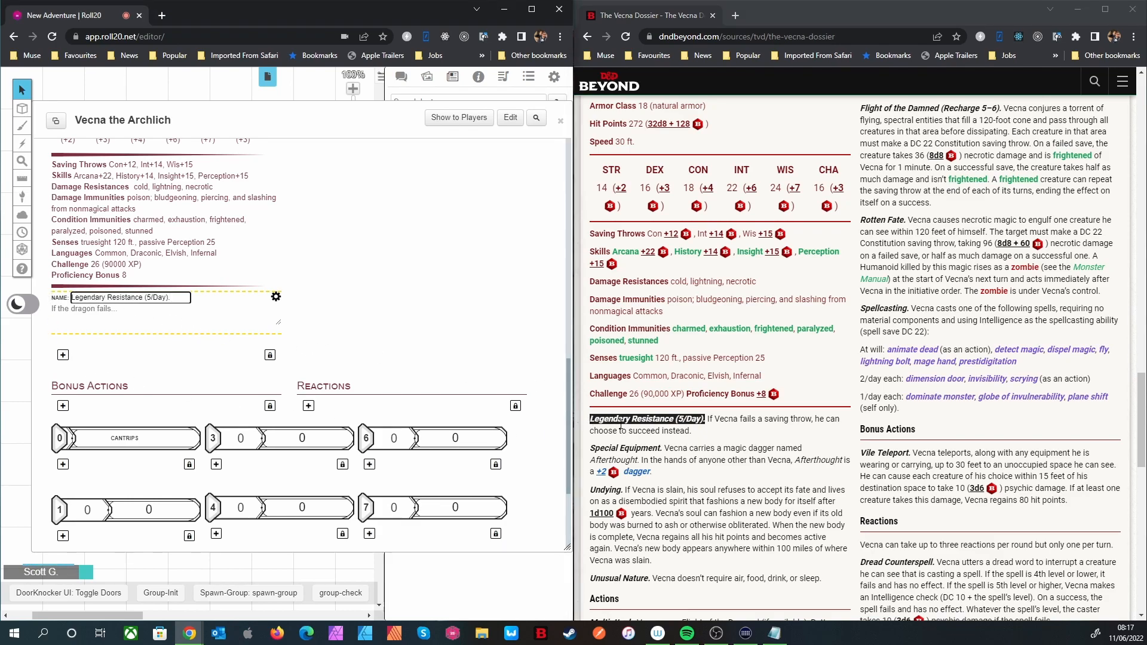
Step: Copy the description "If Vecna fails a saving throw, he can choose to succeed instead." into the Legendary Resistance trait and finish editing it
left_click_drag(707, 419, 729, 433)
key("ctrl+c")
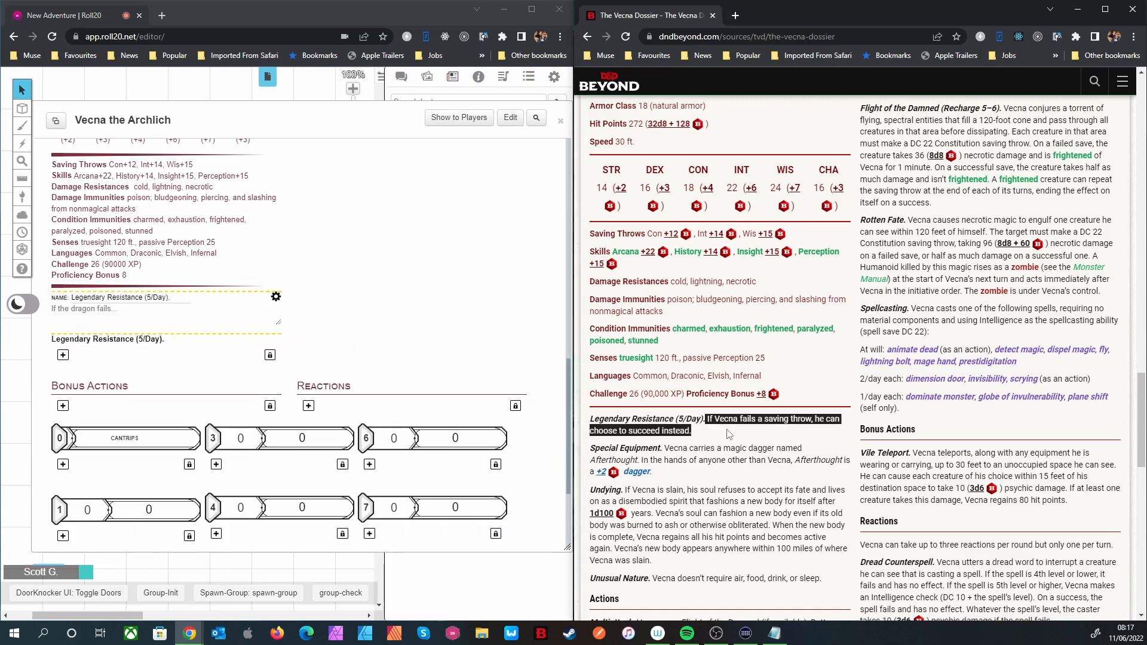
left_click(137, 307)
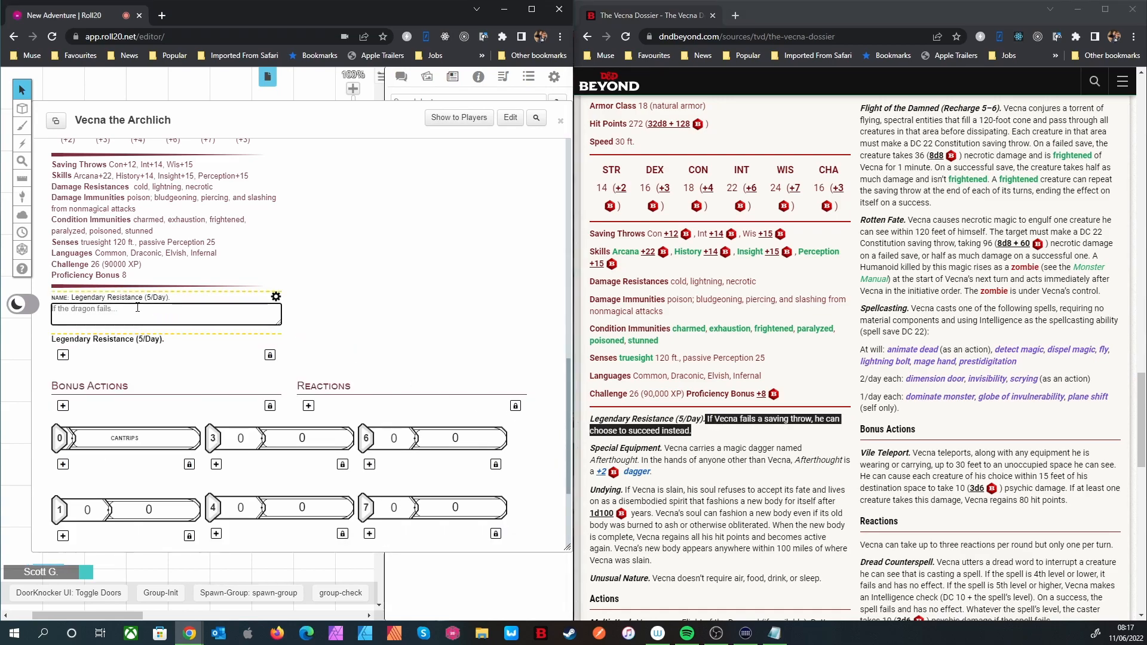
key("ctrl+v")
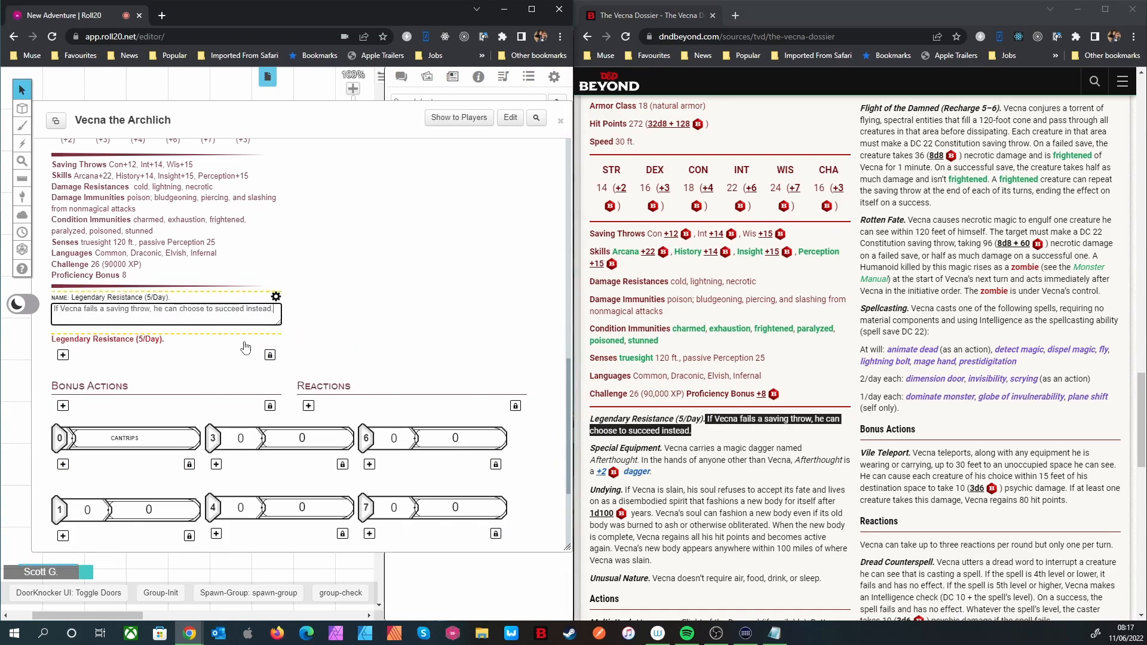
left_click(274, 299)
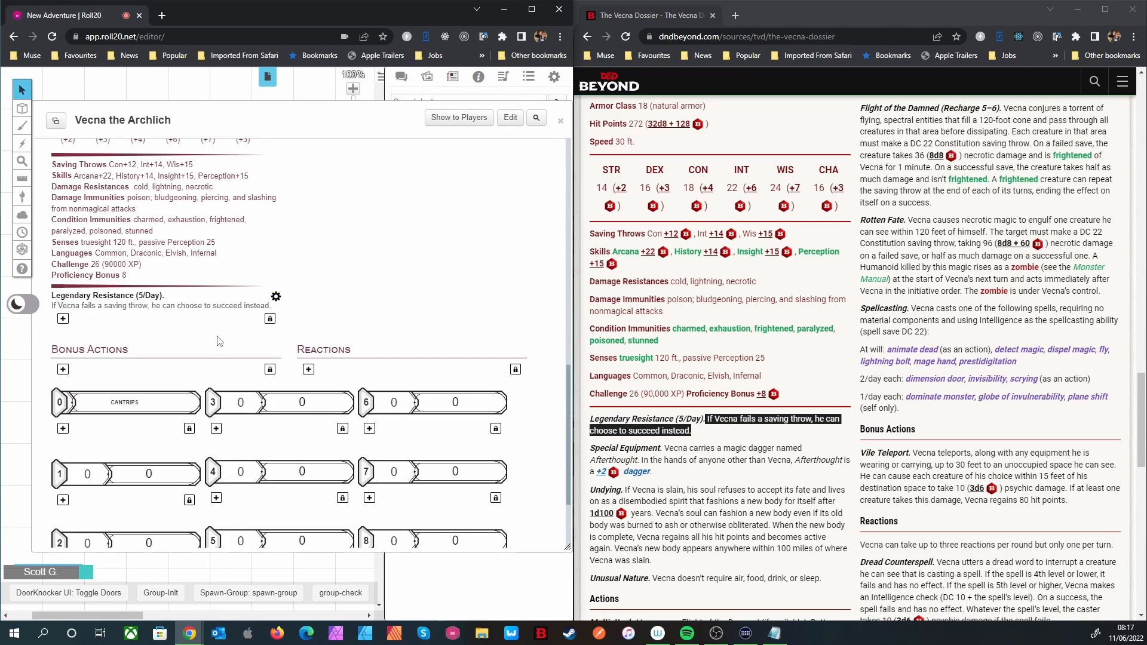
Step: Add a "Special Equipment." trait with the stat block's description of the magic dagger Afterthought, and finish editing it
left_click(62, 319)
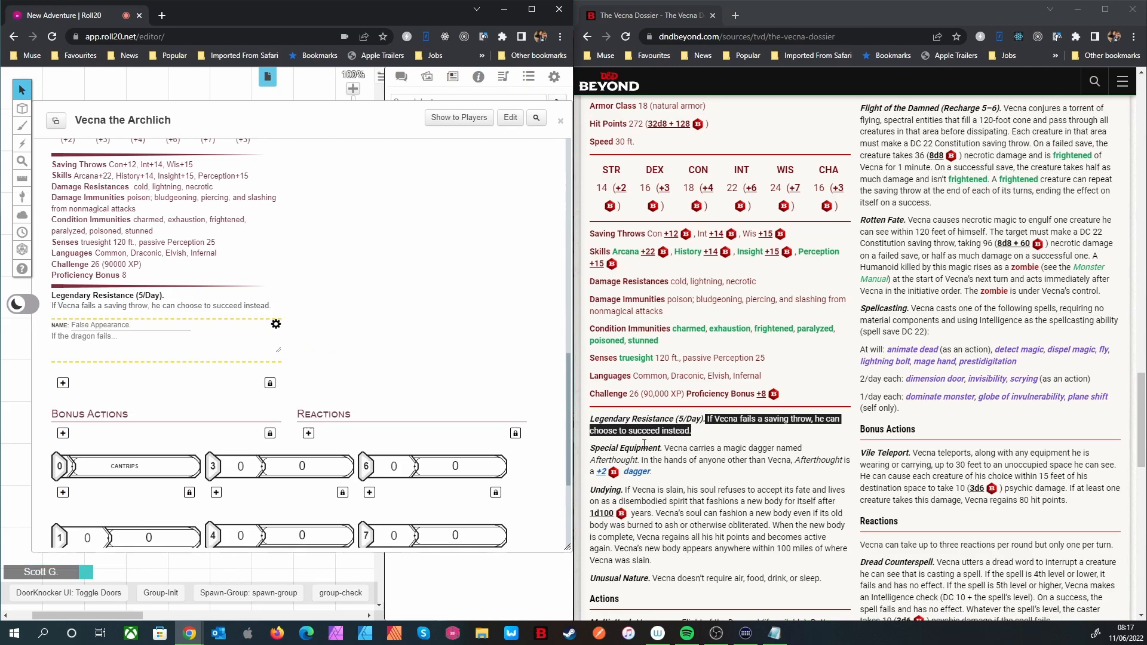
left_click(594, 456)
left_click_drag(590, 447, 731, 477)
key("ctrl+c")
left_click(119, 325)
key("ctrl+v")
key("ctrl+c")
left_click(120, 337)
key("ctrl+v")
left_click(276, 324)
Step: Add an "Undying." trait with its full description copied from the stat block
left_click_drag(590, 489, 651, 561)
key("ctrl+c")
left_click(63, 354)
left_click(120, 361)
key("ctrl+v")
key("ctrl+c")
left_click(67, 379)
key("ctrl+v")
Step: Add an "Unusual Nature." trait with the description "Vecna doesn't require air, food, drink, or sleep." and finish editing the open traits
scroll(716, 418, "down", 2)
left_click_drag(590, 458, 834, 464)
left_click(63, 478)
left_click(78, 481)
key("ctrl+v")
key("ctrl+c")
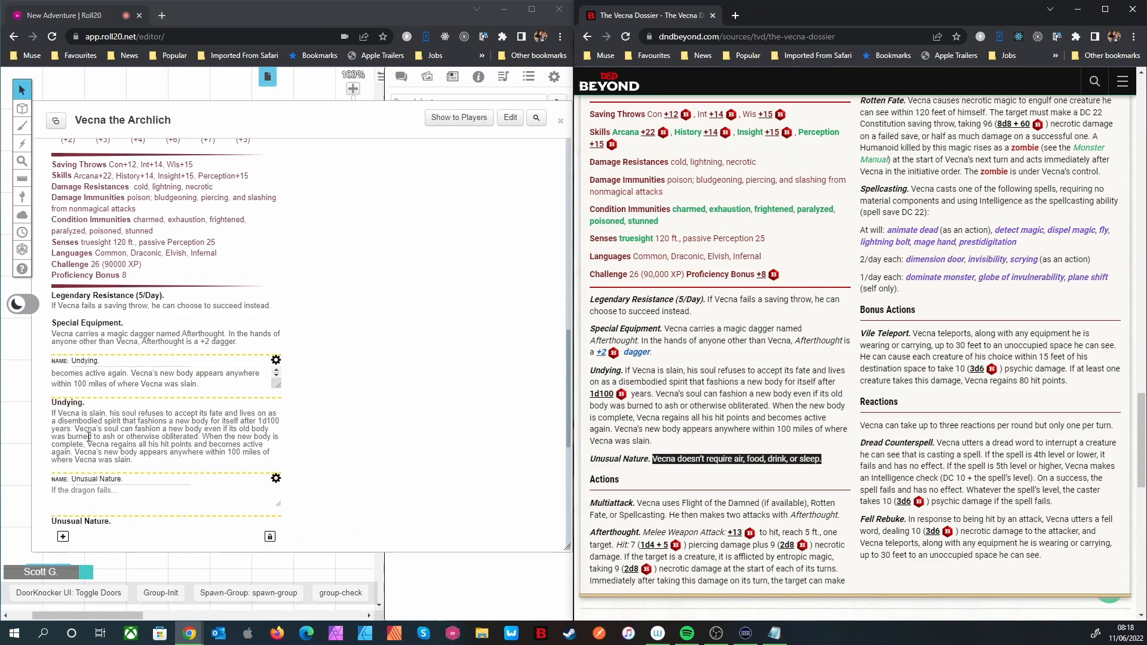
left_click(85, 479)
left_click(90, 490)
key("ctrl+v")
left_click(275, 360)
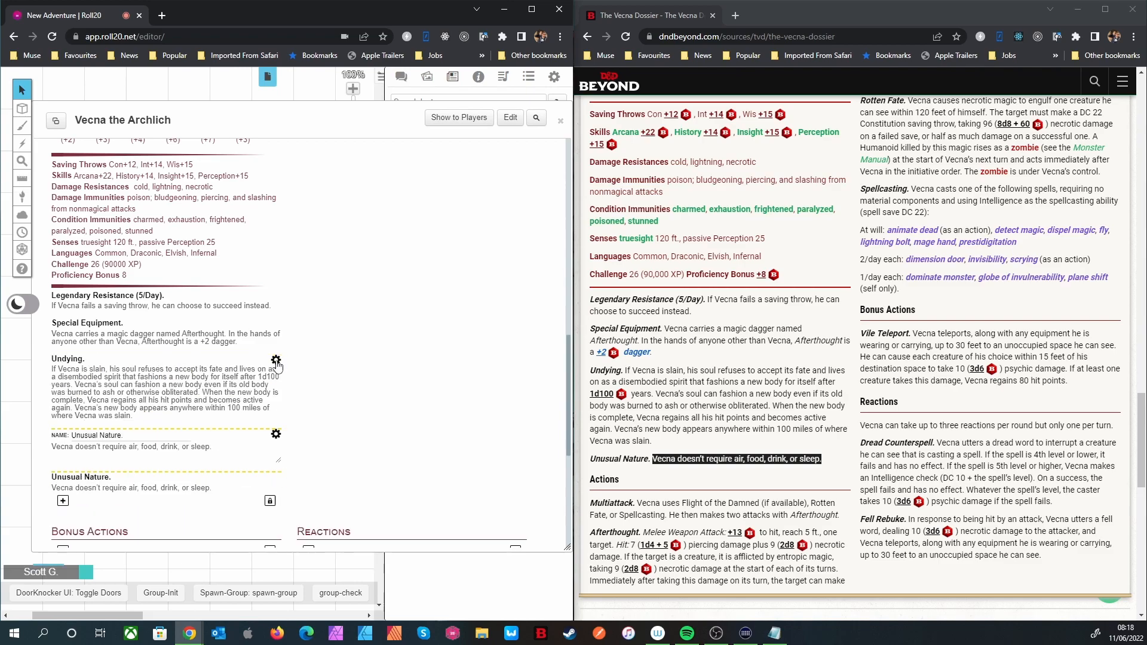
left_click(275, 436)
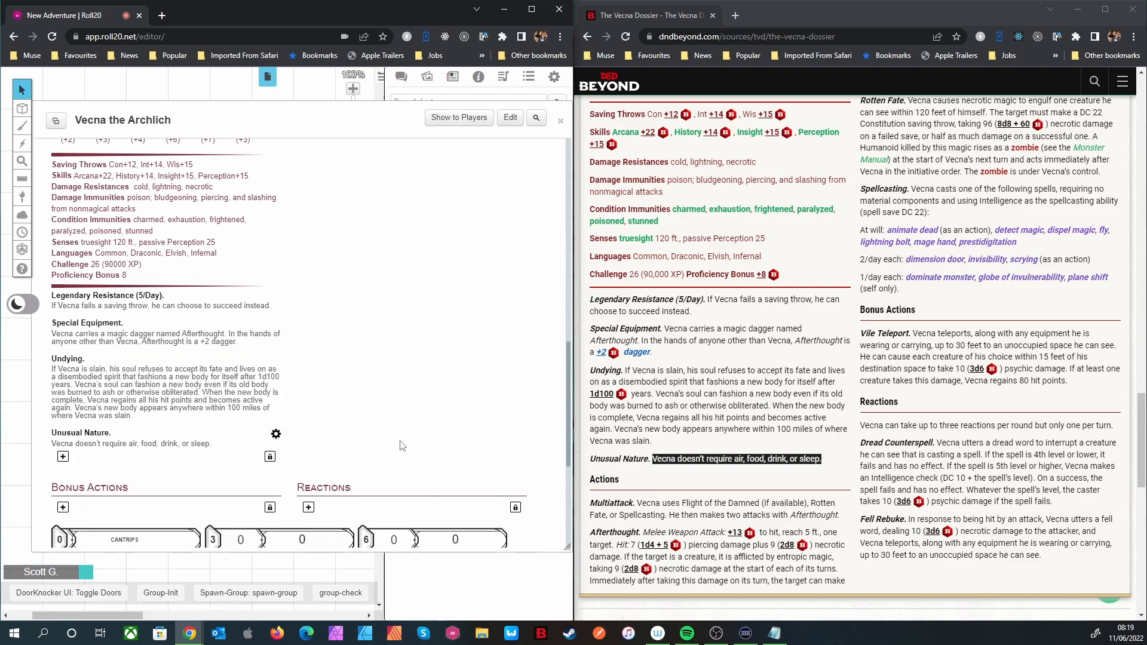
scroll(298, 178, "up", 3)
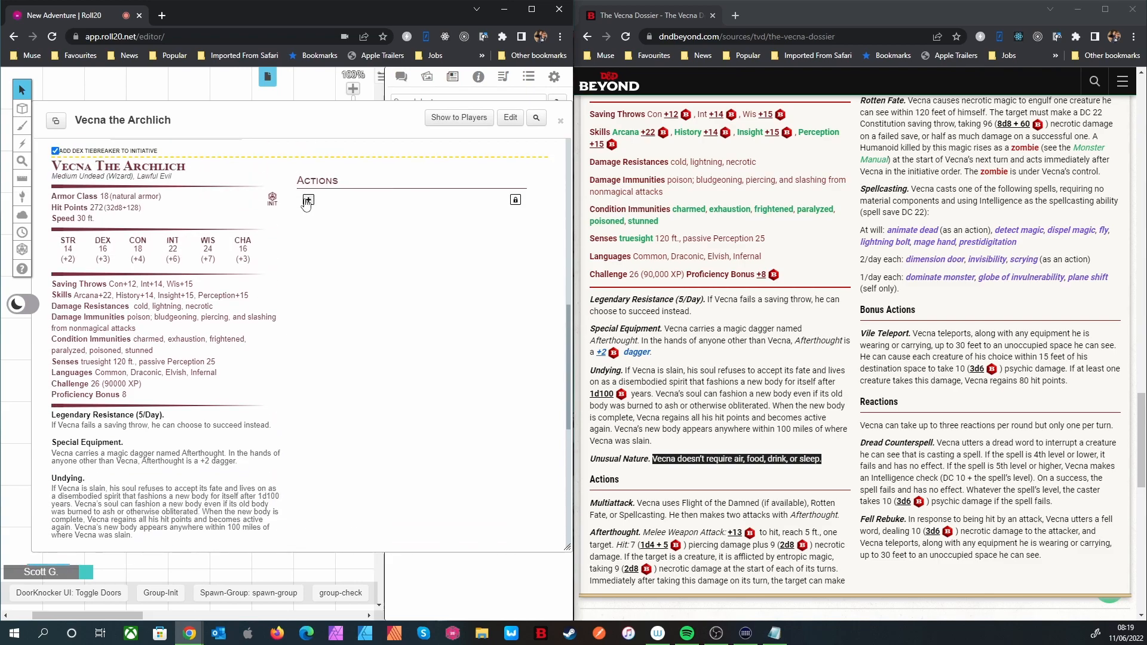
Step: Add a "Multiattack." action with its description copied from the stat block
left_click(308, 199)
left_click_drag(635, 506, 590, 507)
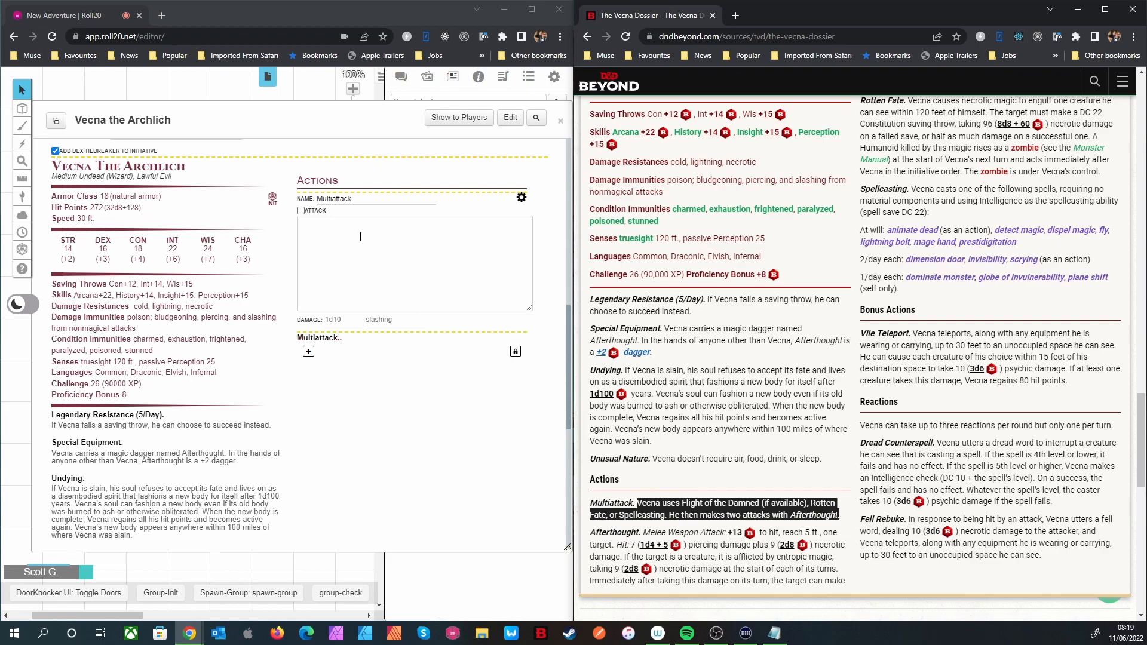
left_click(360, 236)
key("ctrl+v")
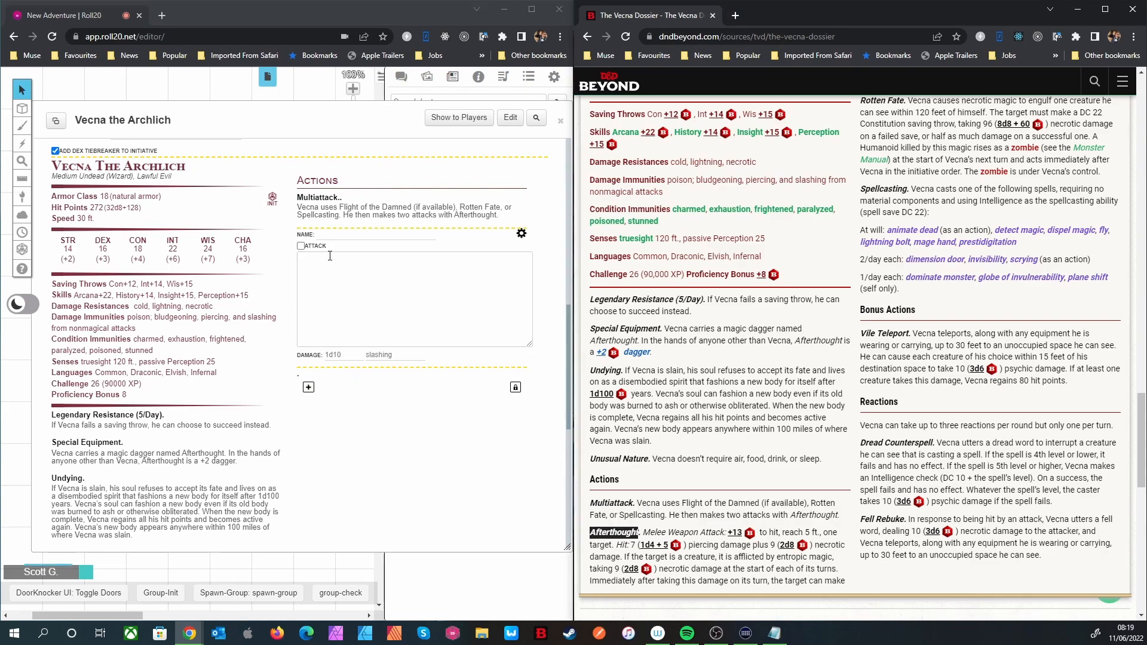
Step: Name the new action "Afterthought." and fill in its full description copied from the stat block
left_click(329, 232)
key("ctrl+v")
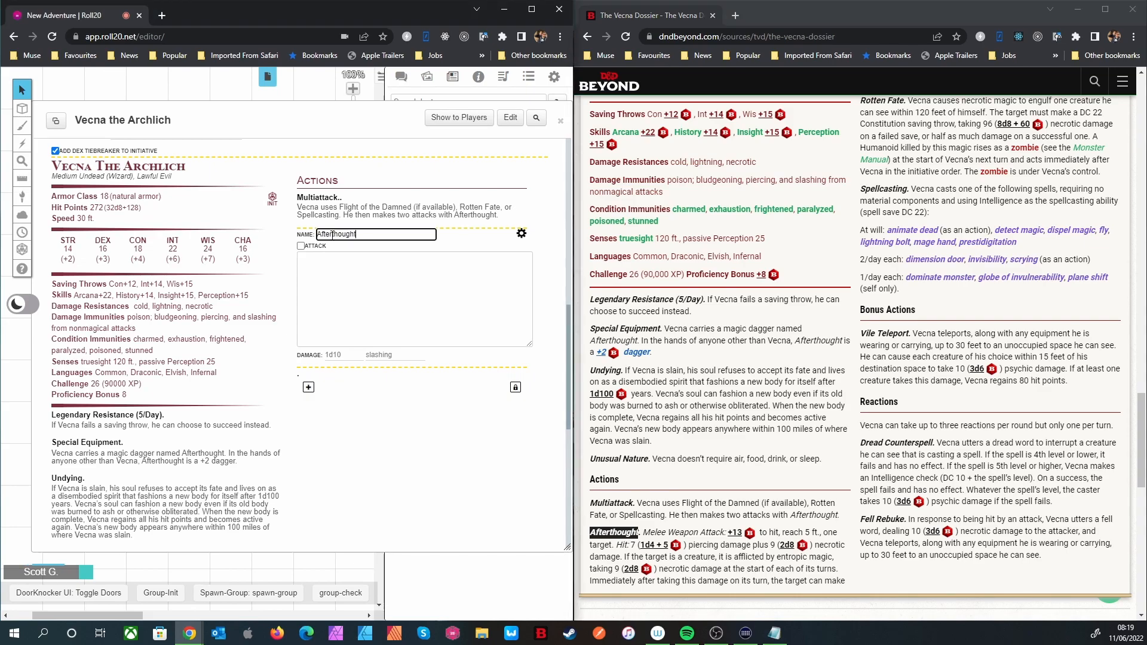
left_click_drag(643, 532, 836, 557)
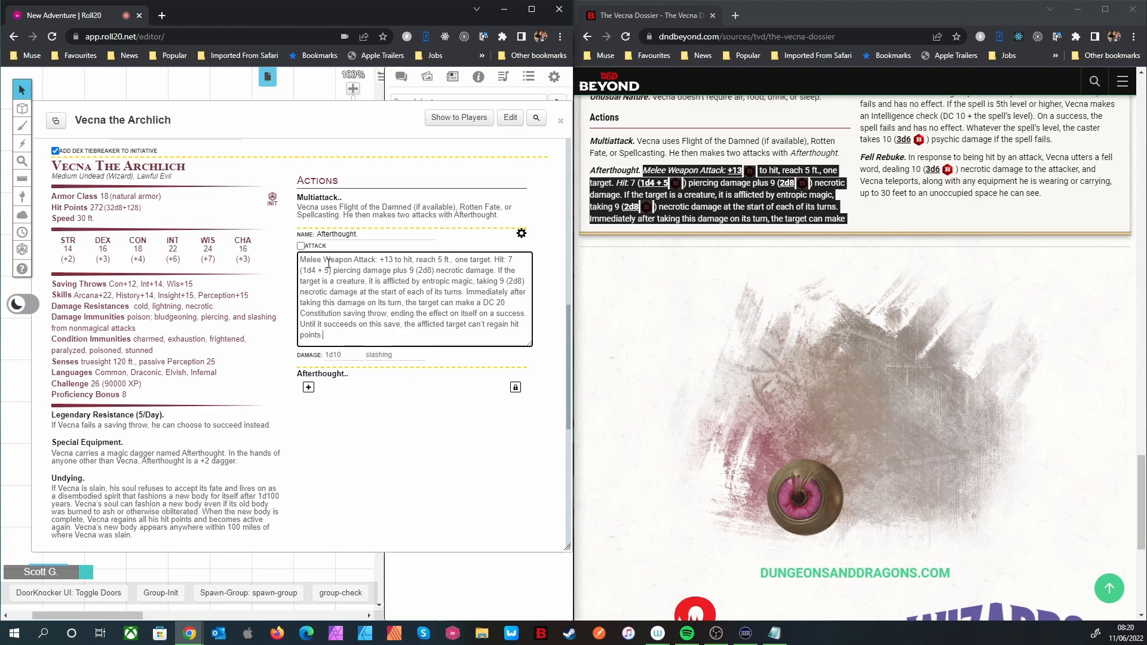
Step: Make Afterthought an attack with range/reach 5 ft., to-hit 13 and target "One Target"
left_click(301, 245)
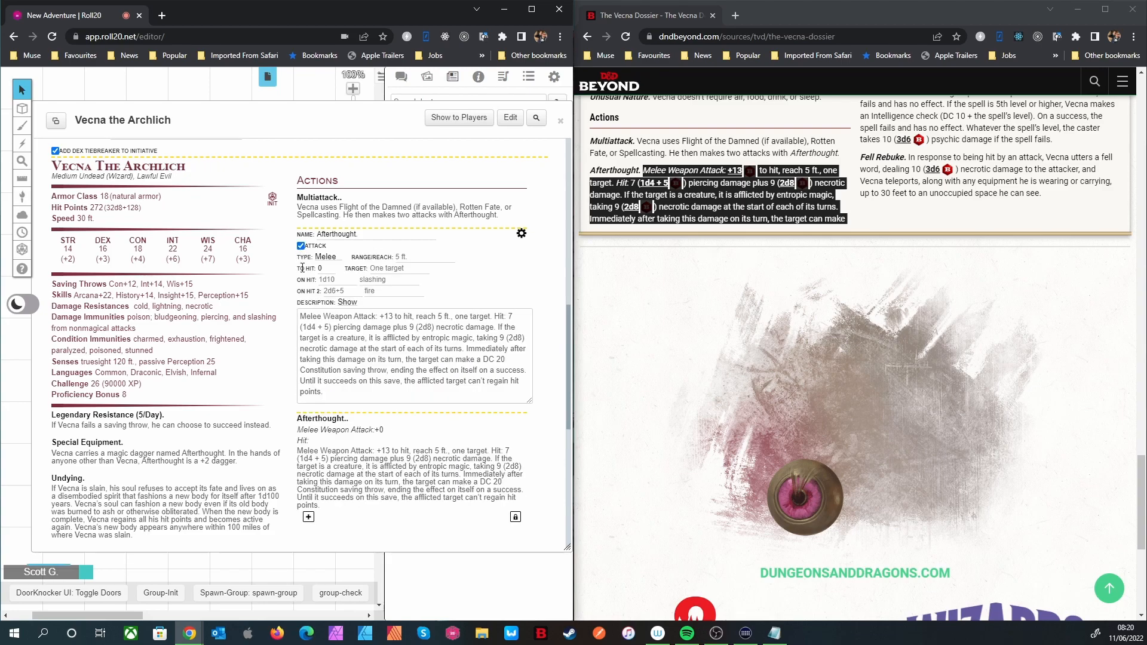
left_click(404, 259)
left_click(321, 268)
type("13")
left_click(374, 270)
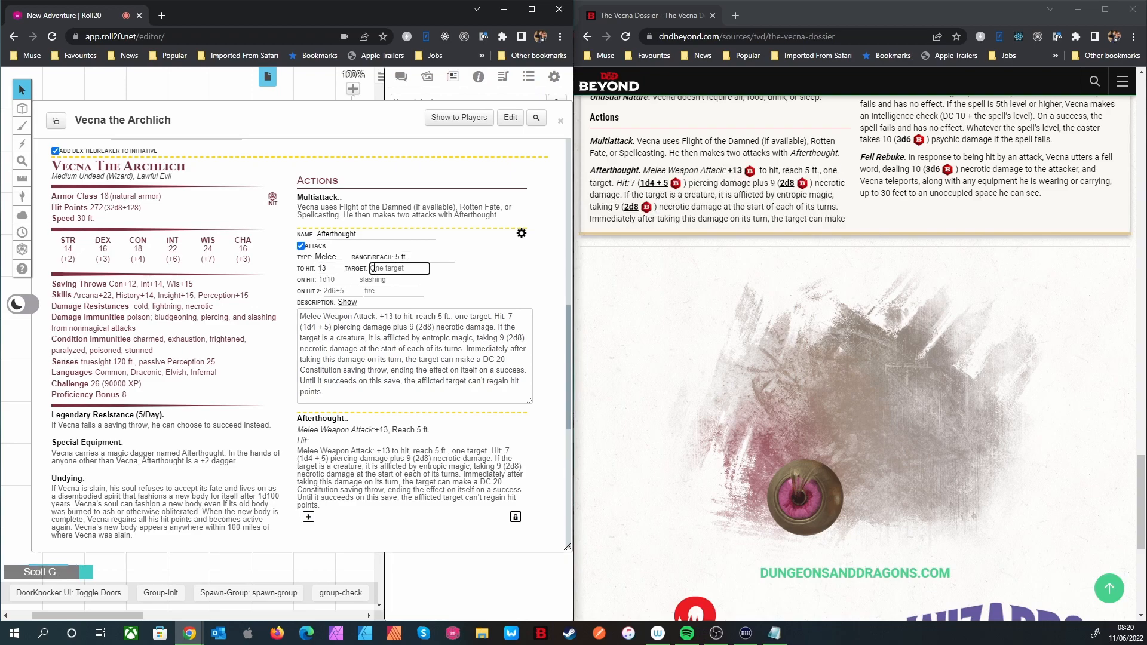
type("One Target")
Step: Set Afterthought's damage to 1d4+5 piercing and 2d8 necrotic, and remove the duplicated attack and damage text from its description
left_click(328, 279)
type("1d4+5")
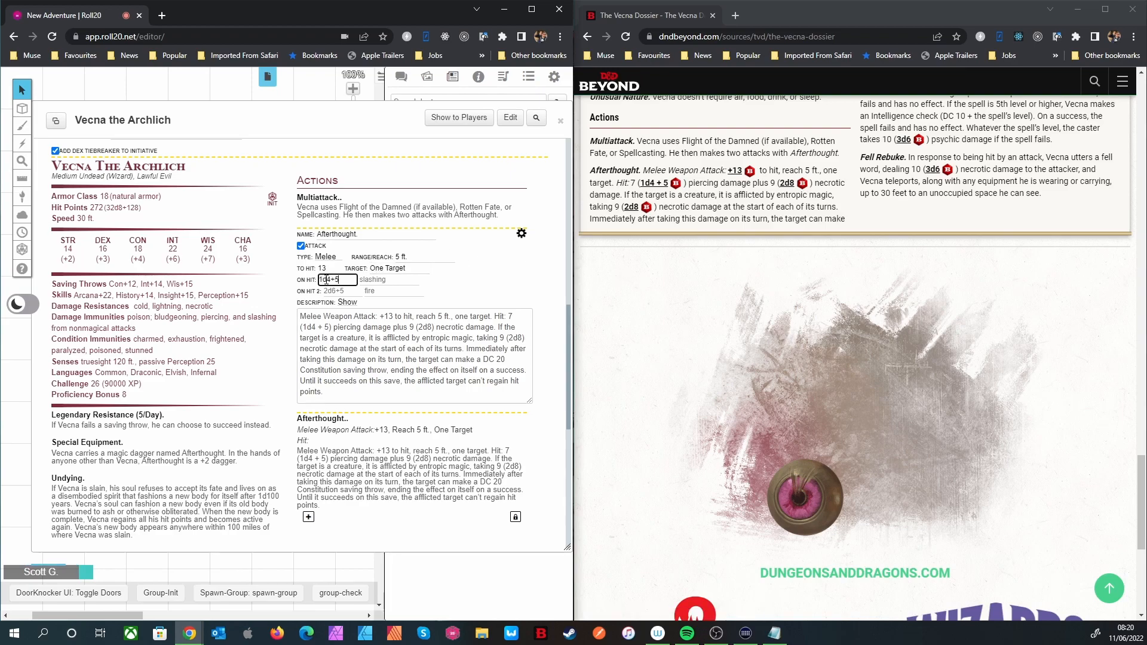
left_click(390, 281)
type("p")
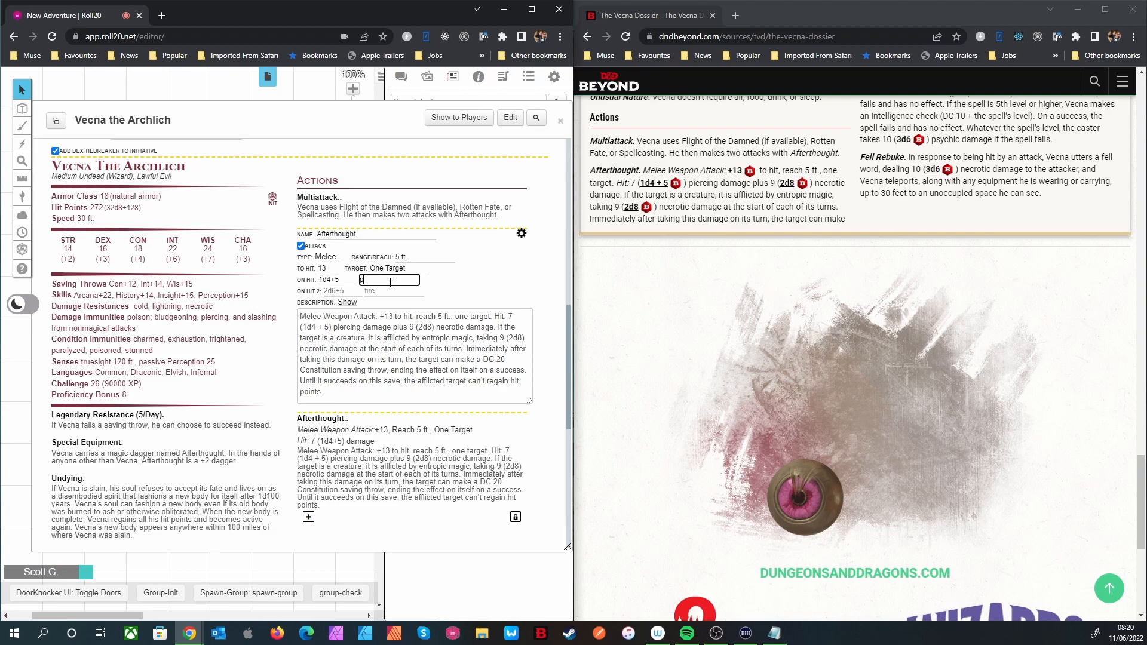
type("iercing")
left_click(327, 291)
type("2d8")
left_click(397, 291)
type("necrotic")
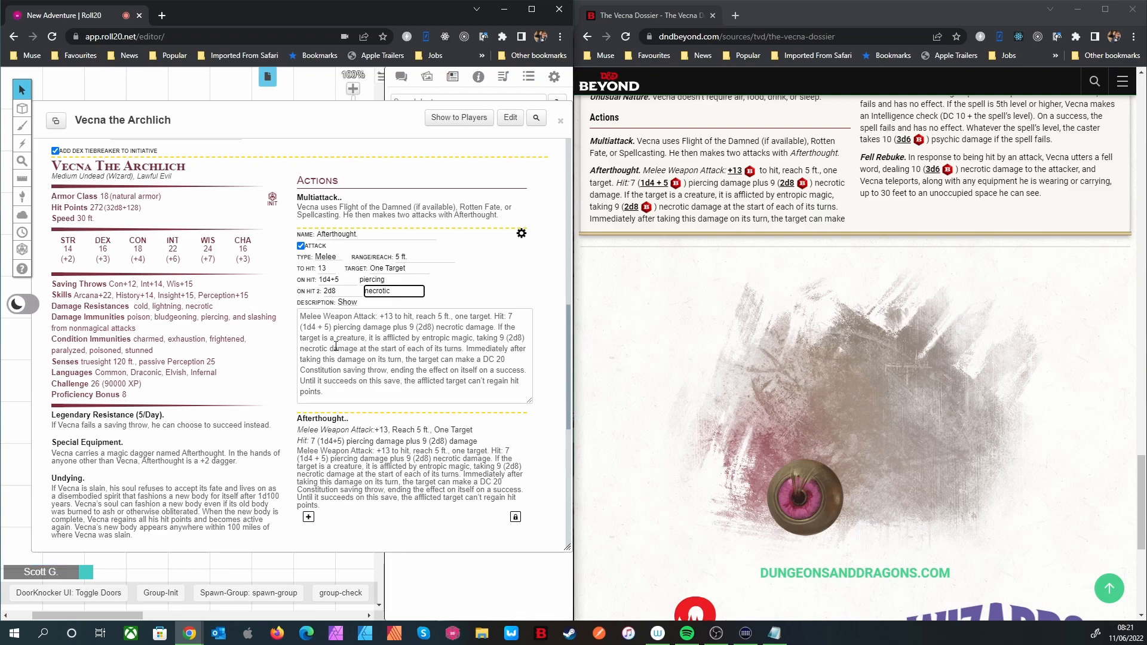
left_click_drag(302, 318, 495, 327)
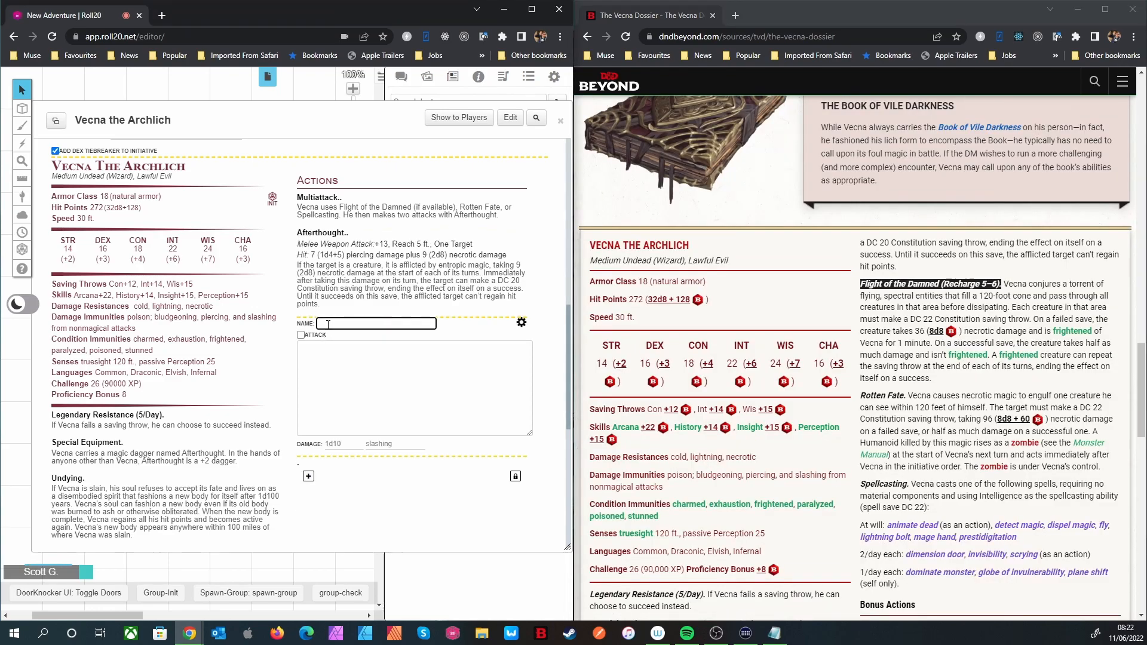
Step: Fill in the "Flight of the Damned (Recharge 5–6)." action with its name and description from the stat block, and finish editing it
key("ctrl+v")
left_click_drag(1004, 283, 962, 386)
key("ctrl+c")
left_click(326, 354)
key("ctrl+v")
left_click(522, 323)
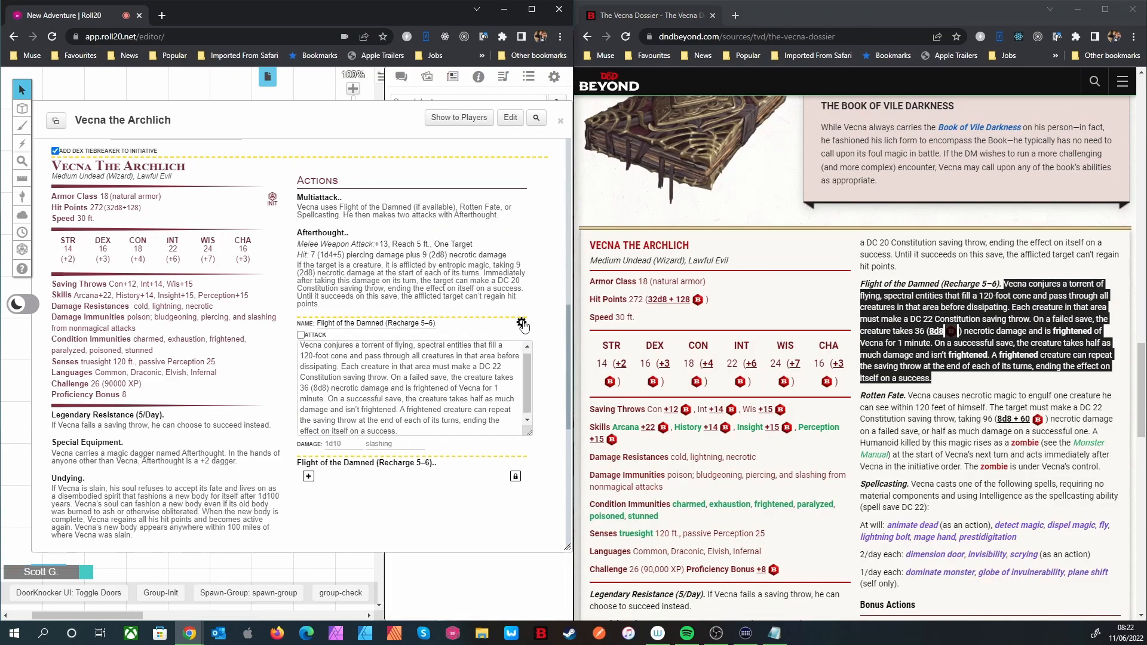
Step: Add a "Rotten Fate." action with its description copied from the stat block, and finish editing it
left_click_drag(905, 396, 1099, 467)
key("ctrl+c")
left_click(308, 406)
left_click(358, 412)
key("ctrl+v")
key("ctrl+c")
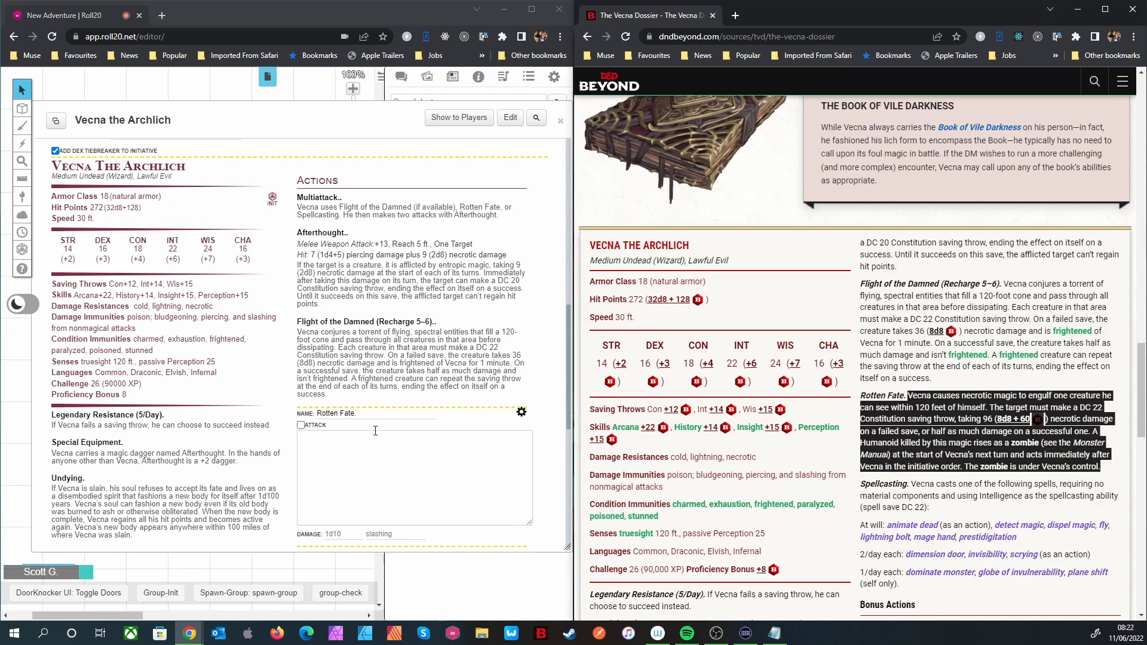
left_click(358, 443)
key("ctrl+v")
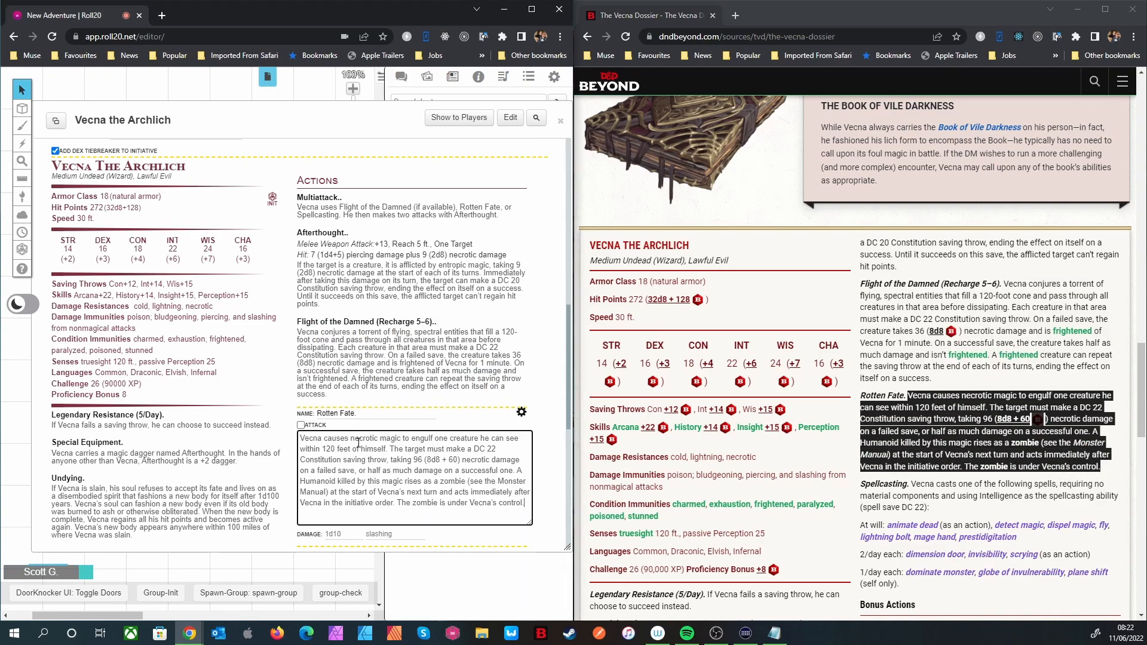
left_click(522, 412)
Step: Add a "Spellcasting." action with its description and at-will, 2/day and 1/day spell lists, and finish editing it
left_click_drag(908, 484, 859, 488)
left_click(308, 480)
left_click(342, 488)
key("ctrl+v")
left_click_drag(910, 485, 958, 583)
key("ctrl+c")
left_click(331, 512)
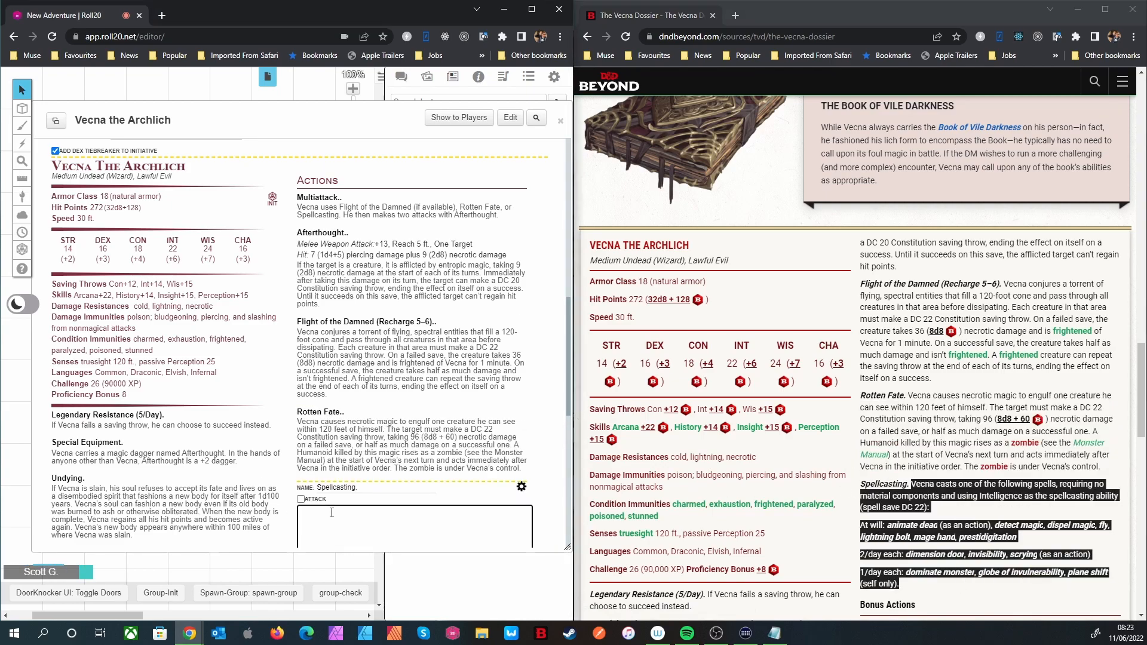
key("ctrl+v")
left_click(521, 437)
Step: Add a "Vile Teleport." bonus action with its description copied from the stat block
scroll(435, 429, "down", 2)
left_click(906, 485)
scroll(906, 485, "down", 5)
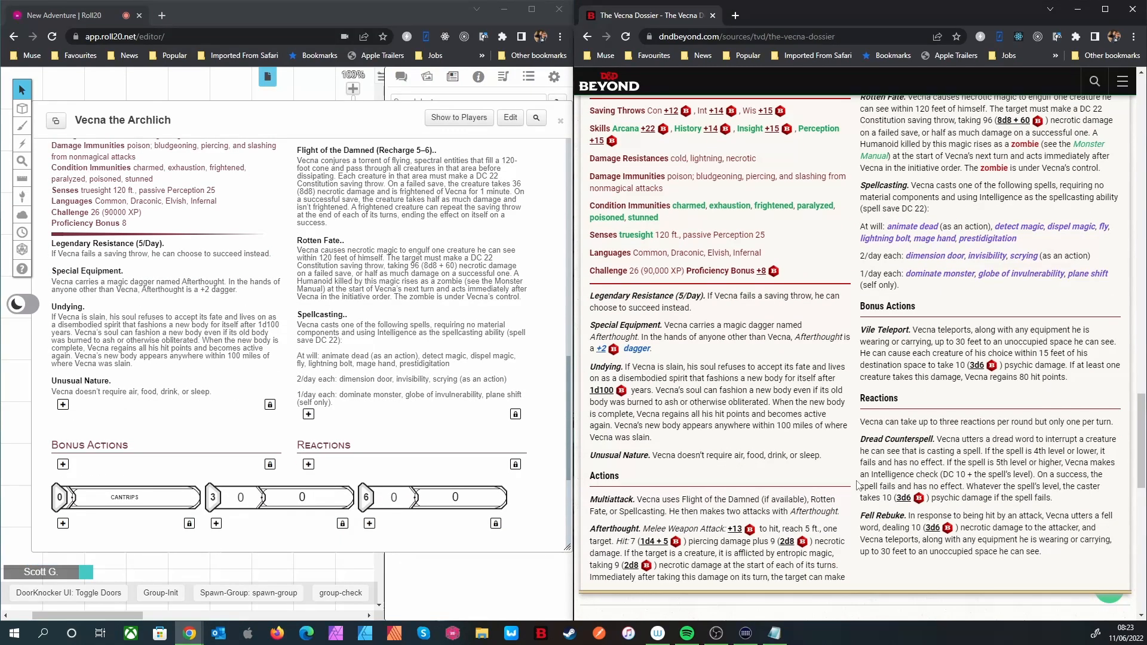
left_click(63, 464)
left_click_drag(910, 330, 860, 334)
left_click(146, 469)
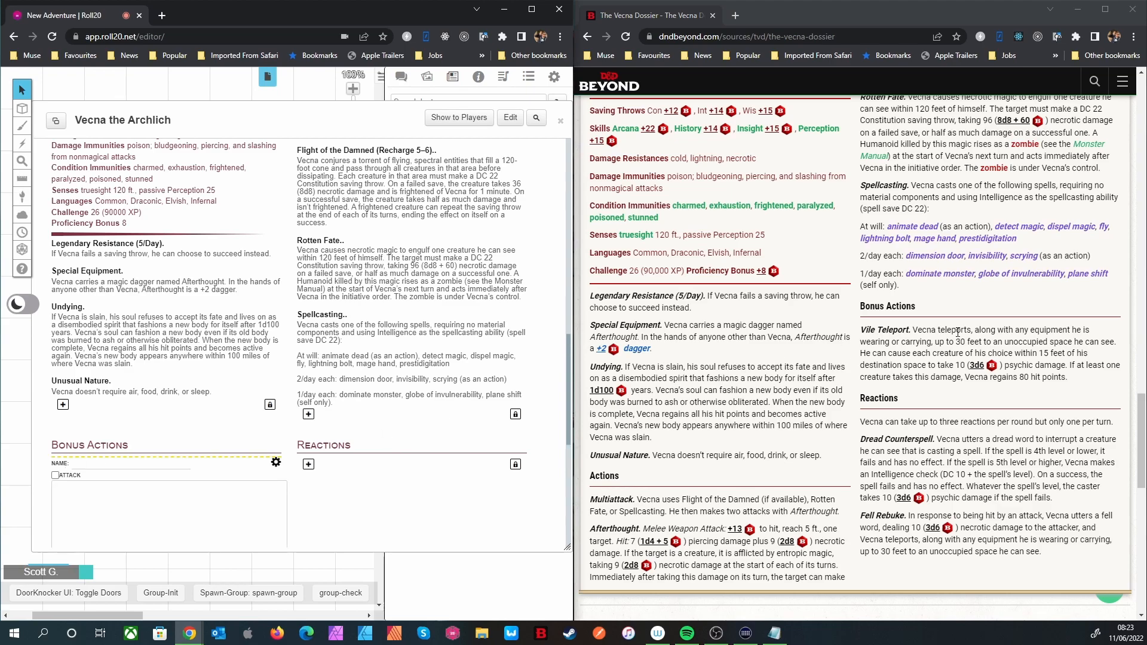
left_click_drag(911, 330, 860, 336)
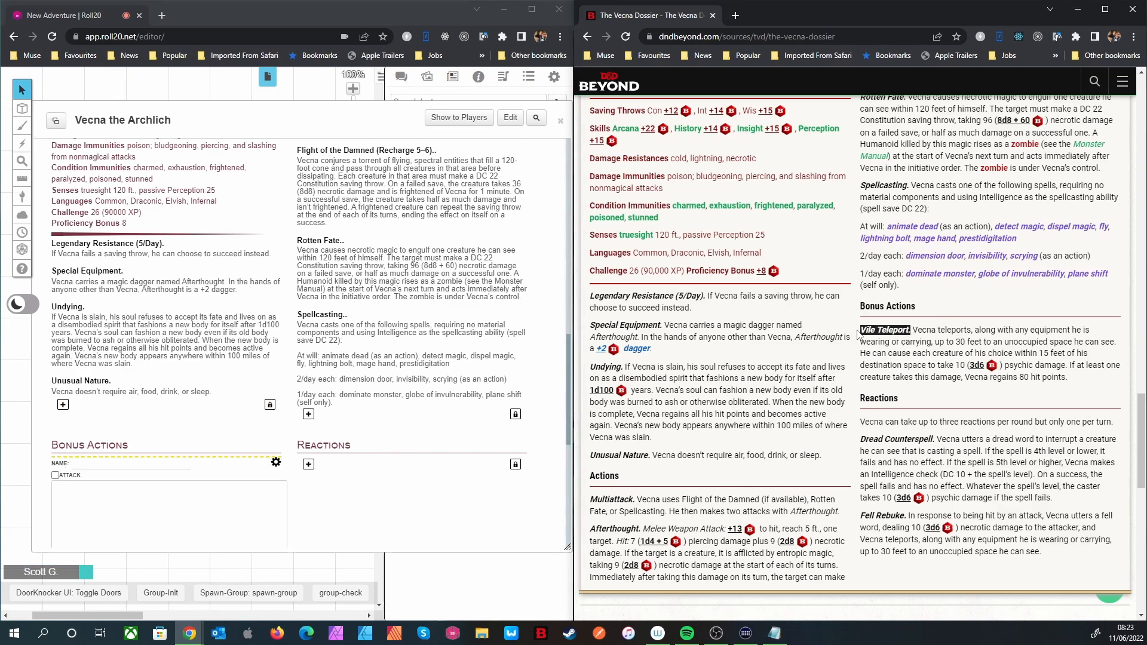
left_click(143, 464)
key("ctrl+v")
left_click_drag(912, 330, 1070, 382)
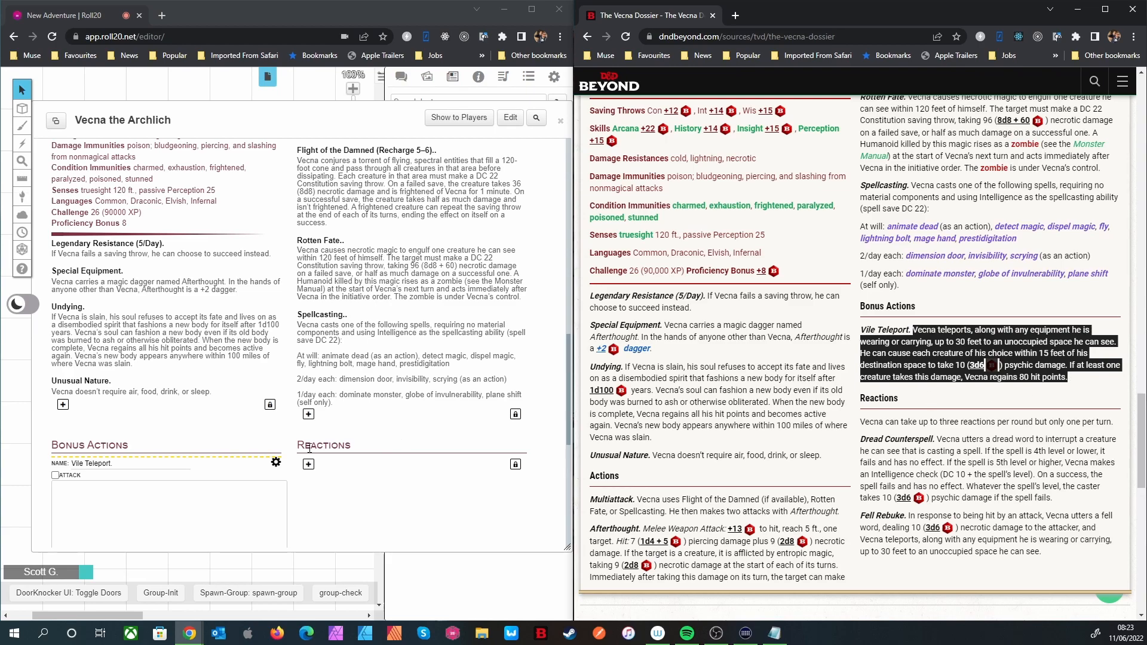
left_click(72, 496)
key("ctrl+v")
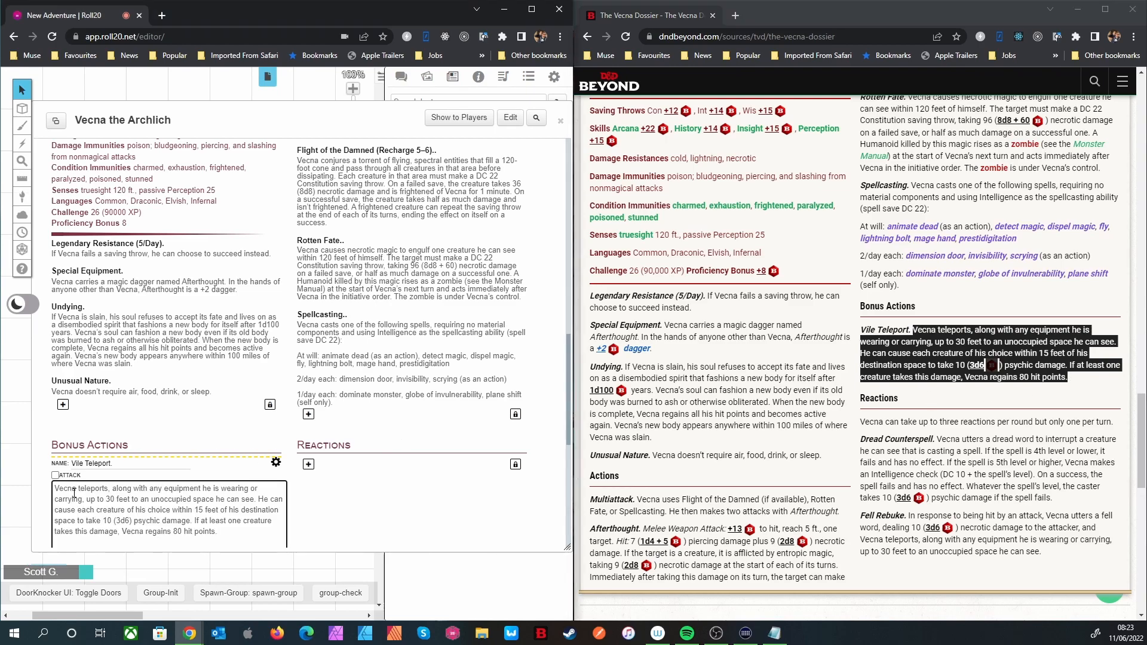
Step: Add an unnamed reaction with the description "Vecna can take up to three reactions per round but only one per turn."
scroll(860, 302, "down", 2)
left_click_drag(860, 302, 1135, 306)
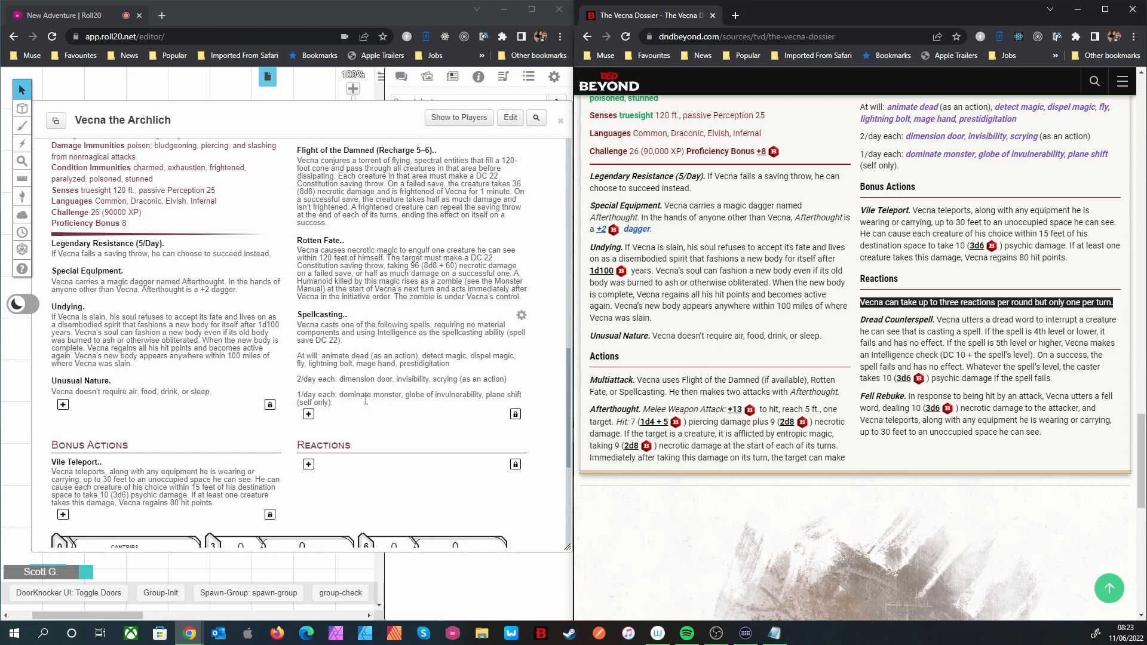
left_click(310, 464)
left_click(332, 483)
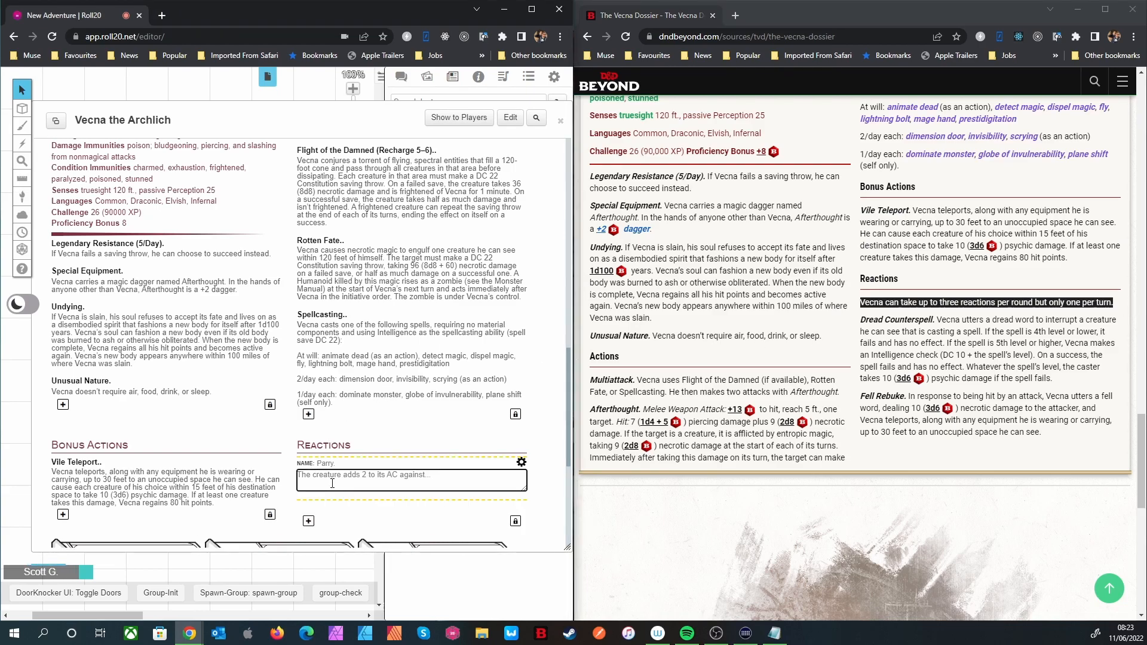
key("ctrl+v")
left_click(522, 463)
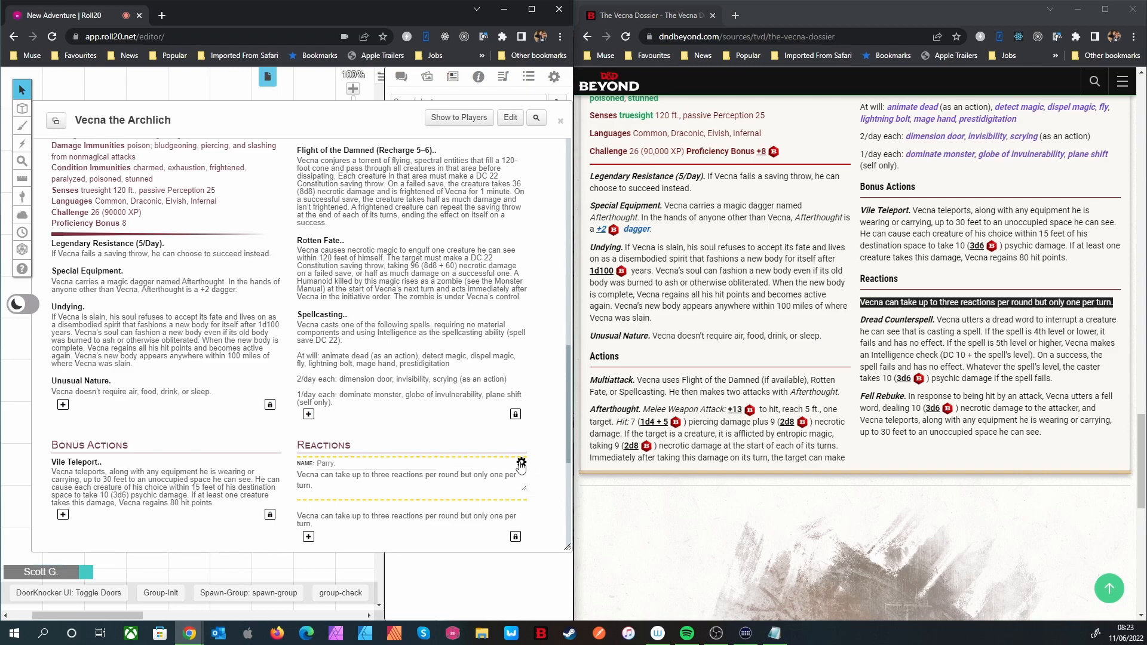
Step: Add a "Dread Counterspell." reaction with its description copied from the stat block
scroll(521, 467, "down", 2)
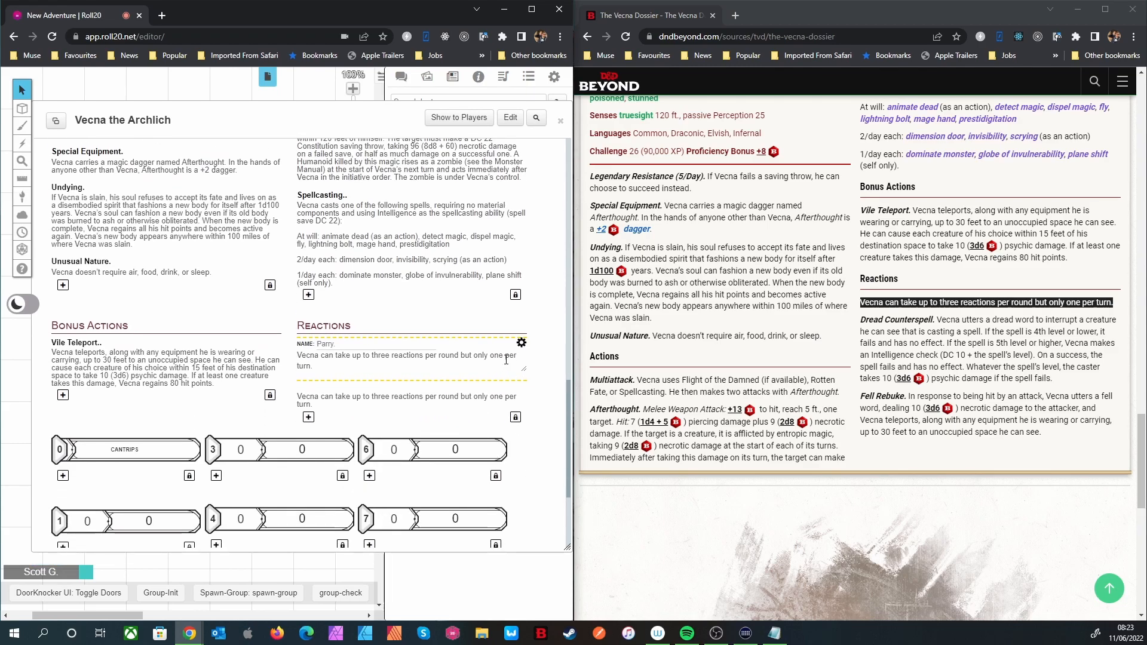
left_click(308, 417)
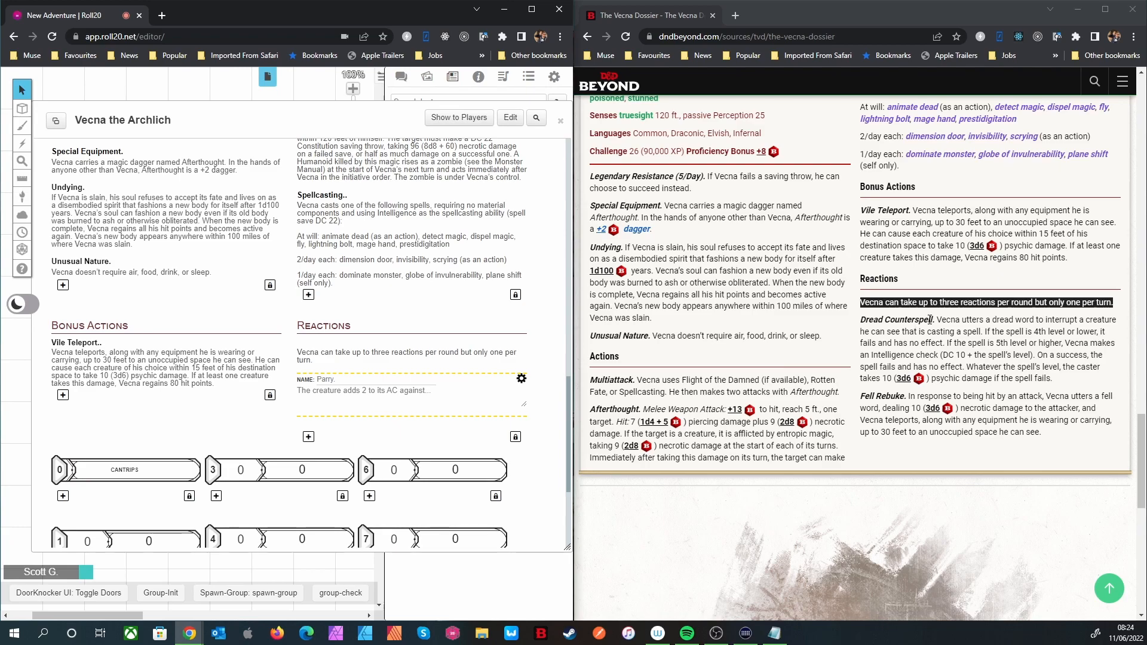
left_click_drag(936, 319, 862, 323)
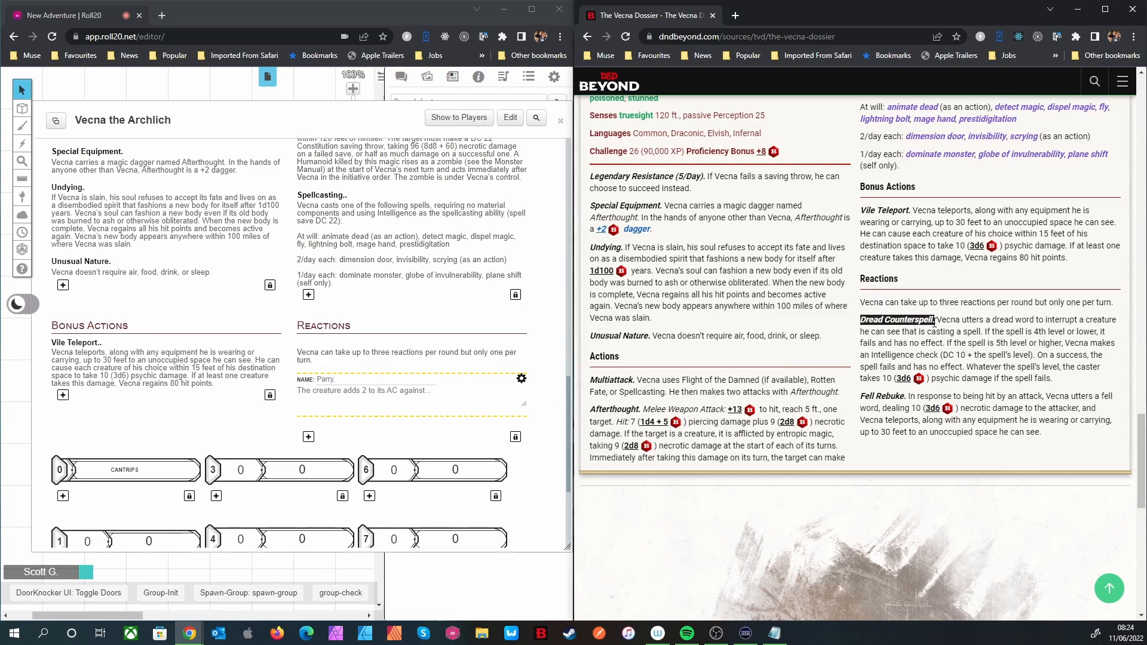
left_click(349, 379)
key("ctrl+v")
left_click_drag(936, 319, 1048, 378)
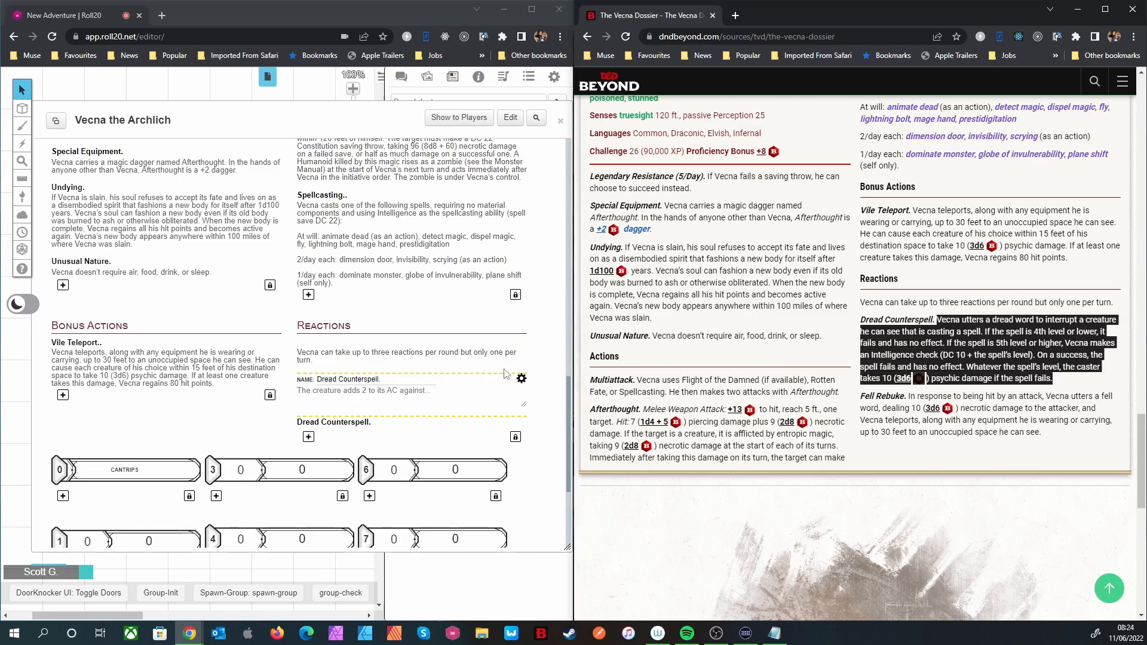
left_click(406, 396)
key("ctrl+v")
Step: Add a "Fell Rebuke." reaction with its description from the stat block, and finish editing the open reactions
left_click_drag(906, 396, 858, 401)
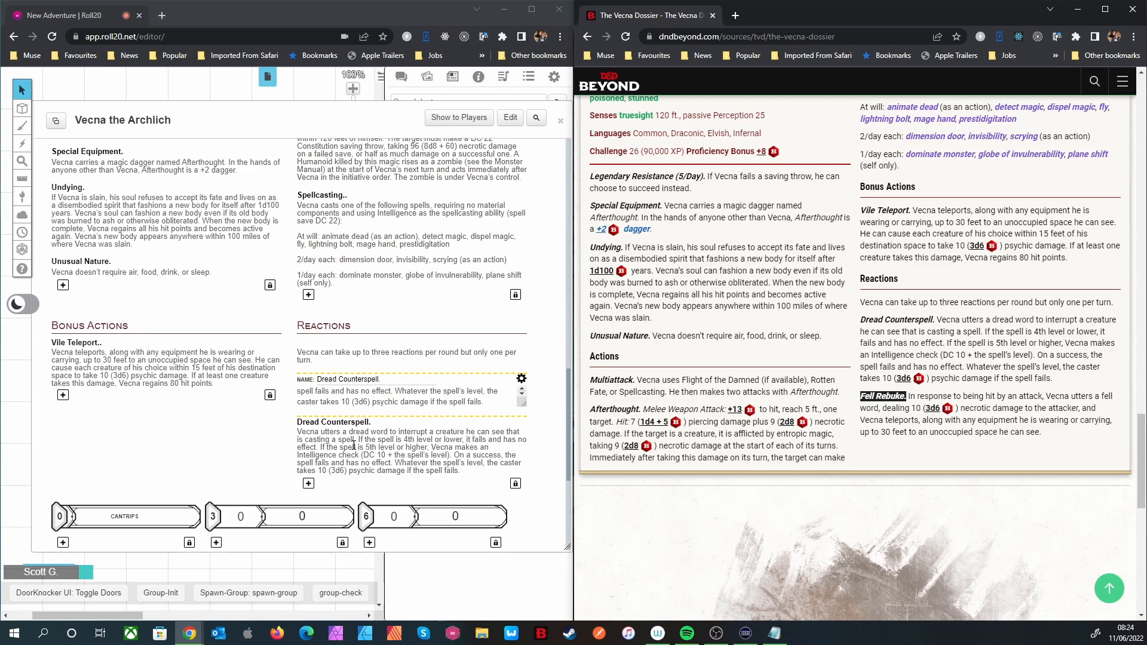
left_click(308, 483)
left_click(349, 489)
key("ctrl+v")
left_click_drag(908, 396, 1045, 435)
key("ctrl+c")
scroll(406, 501, "down", 1)
left_click(406, 445)
key("ctrl+v")
left_click(522, 430)
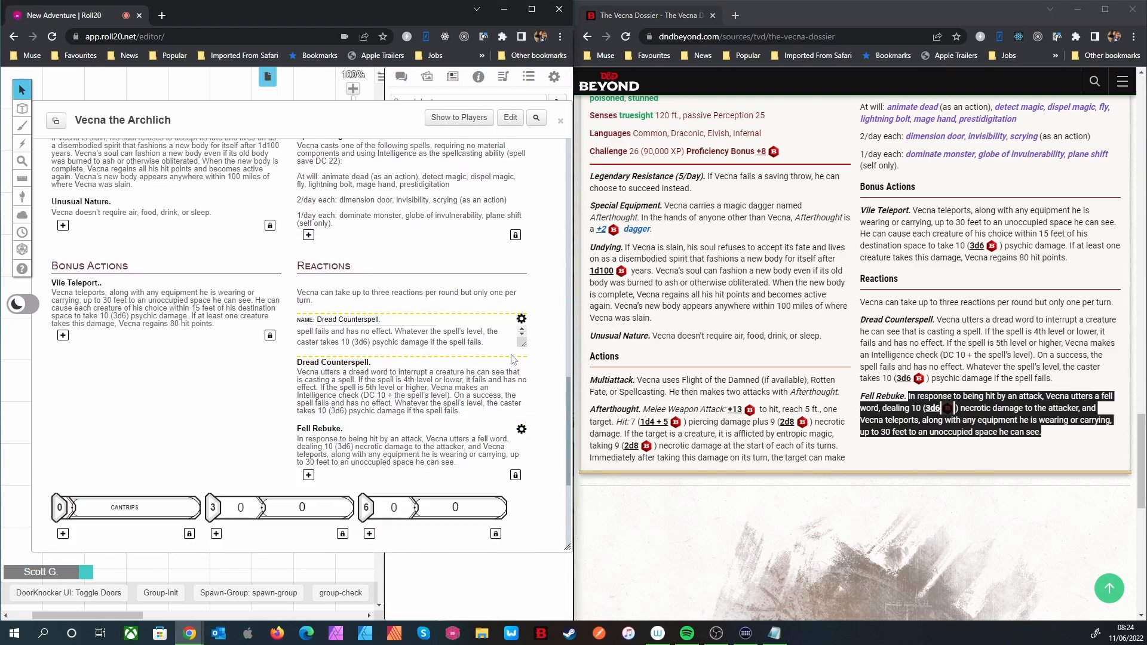
left_click(521, 318)
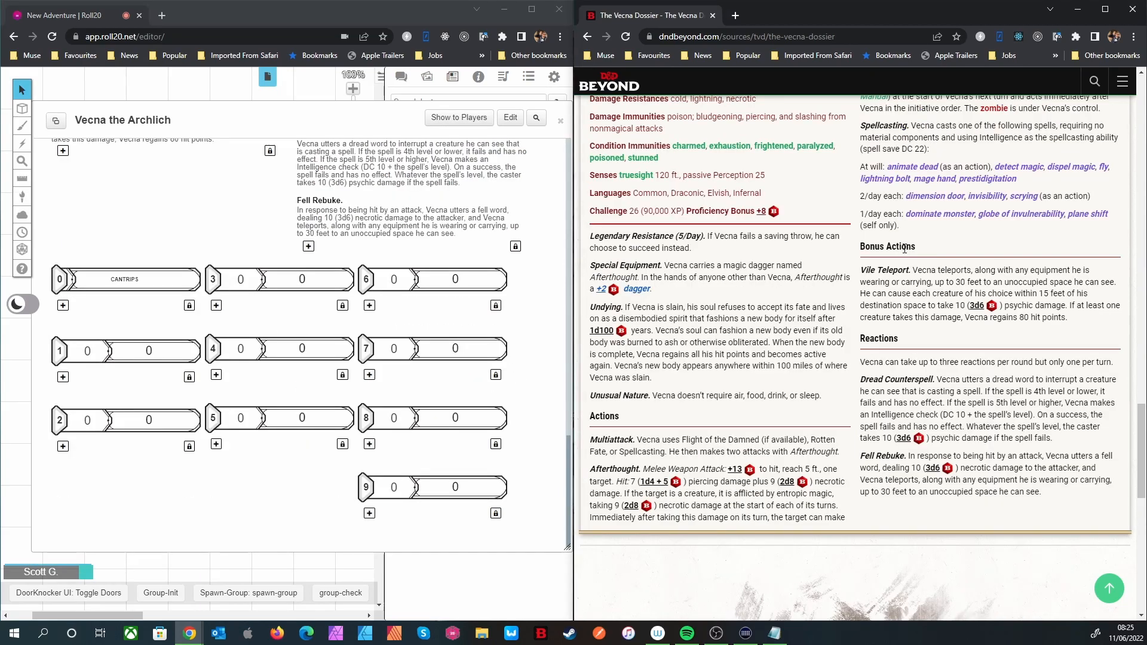
Step: Search the D&D 5th Edition compendium for "animate dead", moving the character sheet clear of the search field
scroll(903, 244, "up", 1)
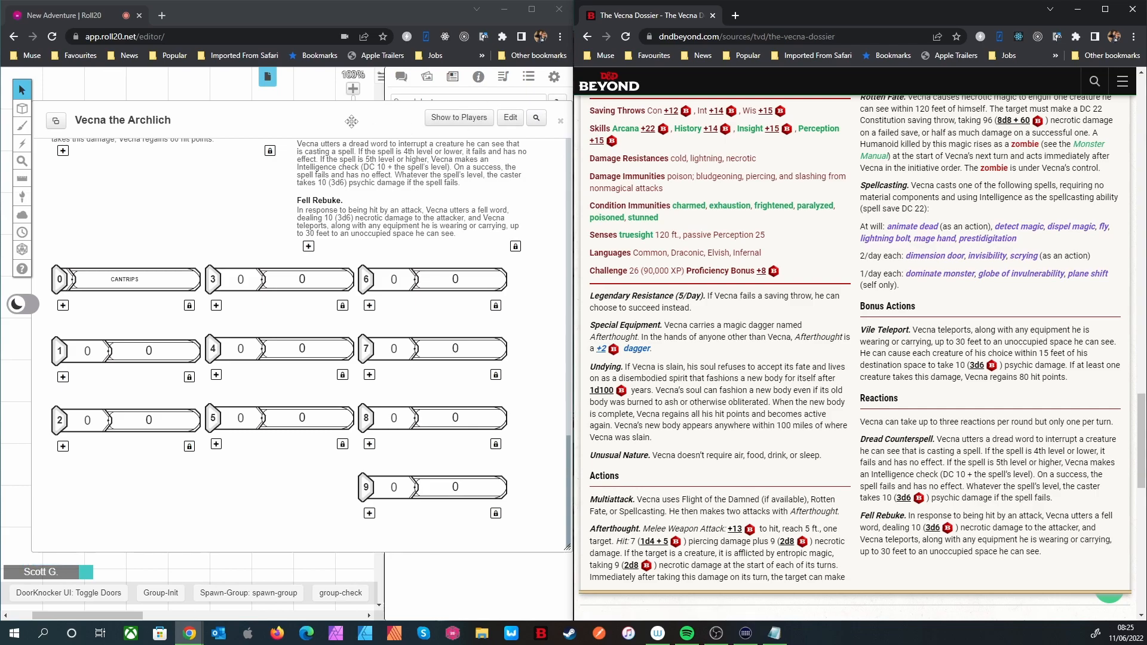
left_click_drag(351, 121, 289, 182)
left_click(469, 102)
type("anima")
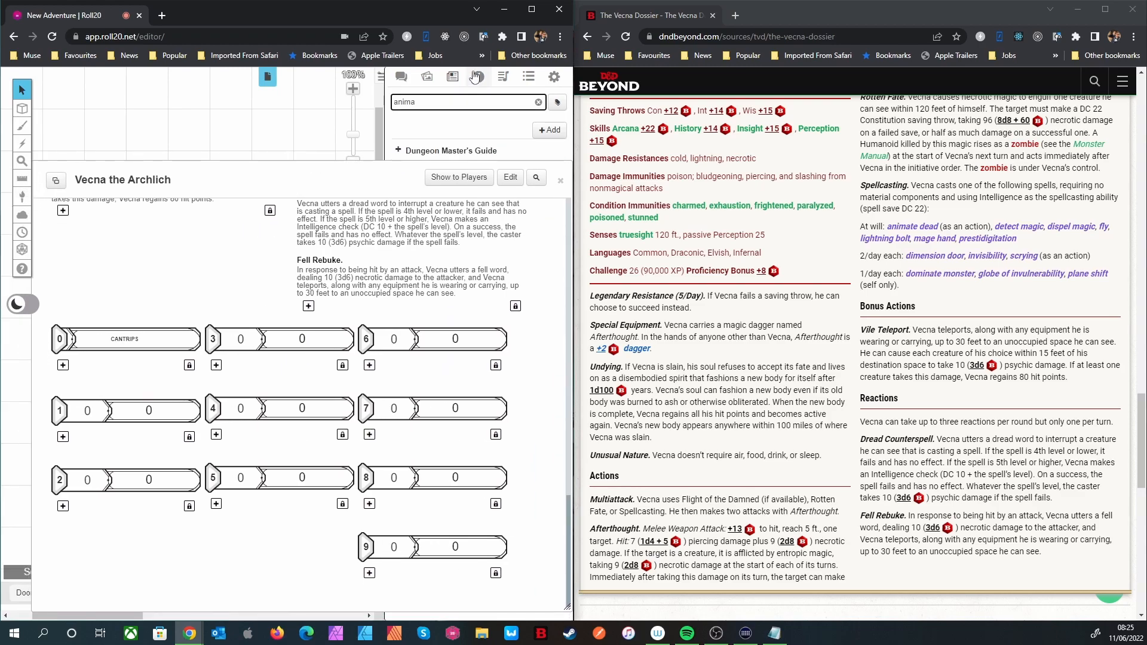
left_click(476, 77)
left_click(412, 124)
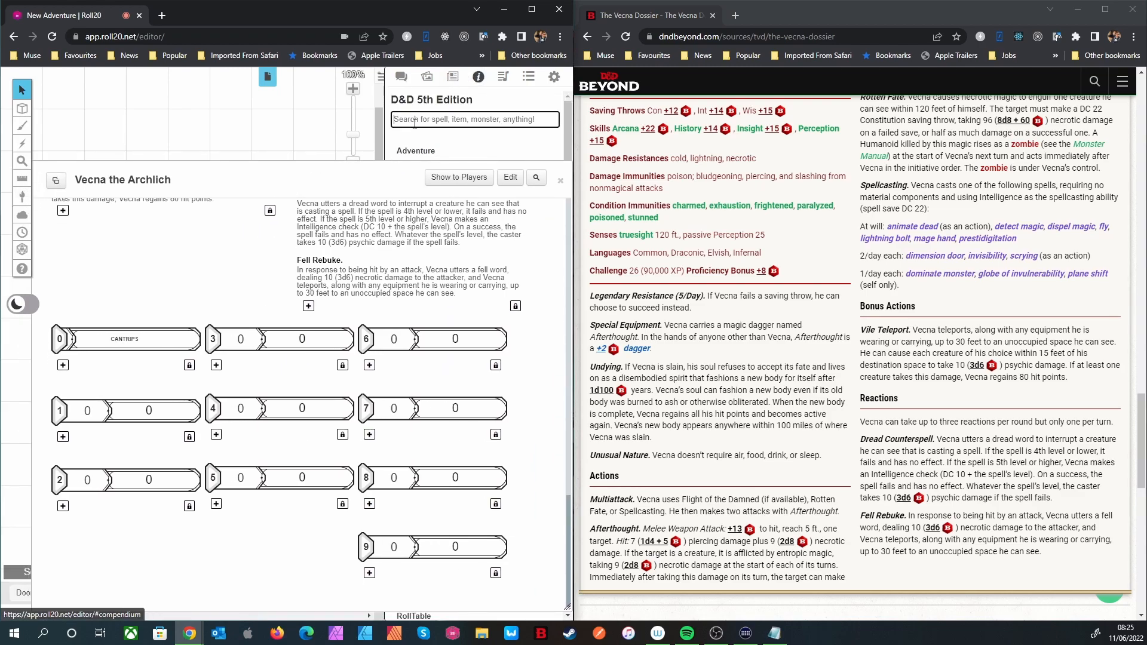
type("animate dead")
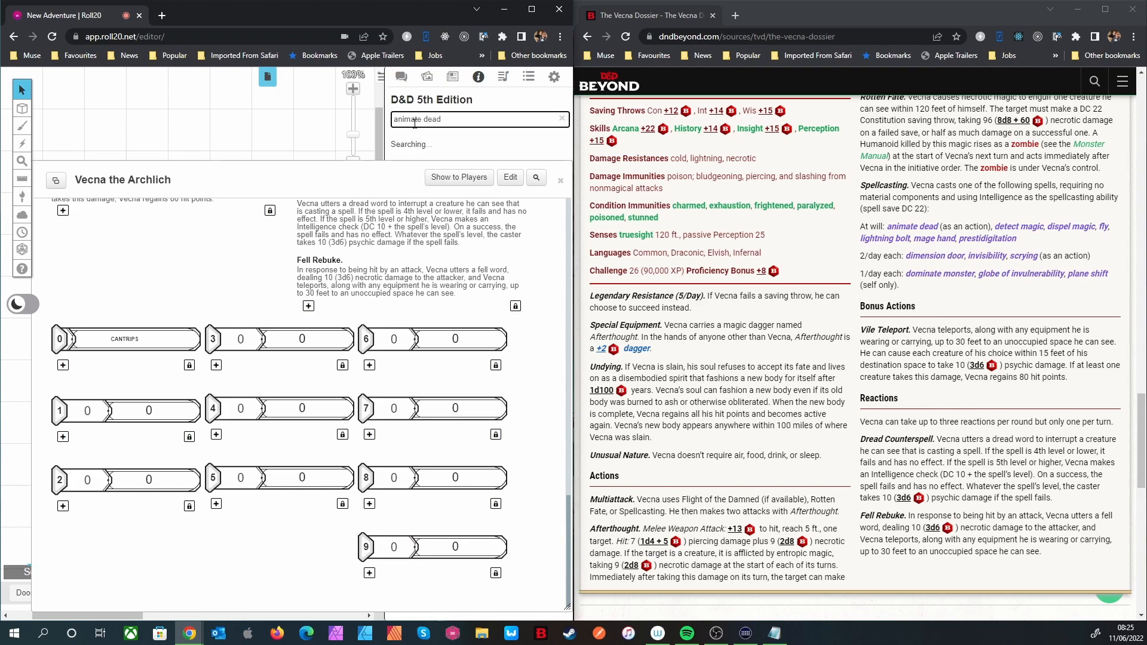
Step: Shorten and reposition the character sheet so the compendium results stay accessible, and add the Animate Dead spell to it
mouse_move(321, 173)
left_mouse_down()
mouse_move(316, 214)
mouse_move(318, 185)
left_mouse_up()
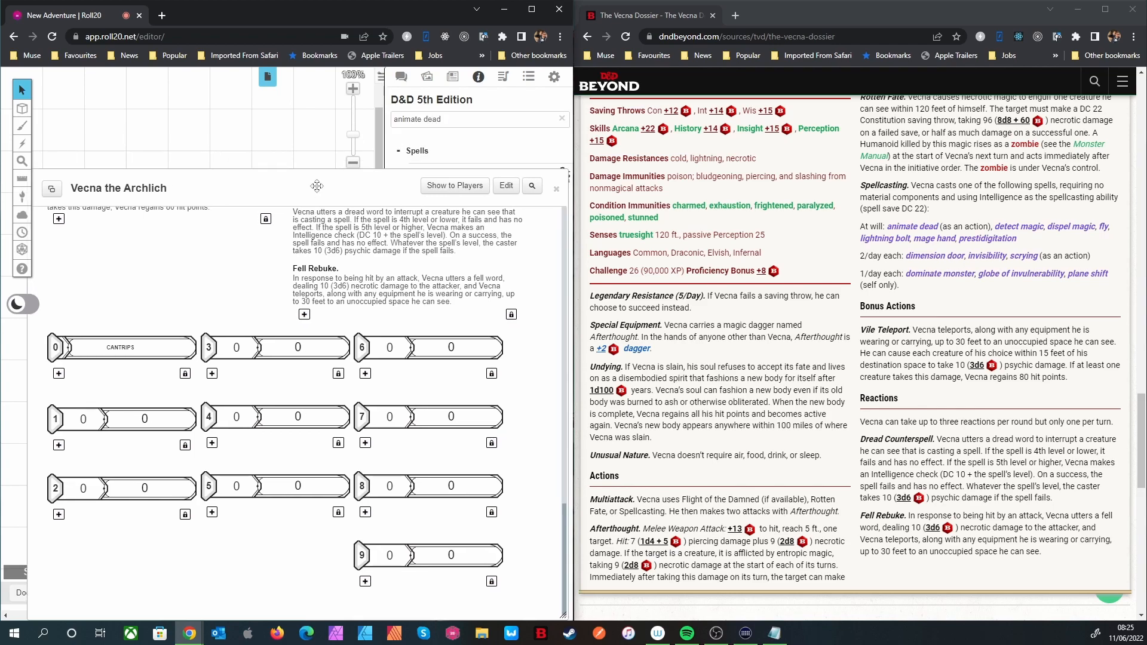
left_click_drag(228, 181, 232, 91)
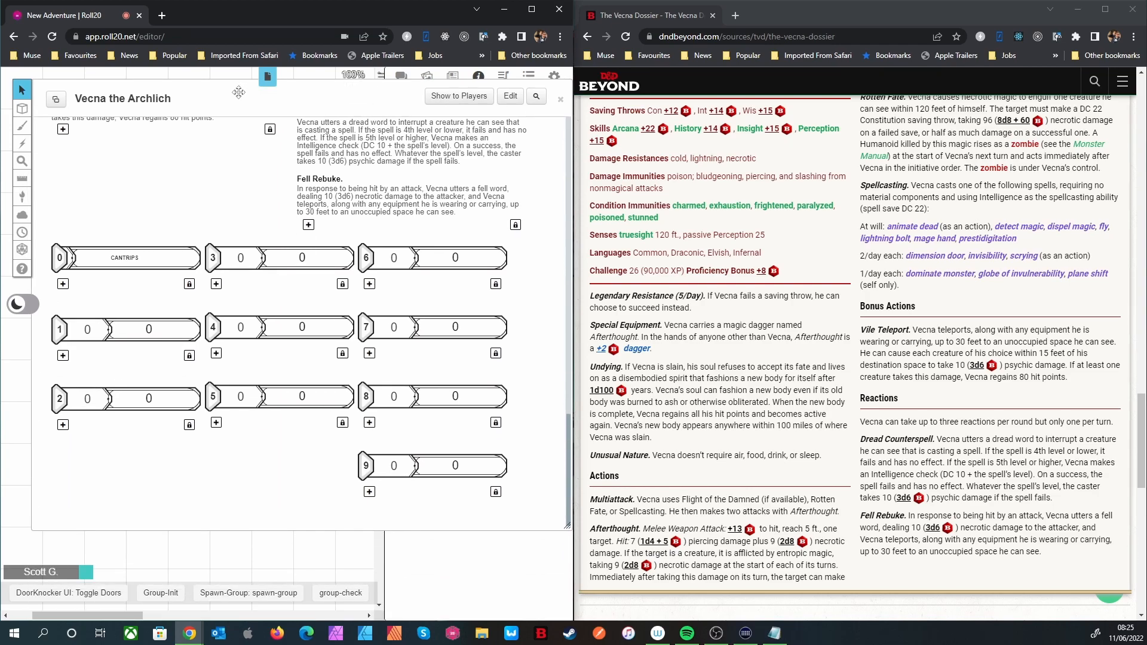
left_click_drag(292, 529, 289, 379)
left_click_drag(250, 93, 250, 219)
left_click_drag(439, 178, 291, 364)
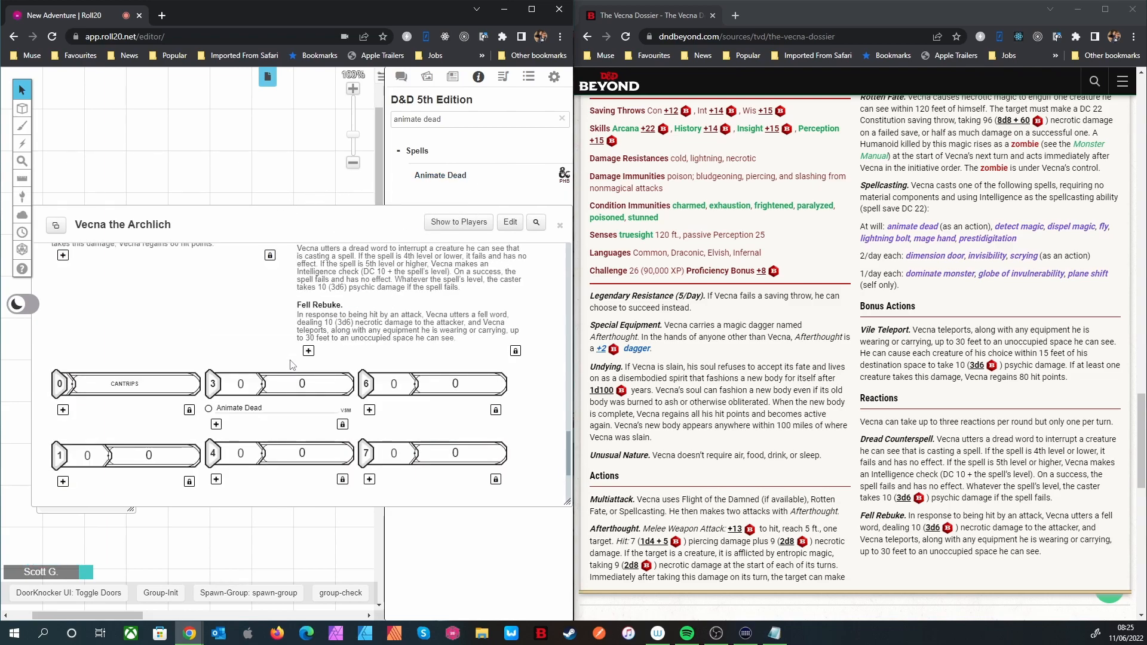
Step: Add the Detect Magic and Dispel Magic spells from the compendium to the character sheet
left_click(562, 119)
type("detect")
left_click_drag(407, 216, 402, 233)
left_click_drag(419, 203, 276, 373)
left_click(562, 120)
type("dispel")
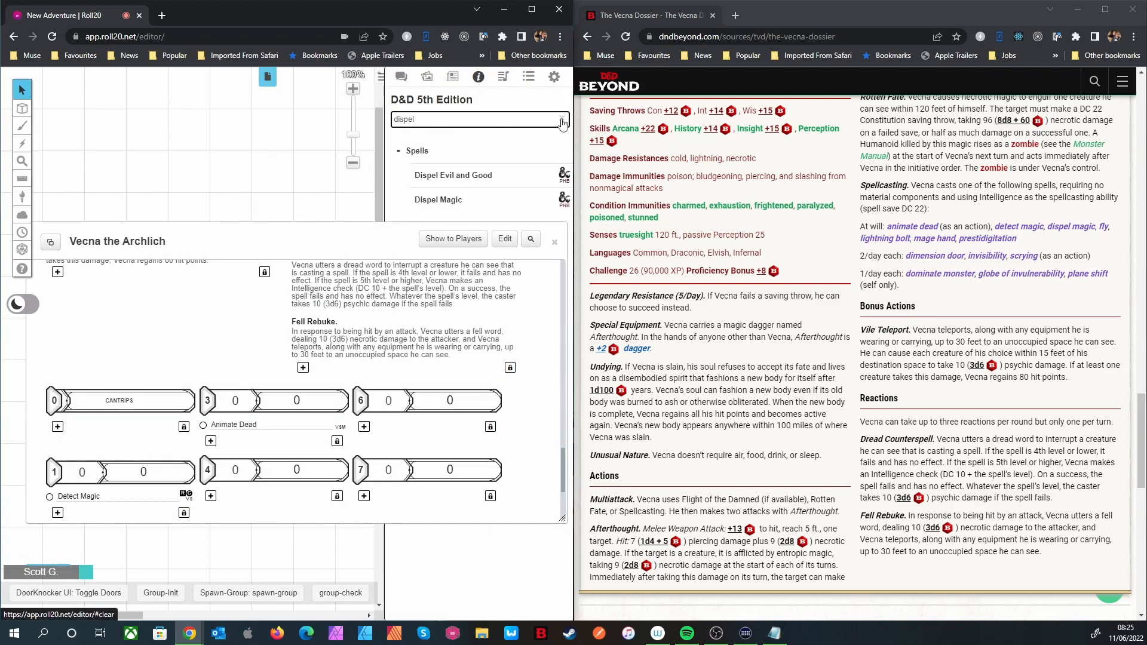
left_click_drag(438, 200, 285, 381)
Step: Add the Fly and Lightning Bolt spells from the compendium to the character sheet
left_click(562, 119)
type("fly")
left_click_drag(420, 175, 285, 387)
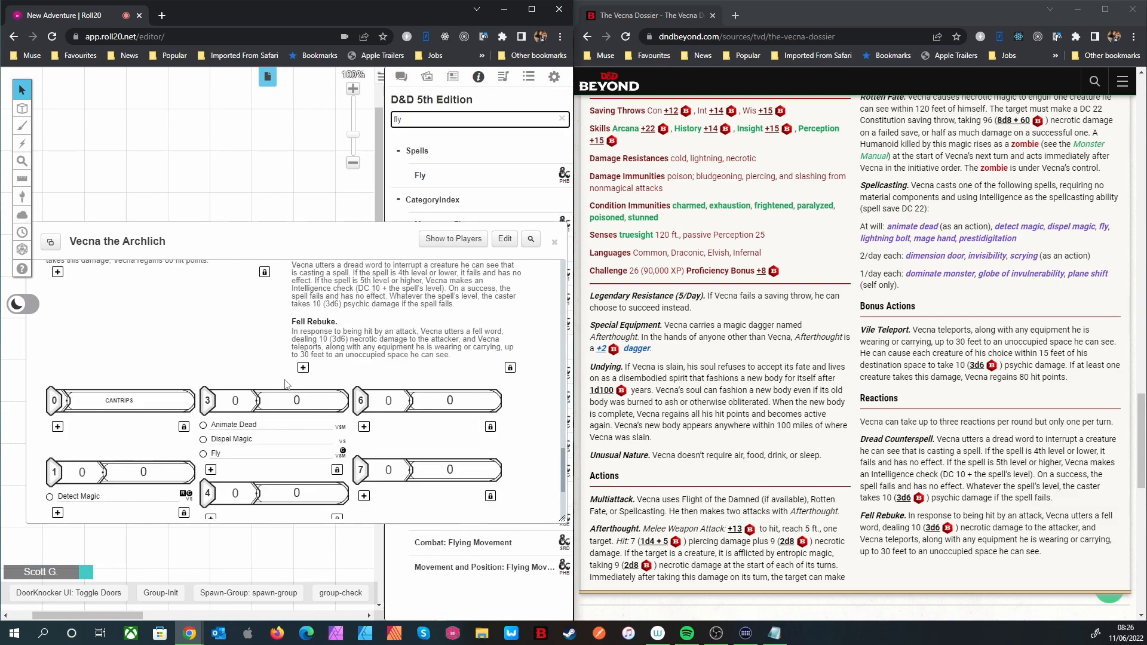
left_click(562, 118)
type("lightning bolt")
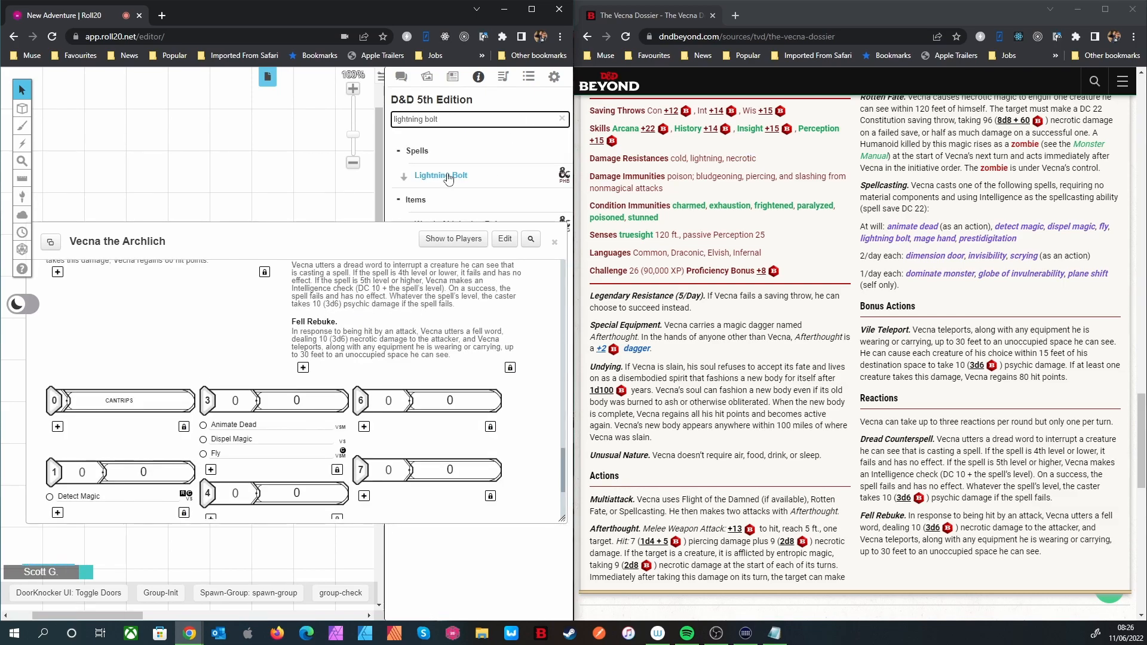
left_click_drag(442, 175, 286, 385)
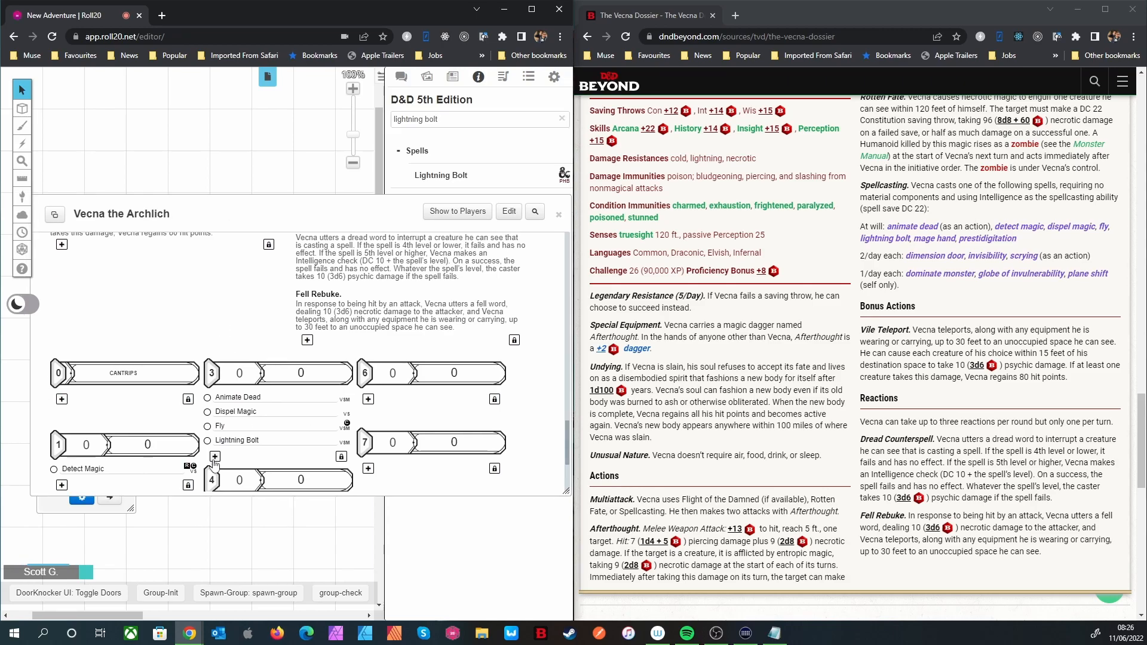
Step: Add the Mage Hand and Prestidigitation cantrips from the compendium to the character sheet
left_click(562, 119)
type("mage hand")
left_click_drag(442, 175, 120, 387)
left_click(562, 119)
type("prestidig")
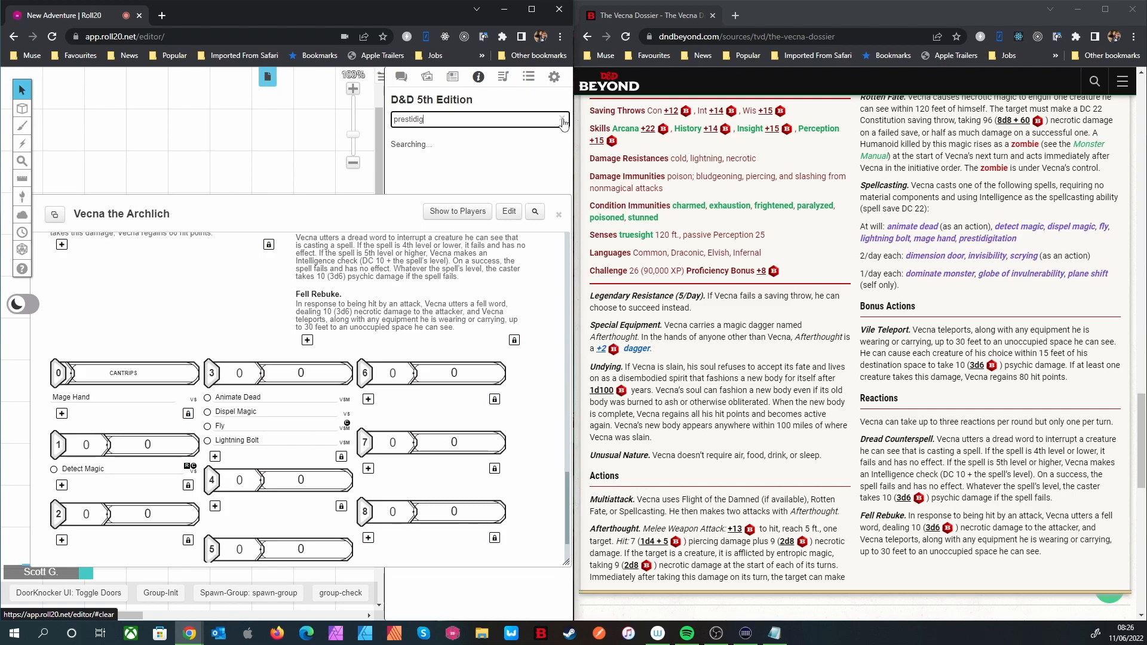
left_click_drag(442, 175, 278, 390)
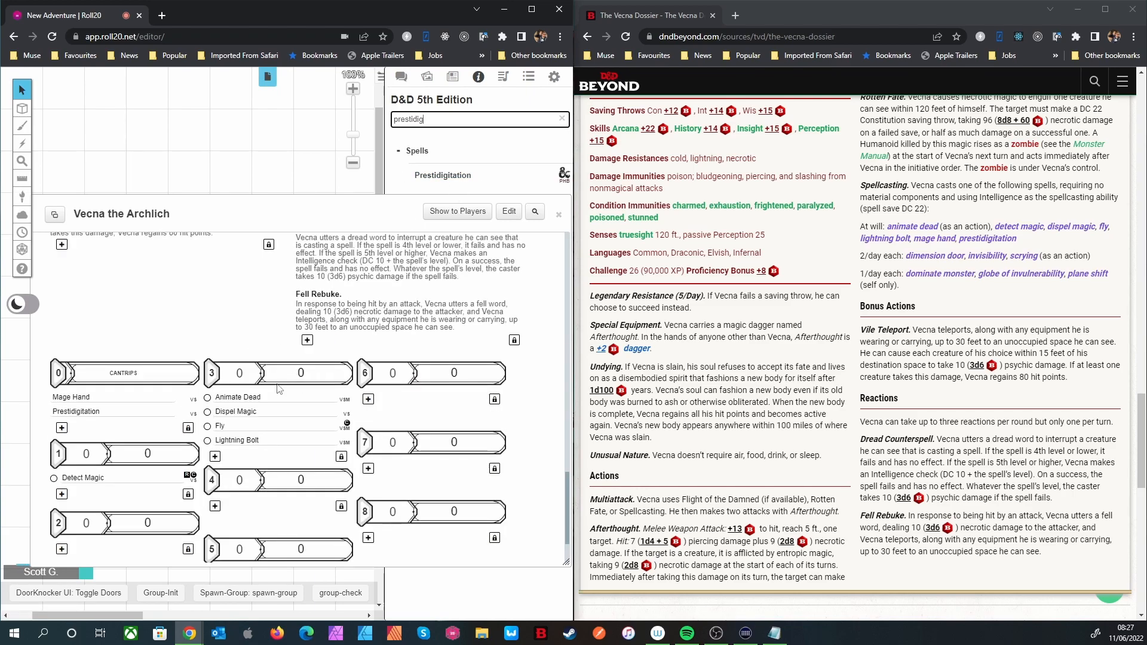
Step: Add the Dimension Door spell from the compendium, set its innate use to 2/day and collapse its details
left_click(562, 119)
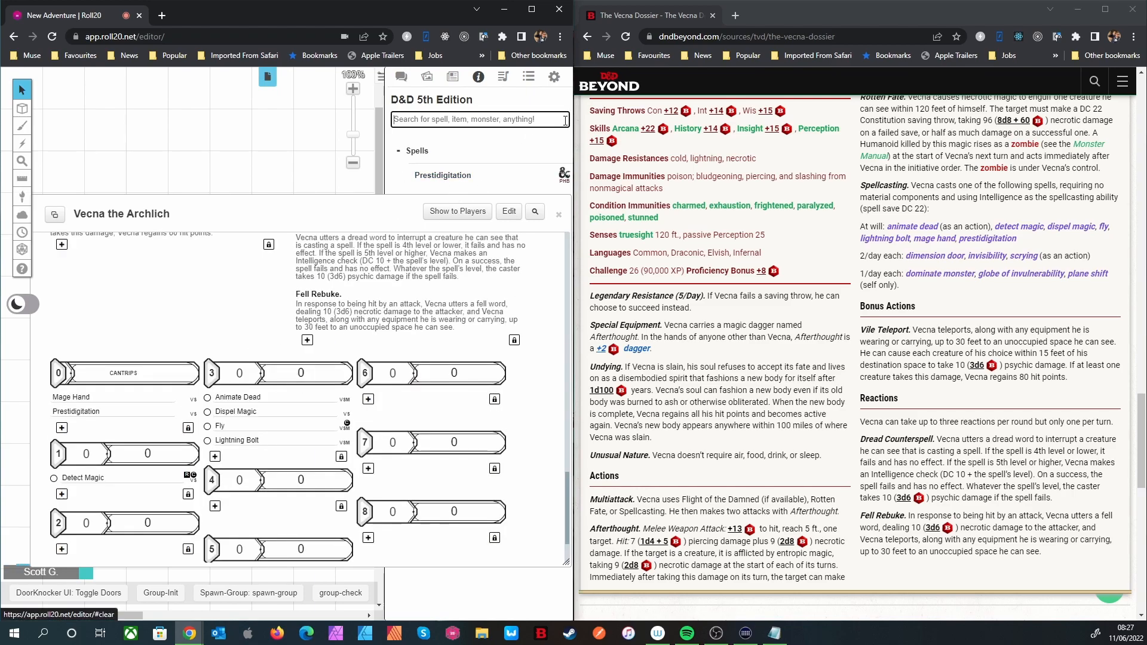
type("dimension door")
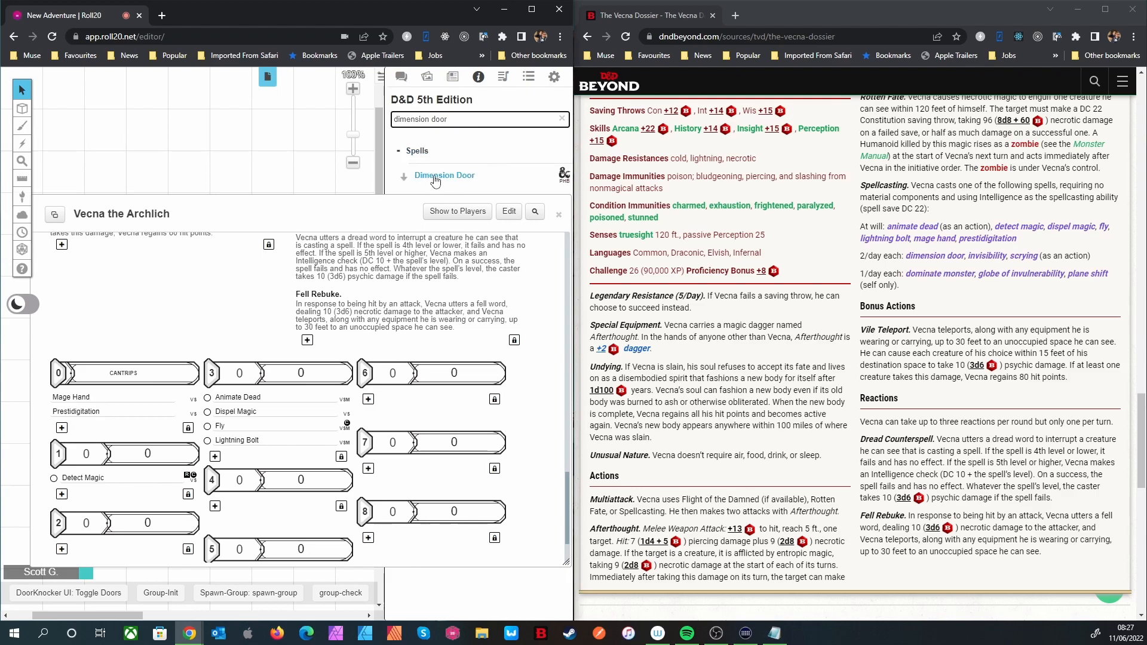
left_click_drag(436, 177, 276, 385)
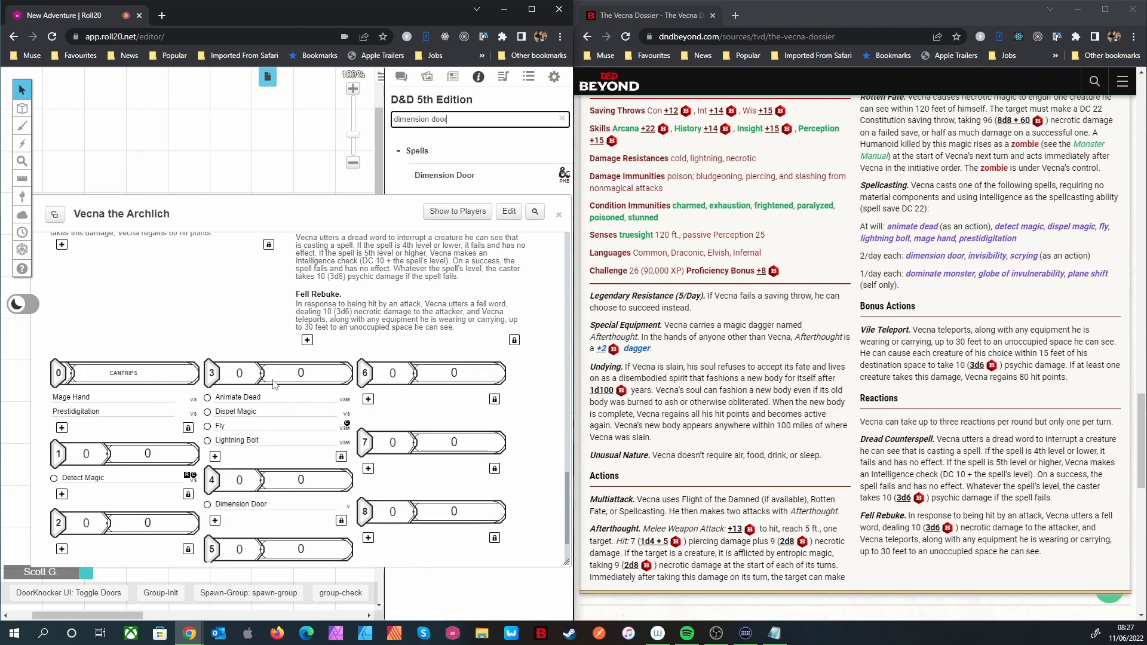
scroll(312, 504, "down", 3)
scroll(312, 505, "down", 3)
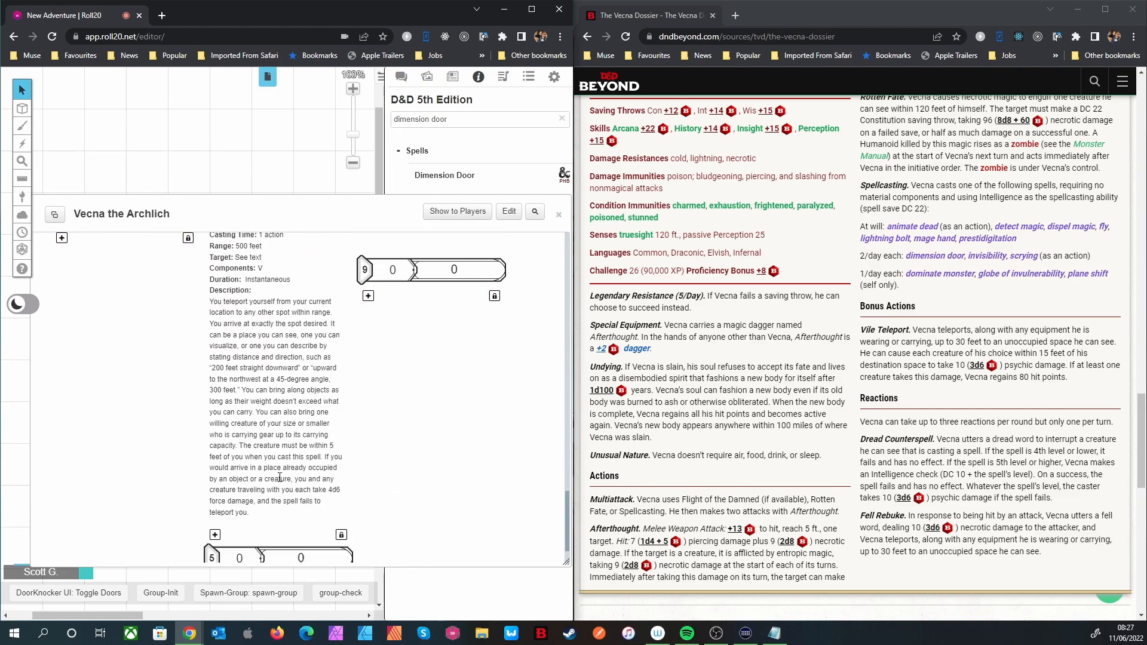
scroll(334, 300, "up", 1)
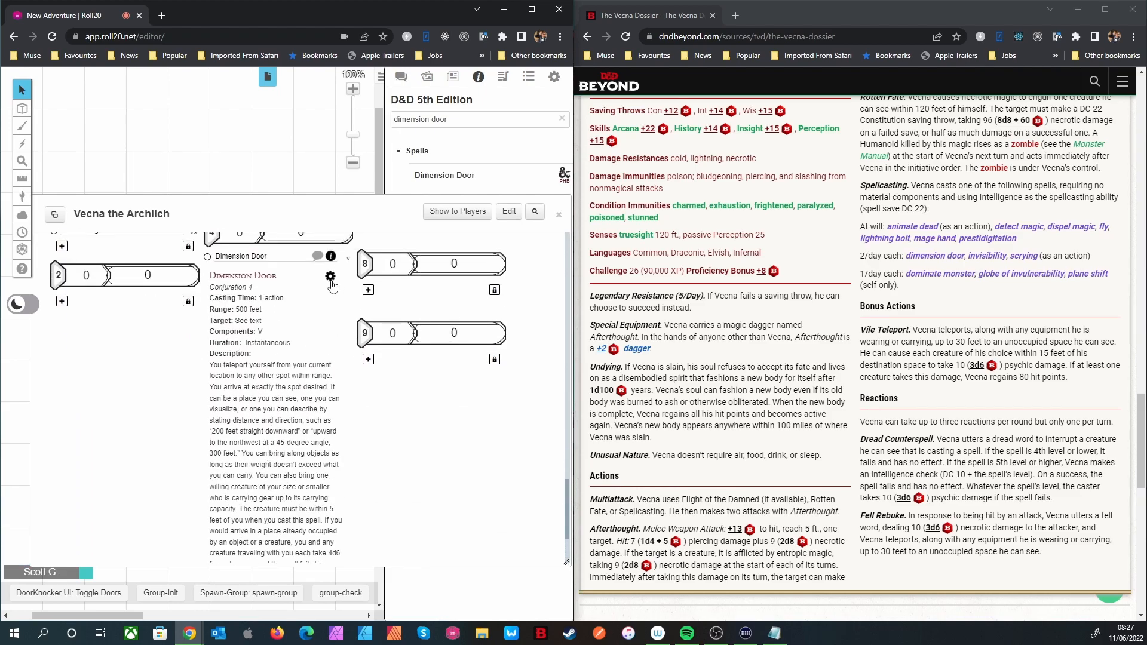
left_click(330, 278)
left_click(252, 397)
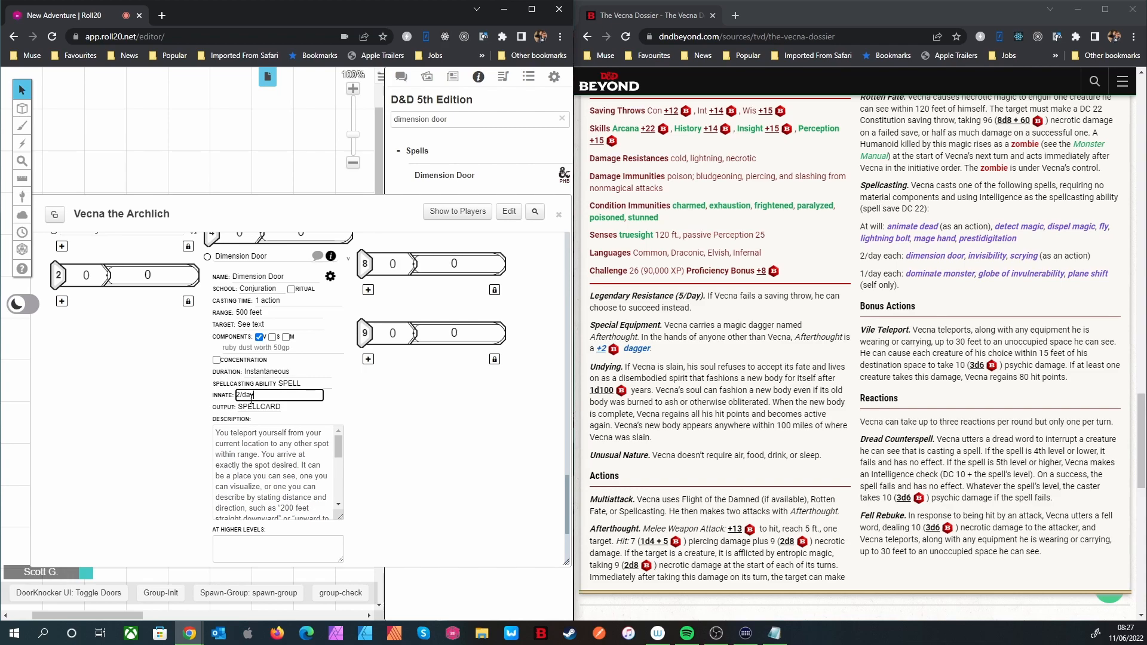
left_click(330, 279)
left_click(331, 257)
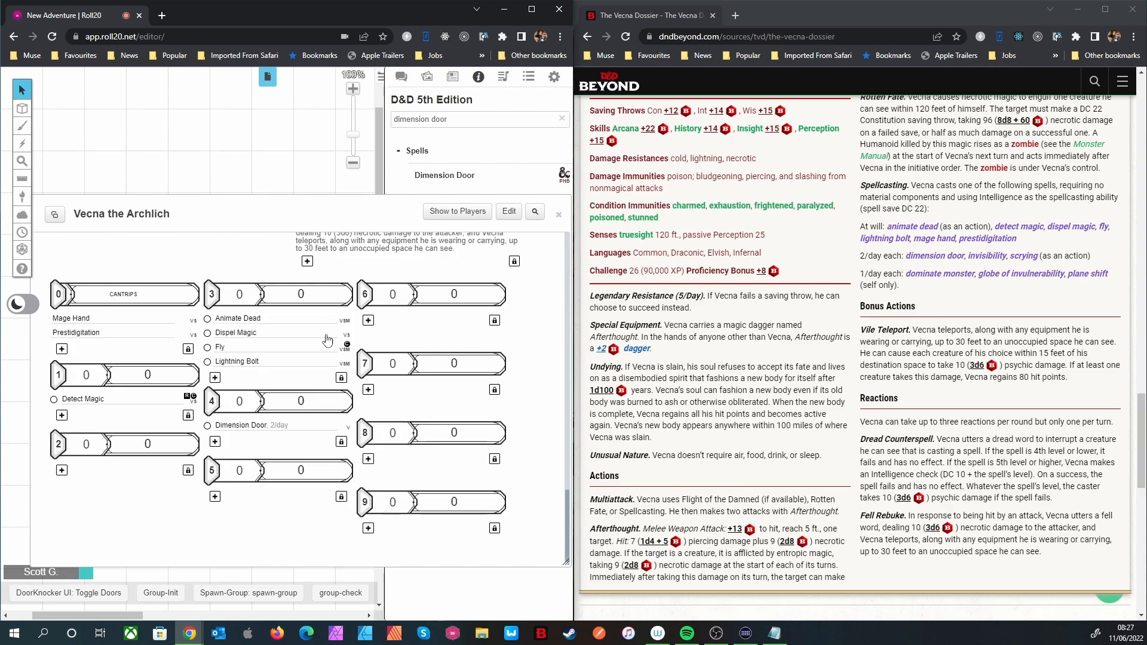
Step: Add the Invisibility and Scrying spells from the compendium to the character sheet
triple_click(391, 122)
type("invisibility")
left_click_drag(433, 200, 287, 416)
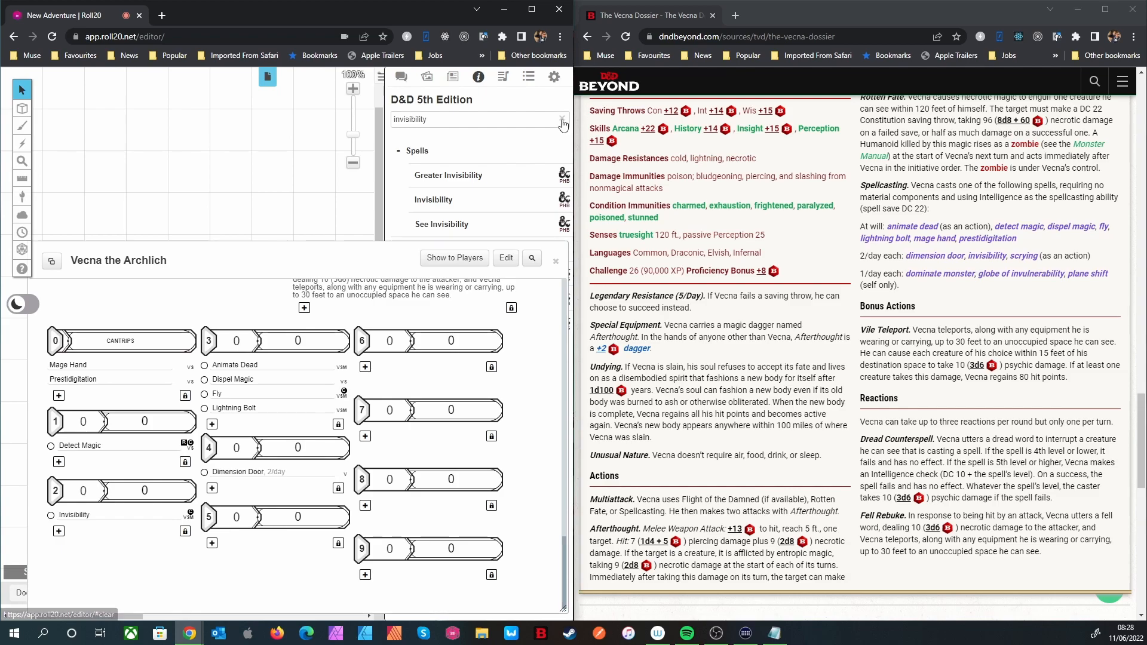
triple_click(418, 119)
type("scrying")
left_click_drag(429, 175, 259, 439)
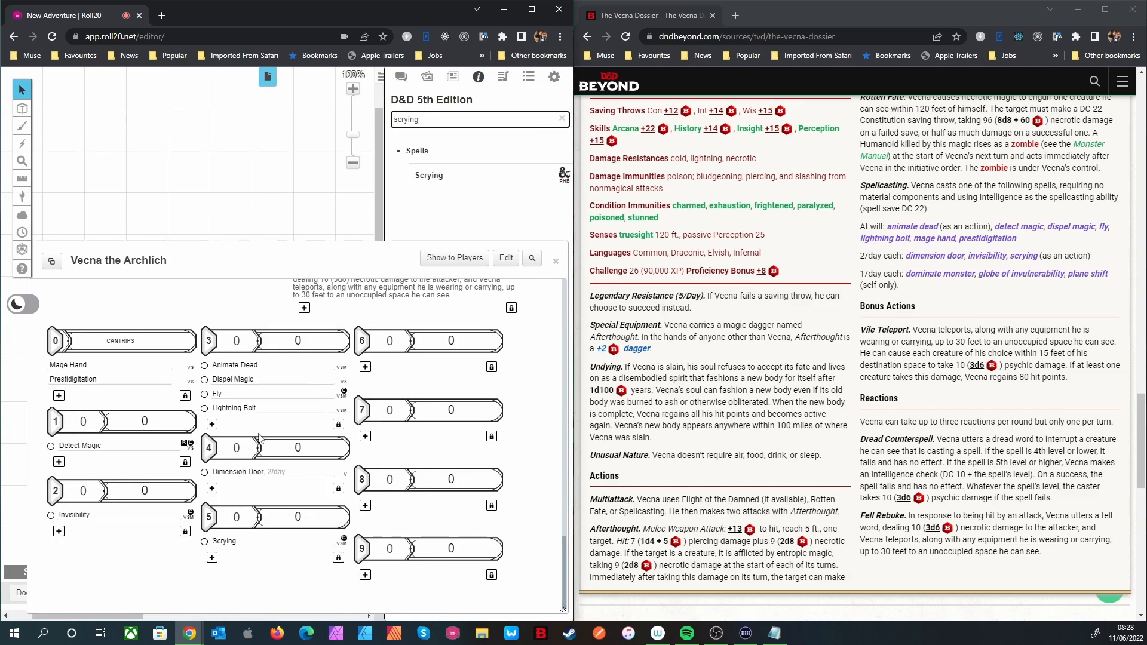
Step: Set the Invisibility spell's innate use to 2/day and finish editing it
left_click(175, 515)
scroll(137, 453, "down", 5)
left_click(104, 357)
type("2/day")
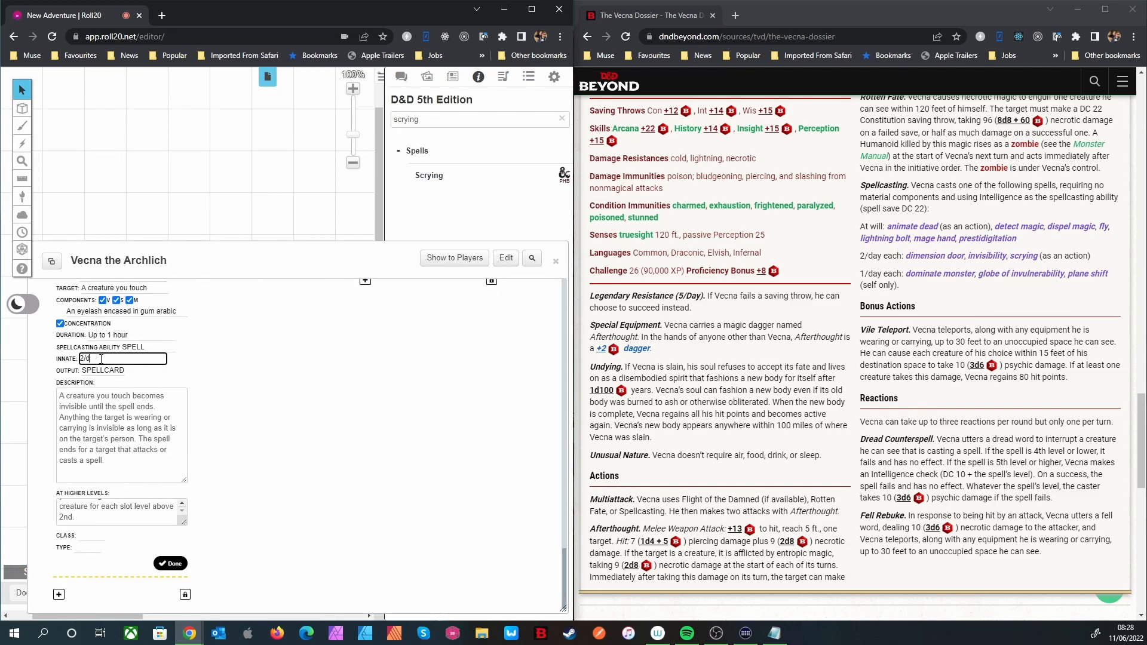
left_click(170, 564)
Step: Set the Scrying spell's innate use to 2/day and finish editing it
left_click(327, 561)
scroll(299, 538, "down", 3)
left_click(245, 501)
type("2/d")
left_click(328, 363)
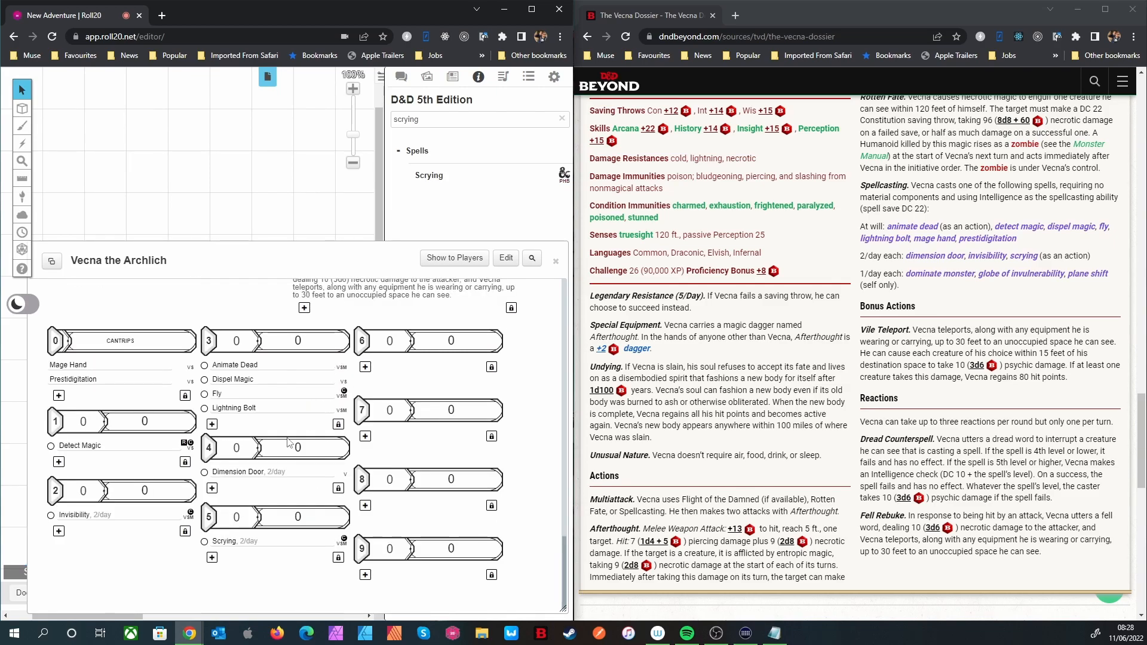
Step: Add the Dominate Monster spell from the compendium and set its innate use to 1/day
left_click(561, 118)
left_click(503, 119)
type("dominate monster")
left_click_drag(448, 175, 430, 503)
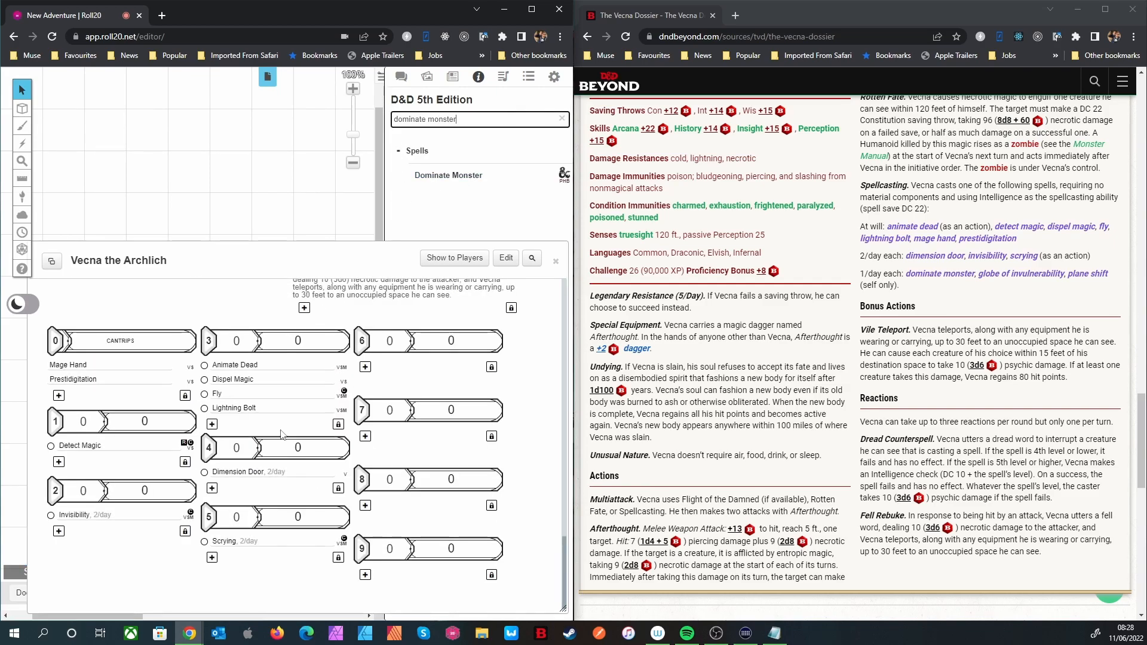
scroll(461, 534, "down", 2)
left_click(480, 404)
scroll(430, 454, "down", 1)
left_click(408, 466)
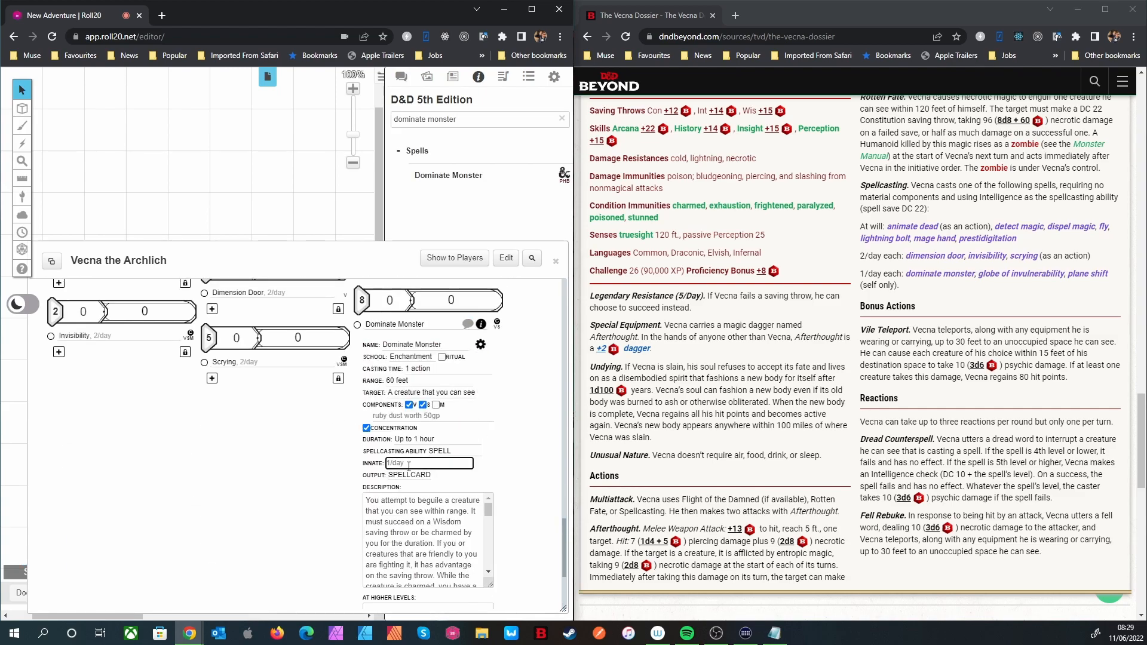
left_click(480, 344)
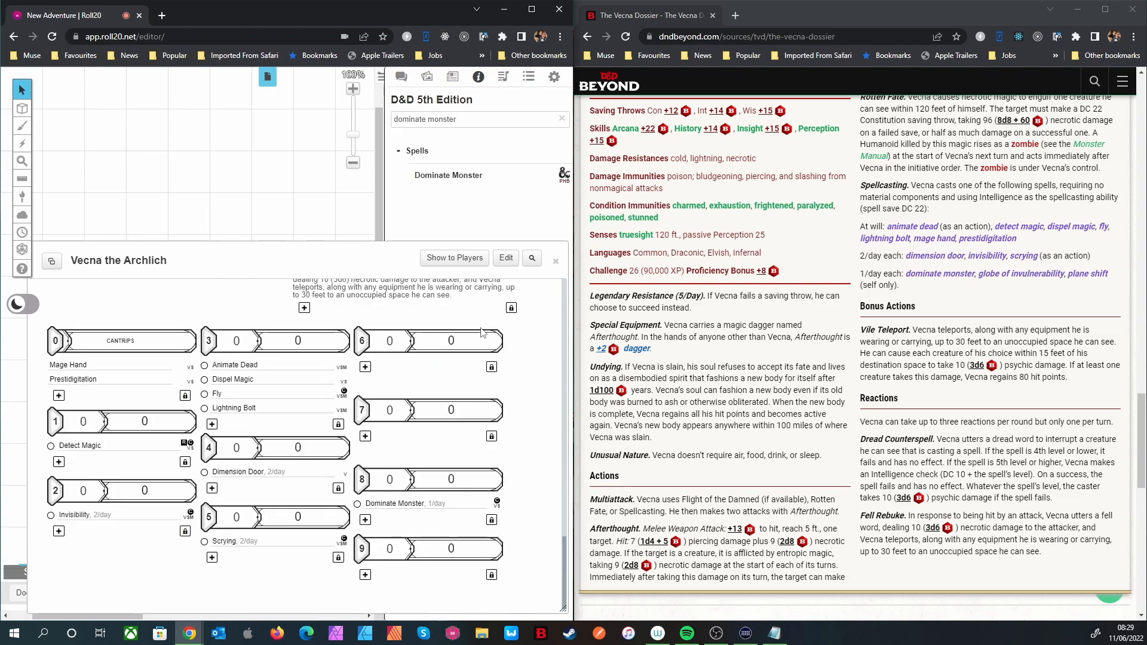
Step: Add the Globe of Invulnerability spell from the compendium and set its innate use to 1/day
triple_click(542, 123)
type("globe of")
left_click_drag(454, 175, 418, 365)
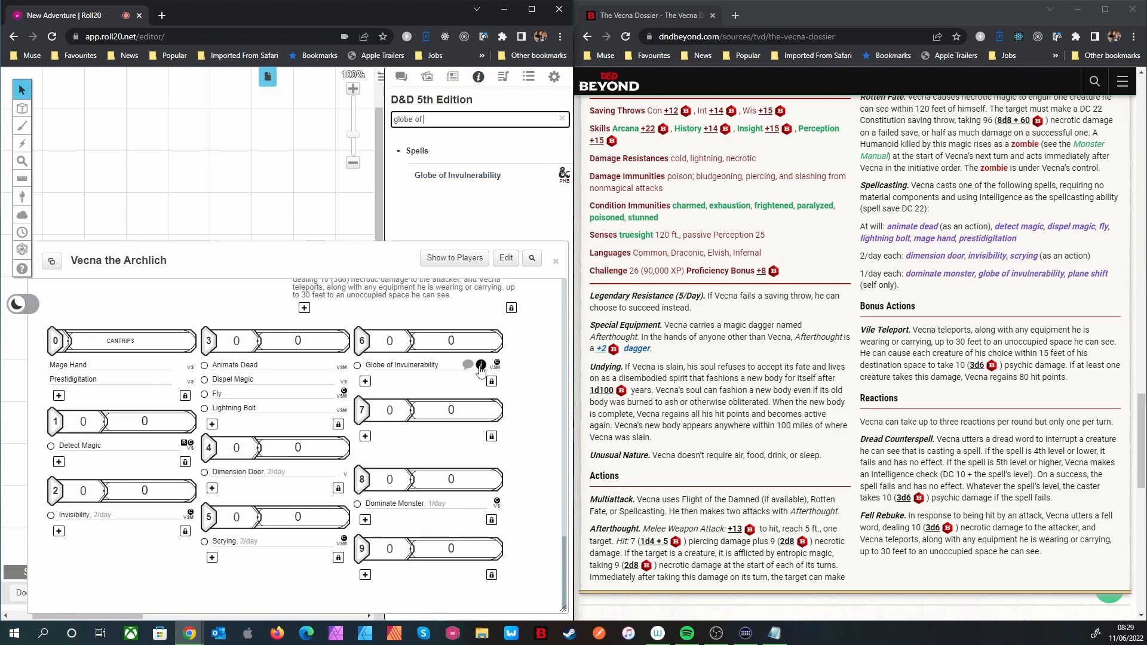
left_click(480, 367)
left_click(481, 382)
left_click(412, 503)
type("1/day")
left_click(481, 383)
left_click(481, 366)
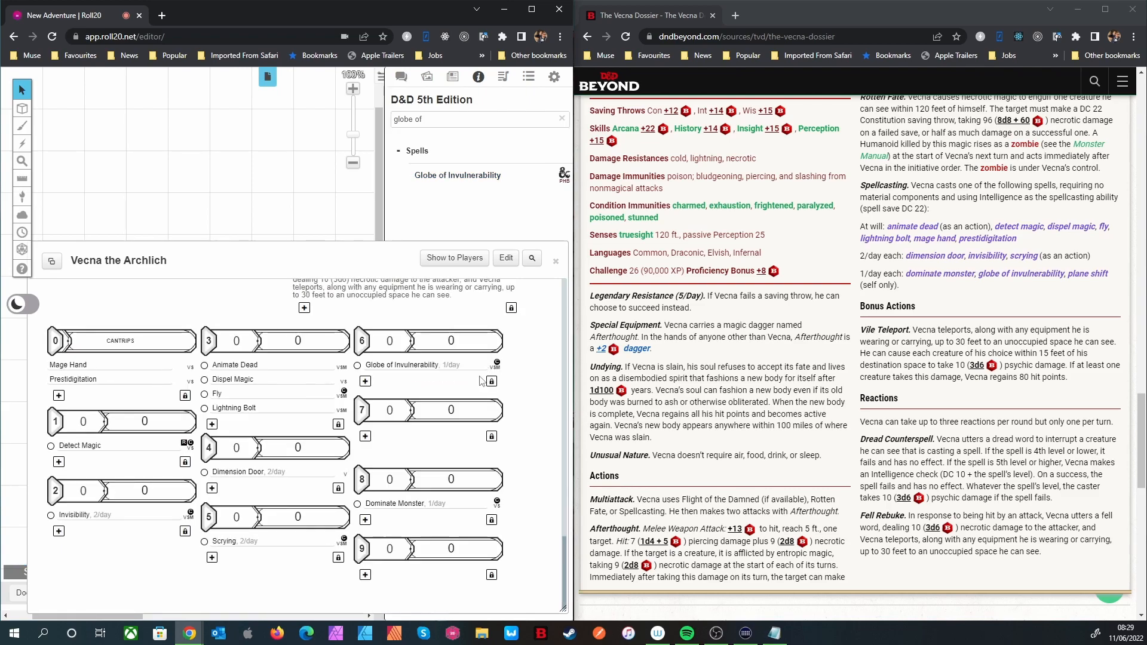
Step: Add the Plane Shift spell from the compendium and set its innate use to 1/day
left_click(562, 119)
type("plane shift")
left_click_drag(435, 175, 383, 435)
left_click(403, 573)
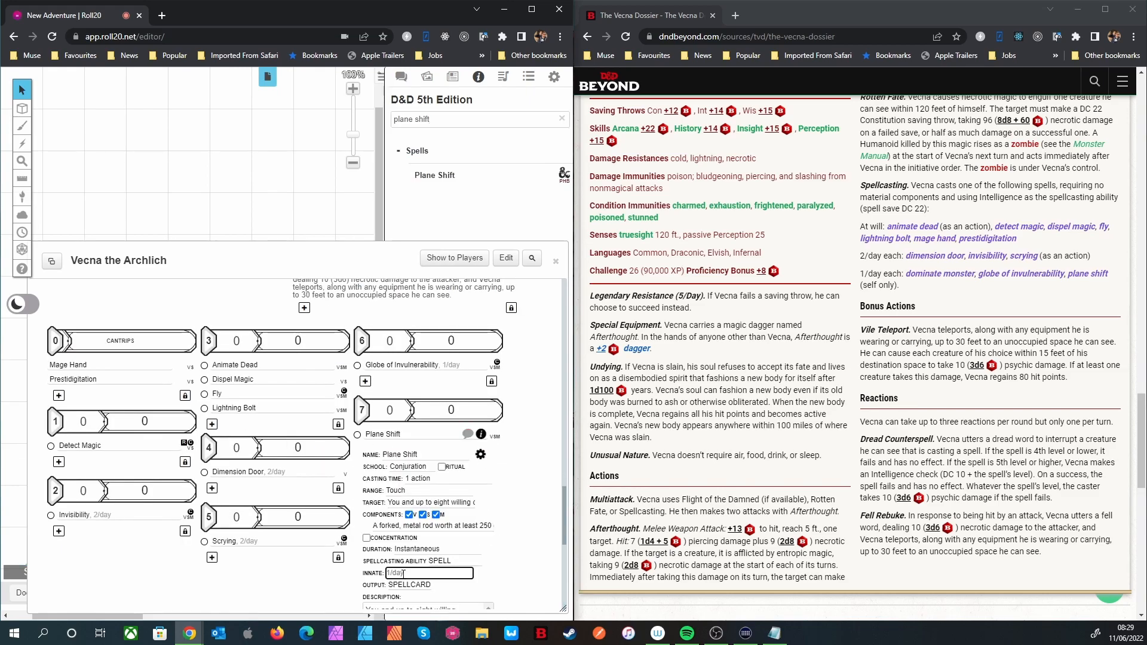
type("1/day")
left_click(480, 434)
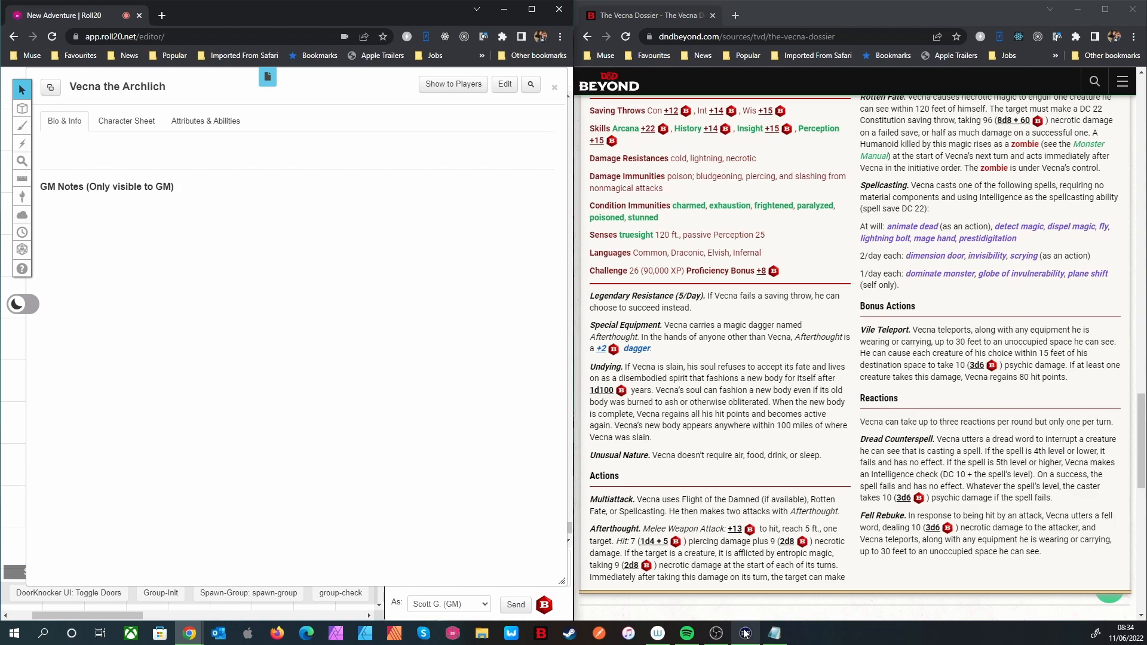
Step: Open the Vecna profile artwork from The Vecna Dossier in a new browser tab
scroll(693, 381, "up", 20)
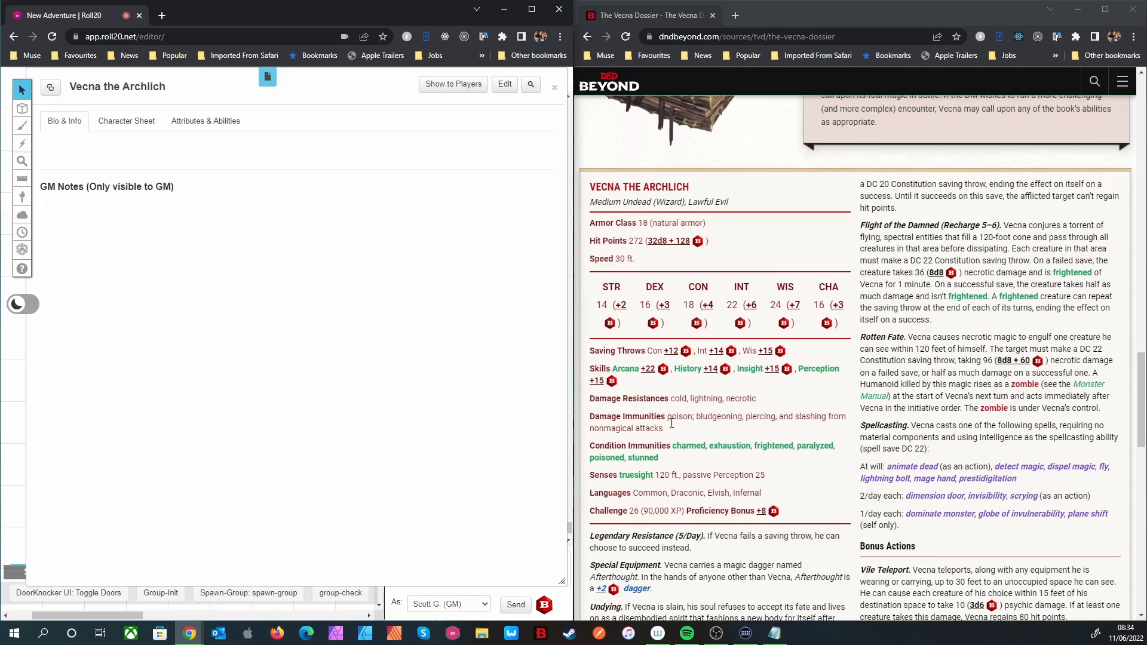
scroll(992, 460, "down", 2)
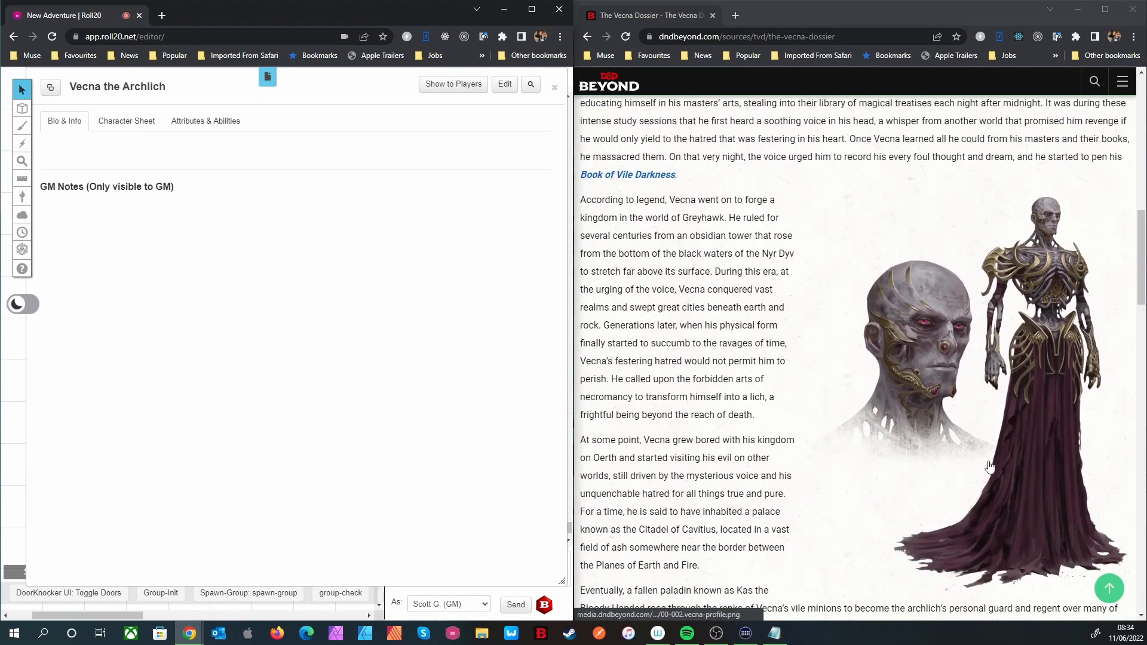
right_click(956, 333)
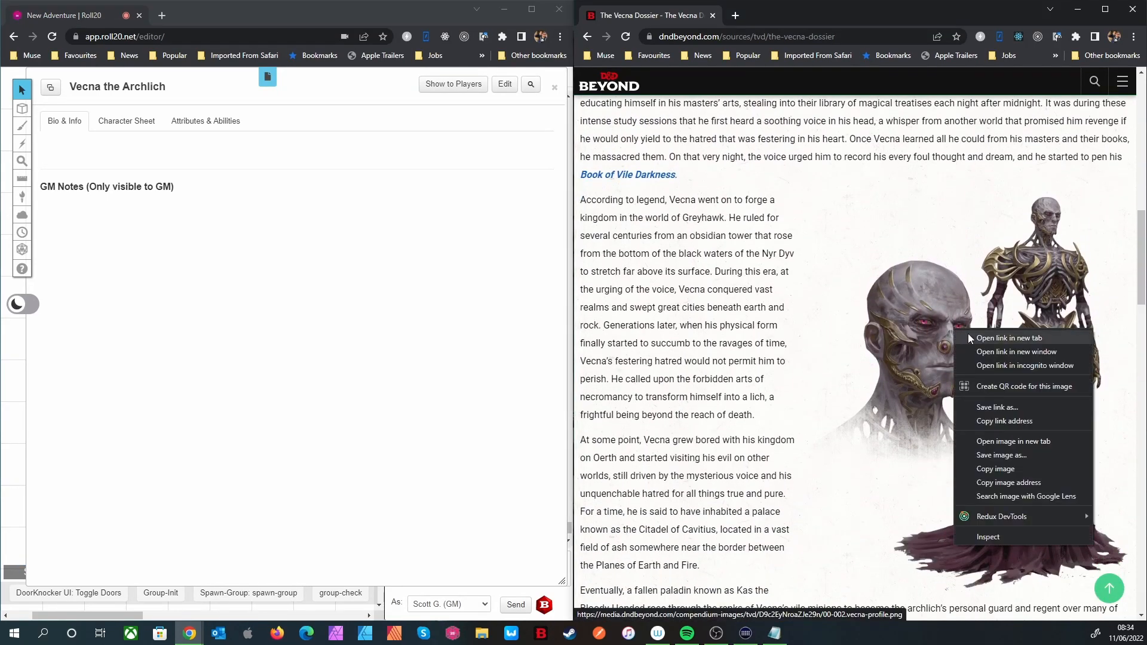
left_click(989, 339)
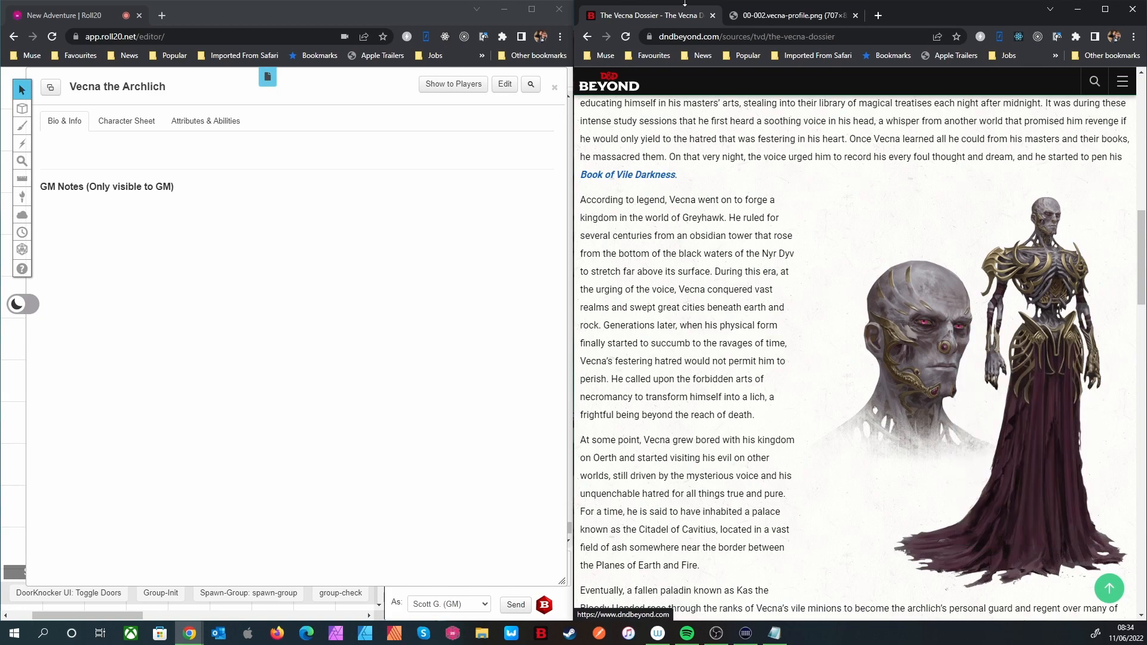
Step: Save the full Vecna profile image to Downloads as VecnaFull and close its browser tab
left_click(794, 18)
right_click(895, 259)
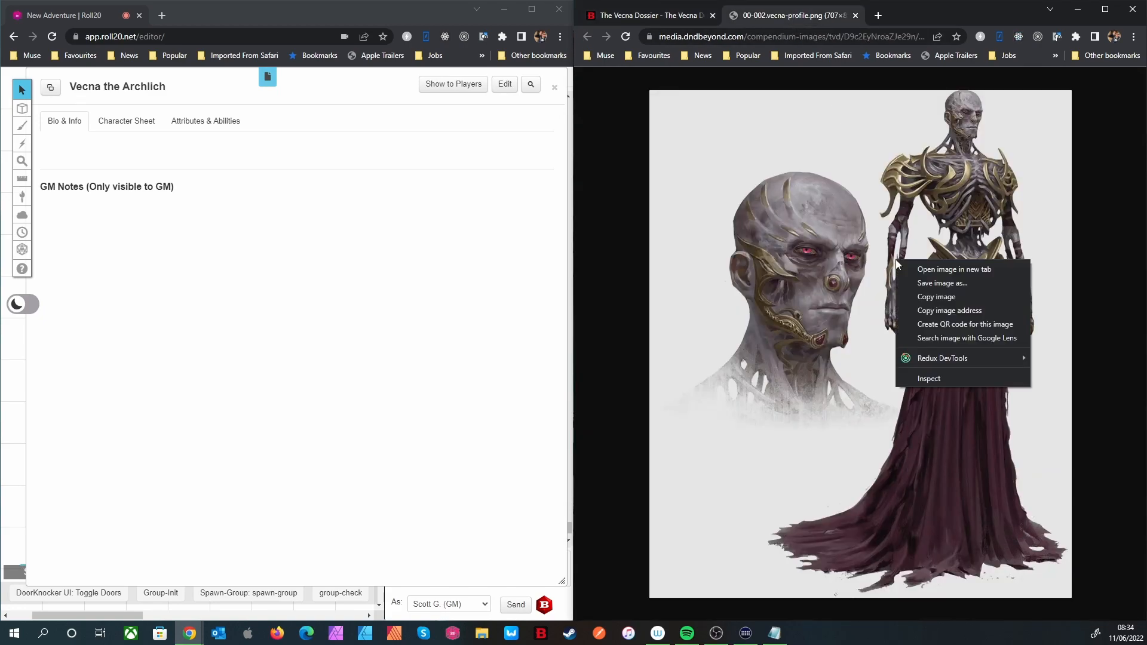
left_click(926, 284)
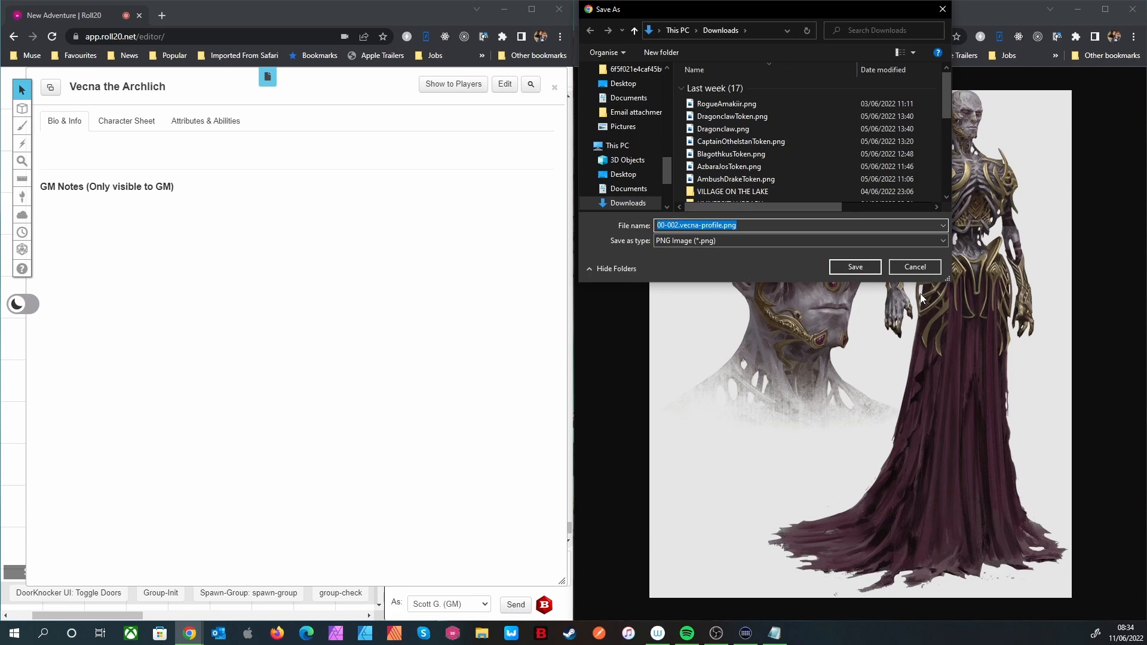
type("Vecna")
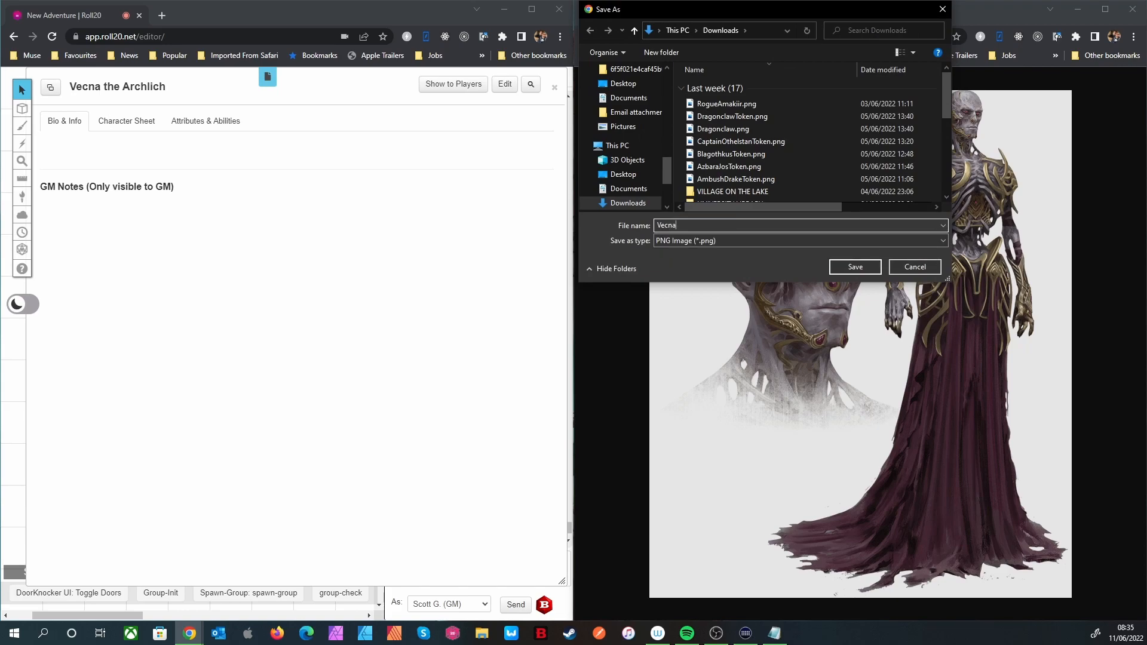
type("Full")
key("Return")
key("ctrl+w")
Step: Copy Vecna's lore text from The Vecna Dossier into the character's Bio & Info field
left_click_drag(583, 310, 648, 129)
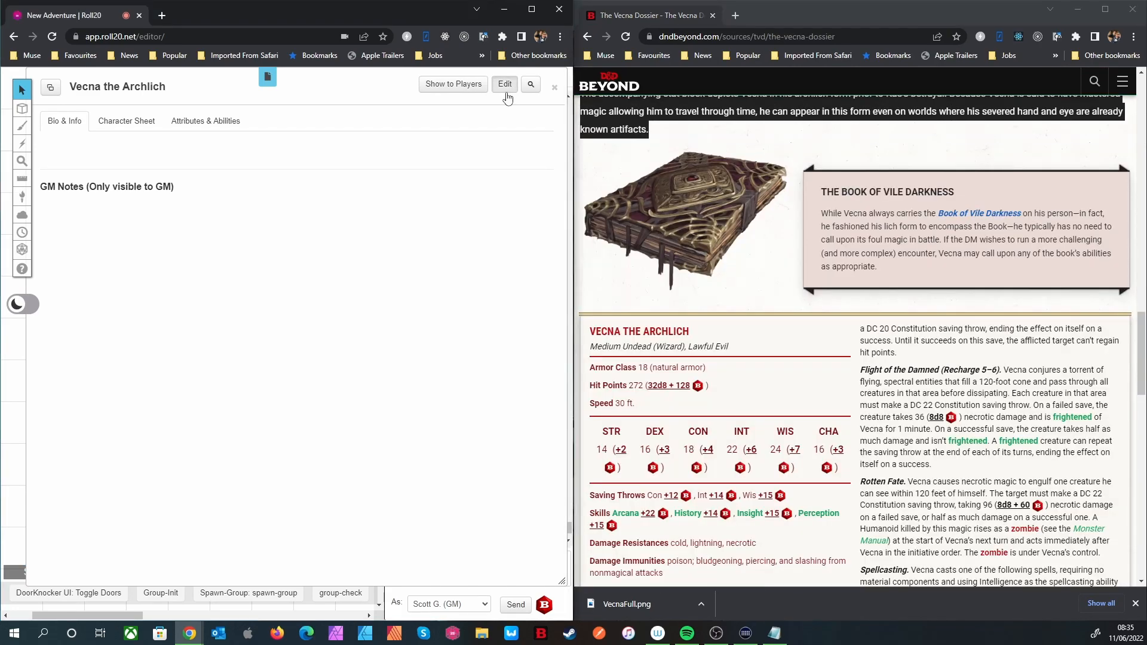
left_click(505, 84)
scroll(233, 387, "down", 2)
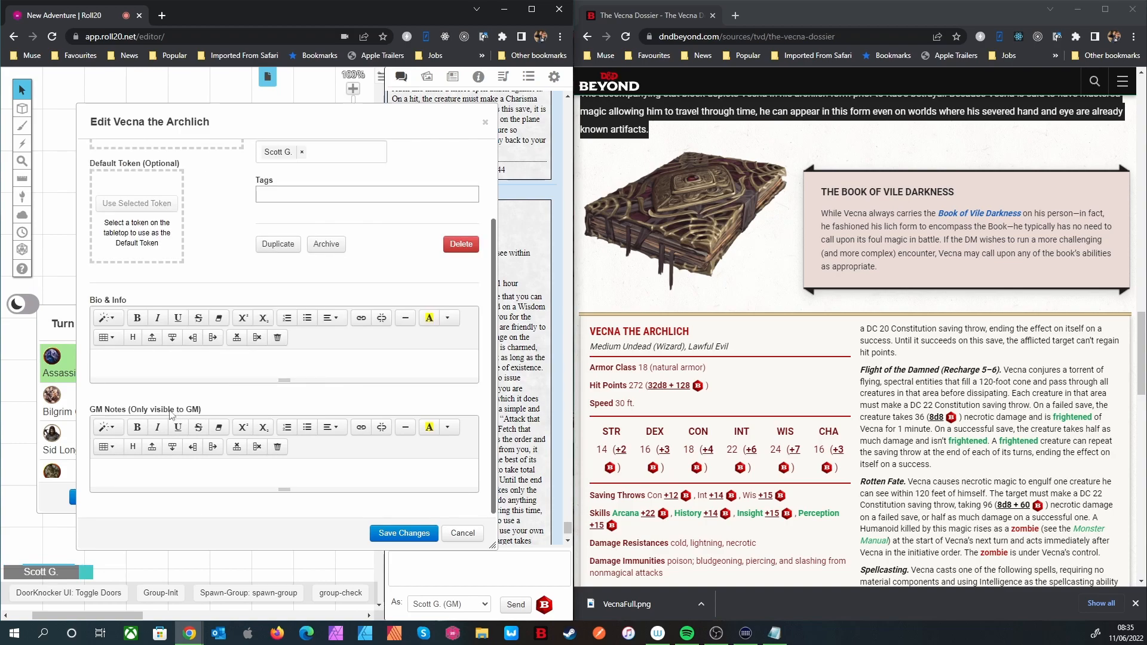
key("ctrl+v")
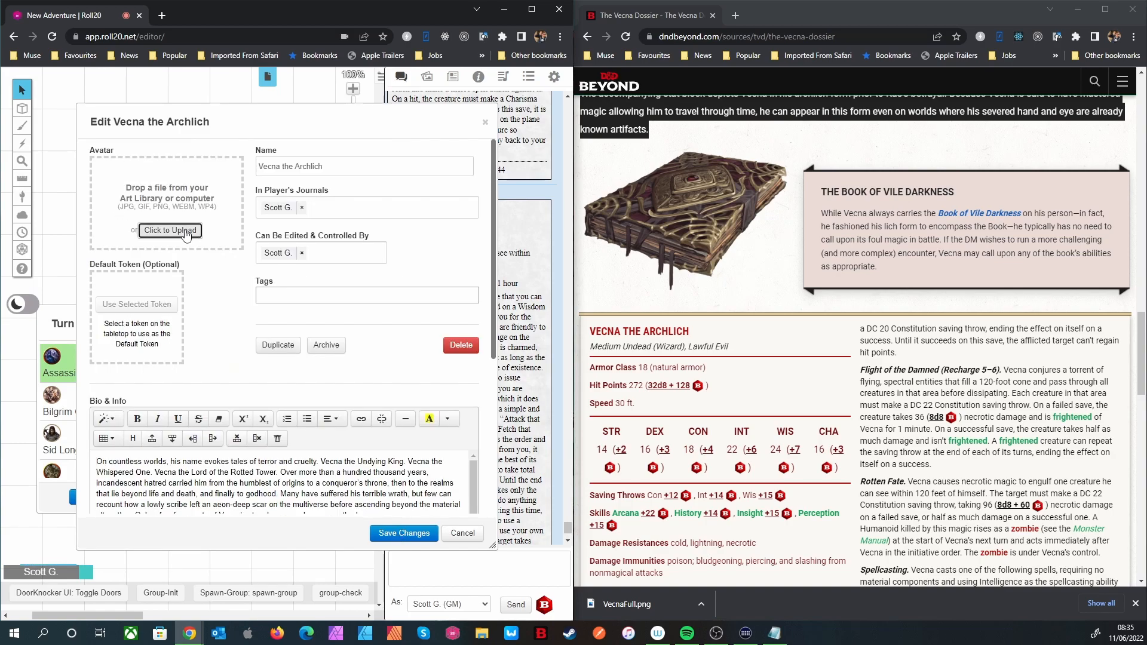
Step: Upload VecnaFull.png from Downloads as the character's avatar and save the character changes
left_click(184, 232)
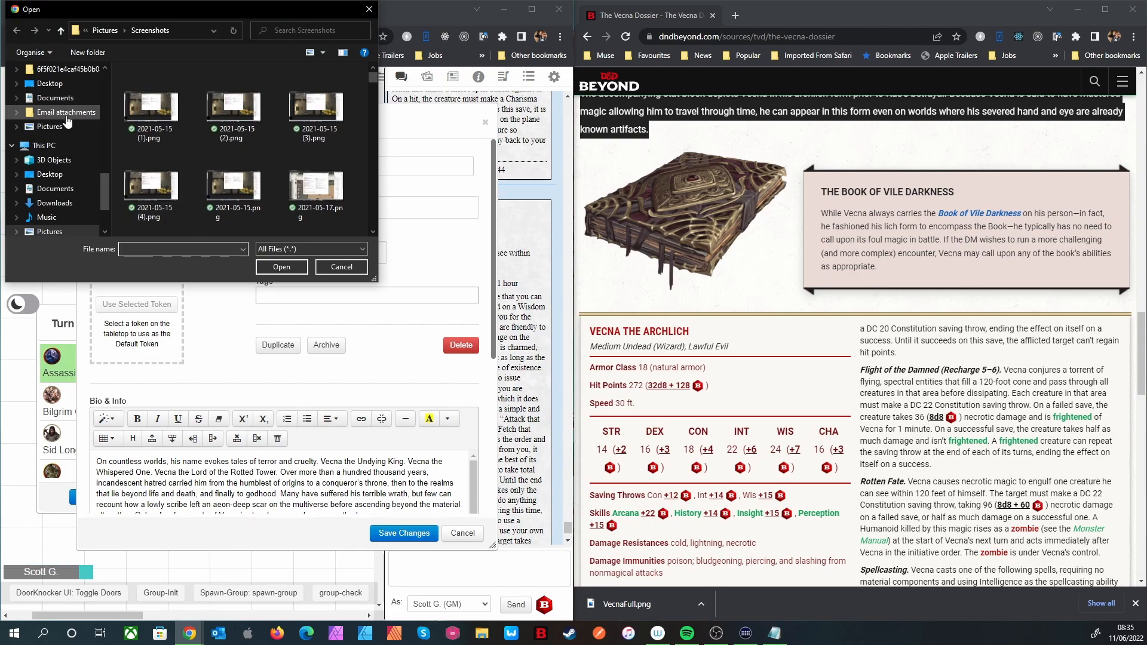
left_click(83, 206)
left_click(167, 104)
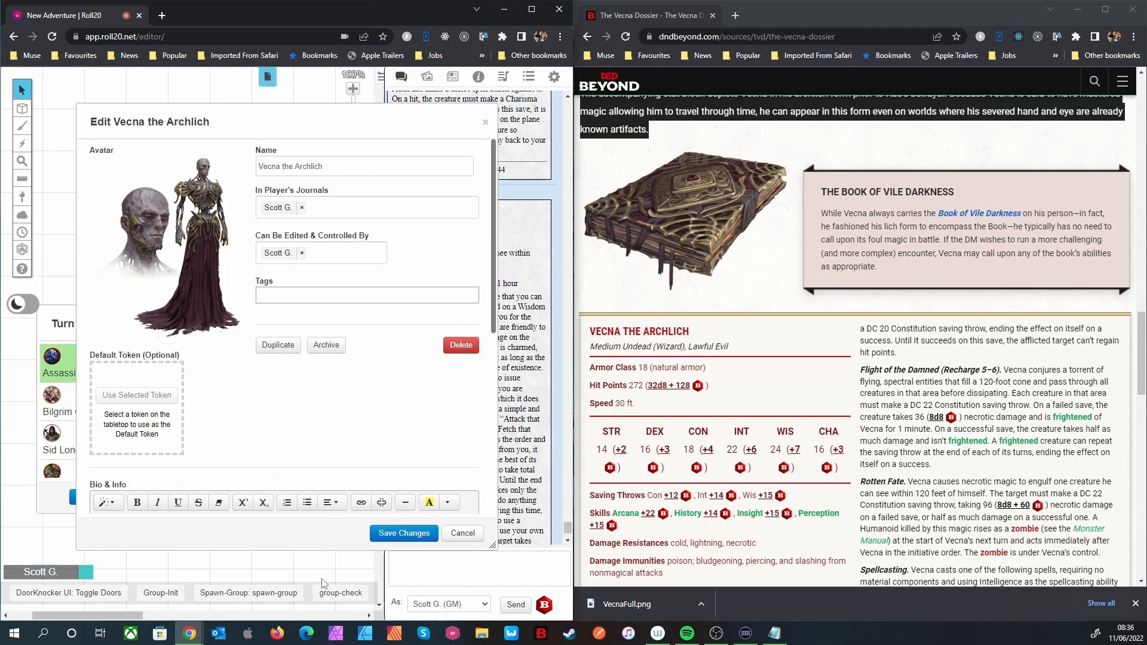
left_click(389, 534)
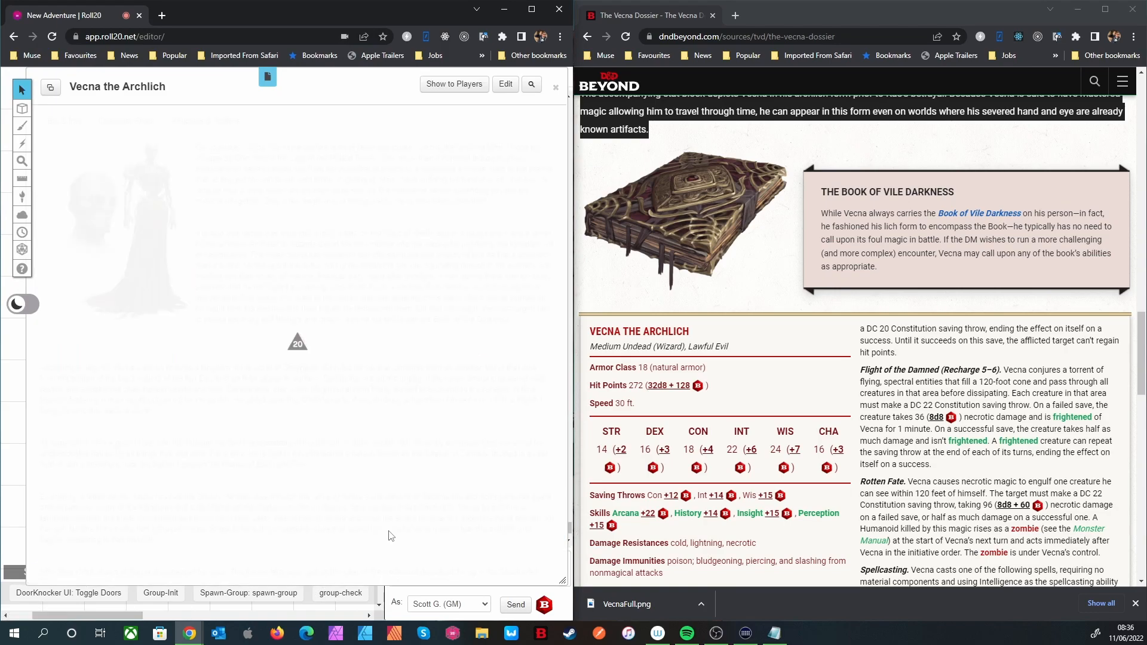
Step: Search the web for "token stamp" in a new browser tab and open RollAdvantage's Token Stamp 2
left_click(162, 13)
type("token stamp")
key("Return")
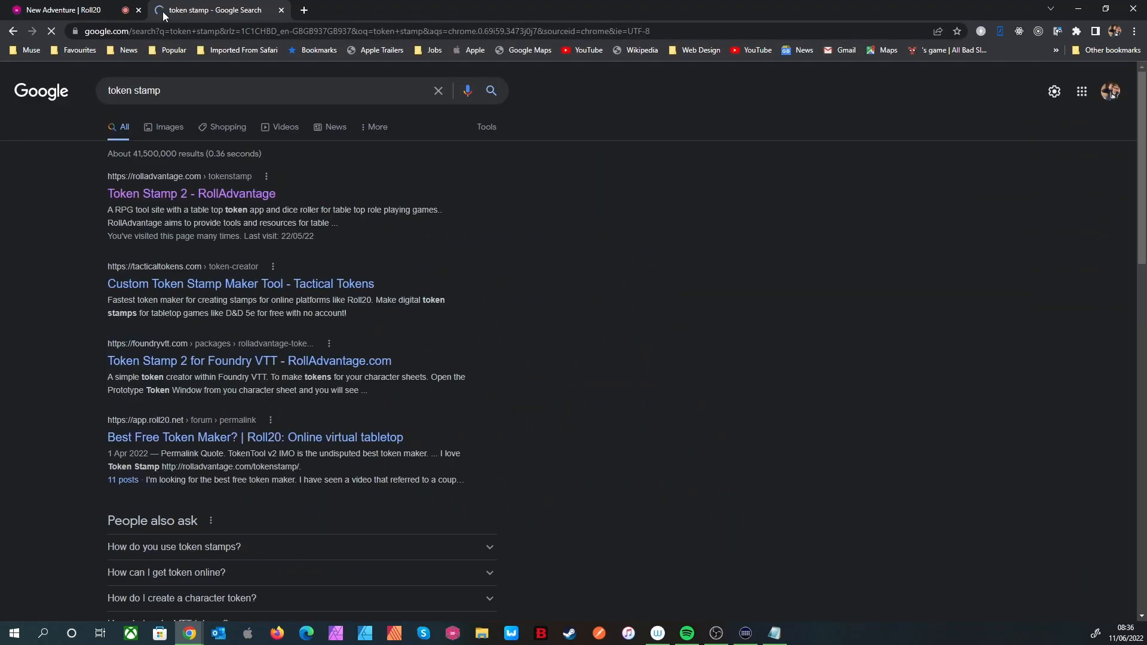
left_click(212, 192)
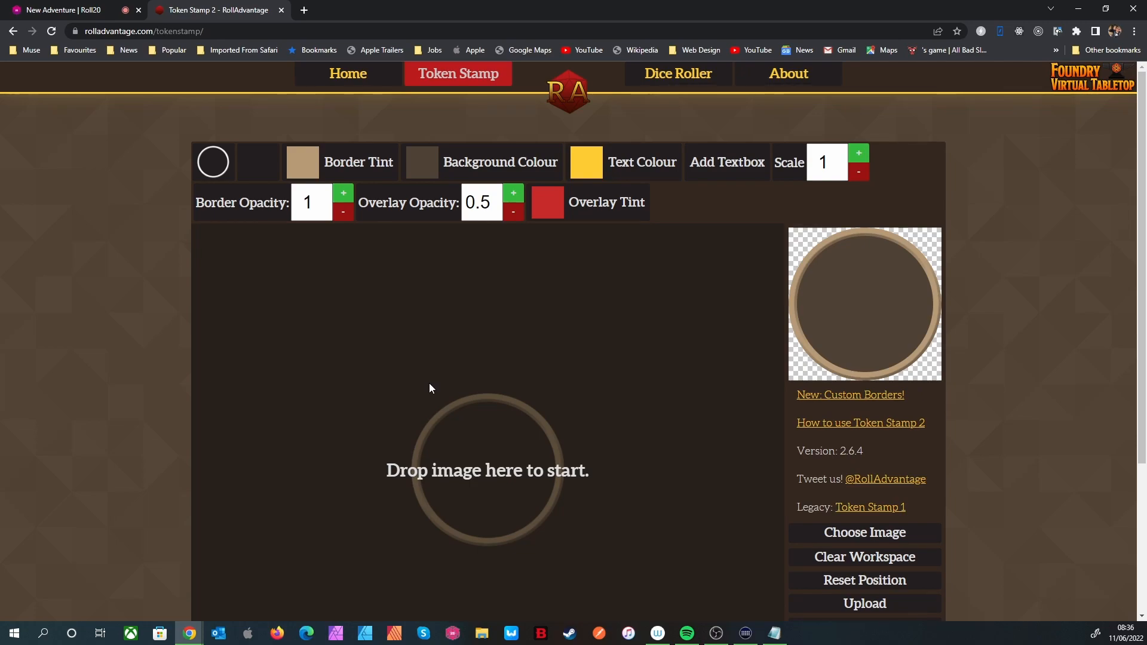
Step: Load VecnaFull.png from Downloads into the Token Stamp workspace
left_click(845, 537)
left_click(156, 103)
left_click(283, 269)
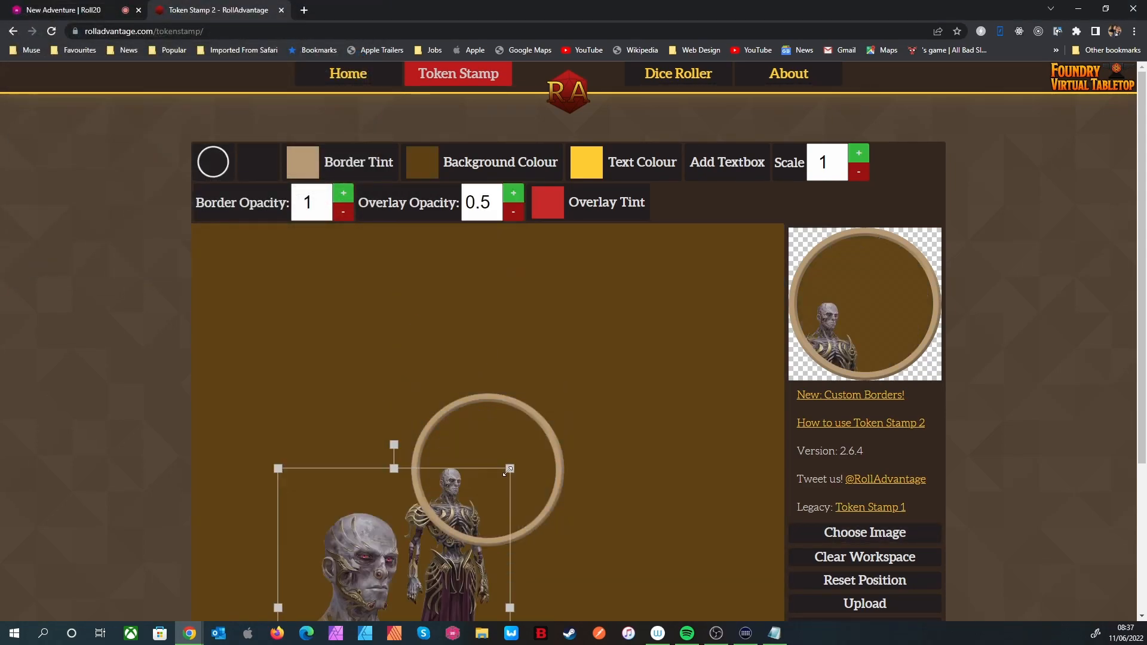
Step: Enlarge and position the artwork so the standing figure's head and shoulders fill the token ring, and download the token
left_click_drag(509, 467, 729, 213)
left_click_drag(597, 349, 526, 557)
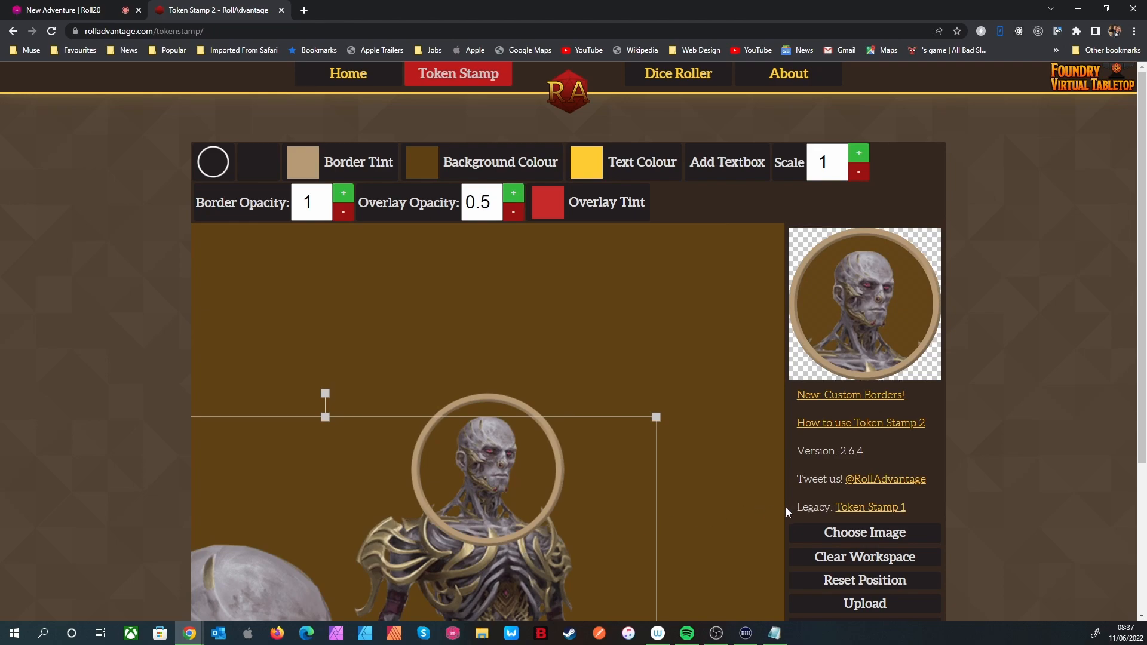
scroll(819, 573, "down", 2)
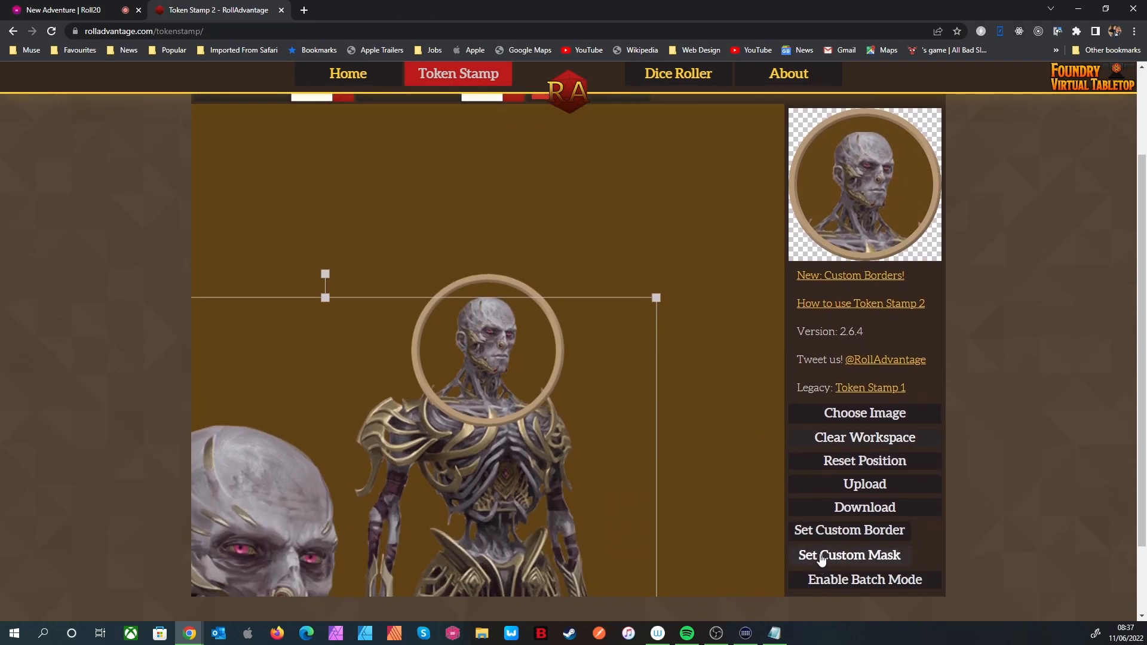
left_click(835, 509)
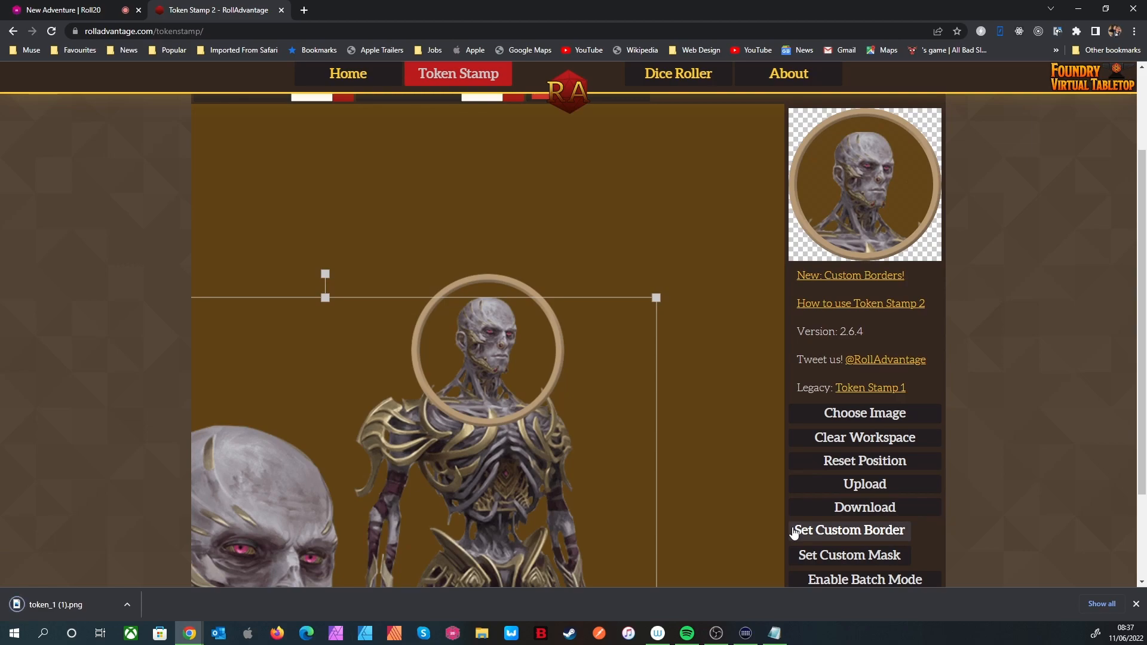
Step: Switch back to Roll20, close the Vecna sheet and open the Start map page
left_click(98, 11)
left_click(555, 82)
left_click(841, 71)
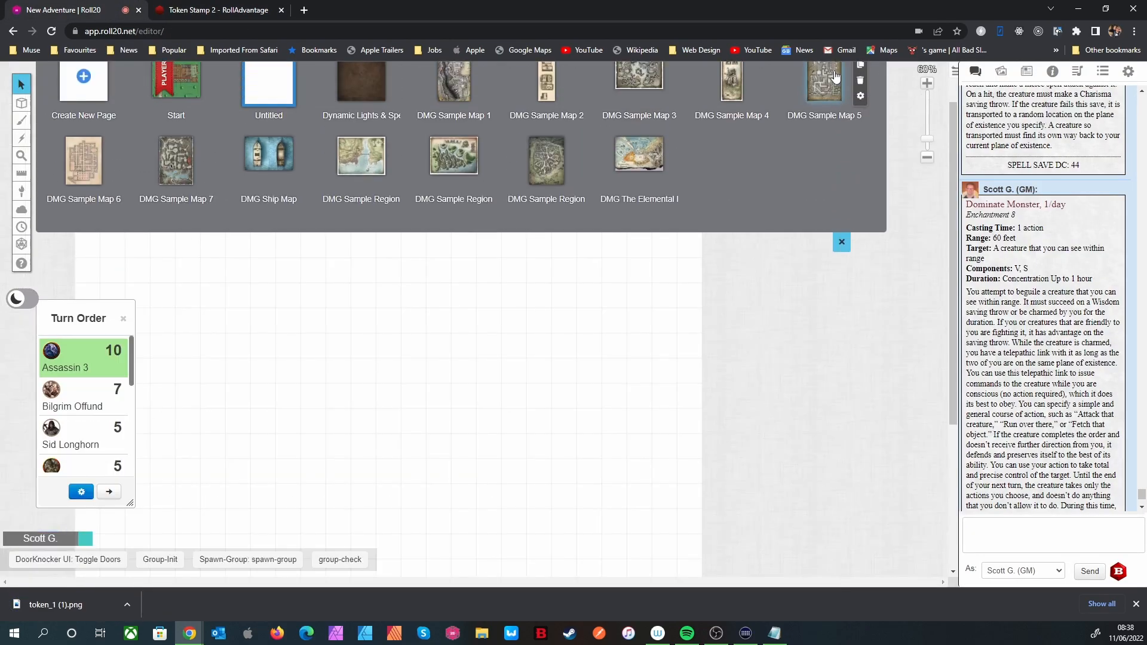
left_click(197, 106)
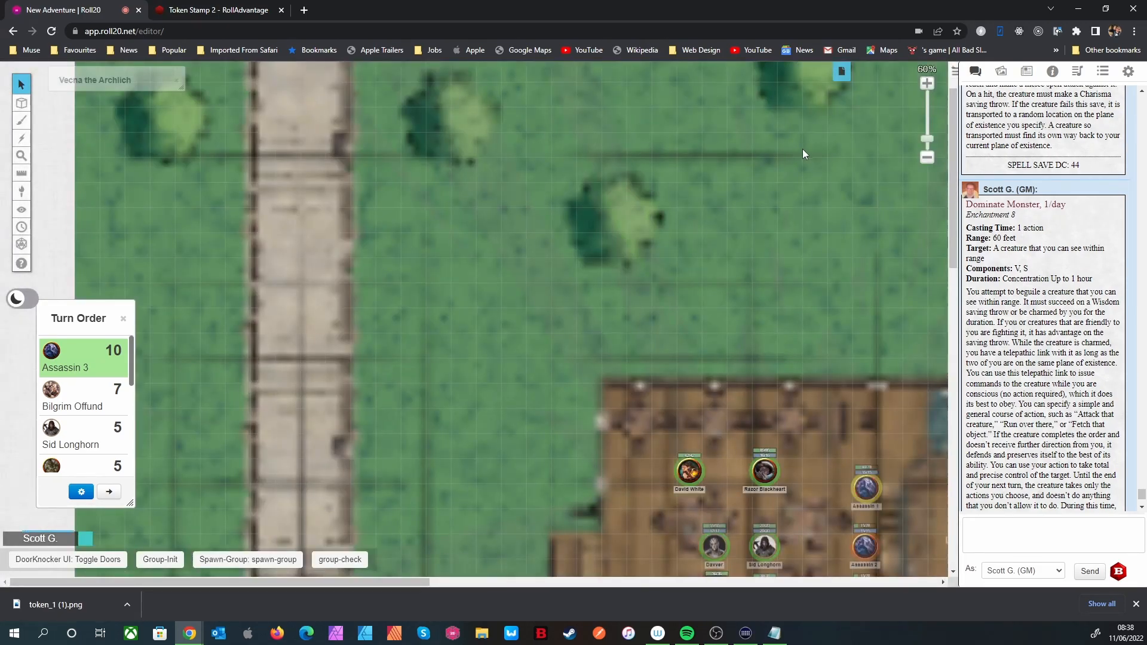
Step: Place the downloaded Vecna token from File Explorer on the map, shrink it to character size and move it above the tavern building
key("super+e")
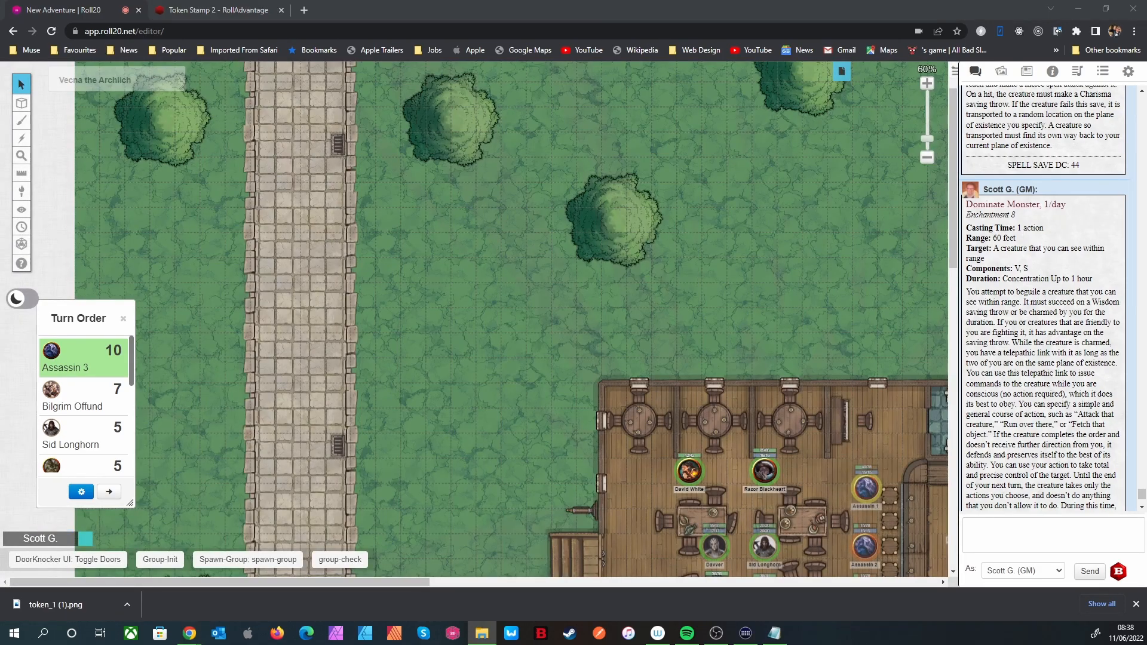
left_click_drag(912, 314, 468, 331)
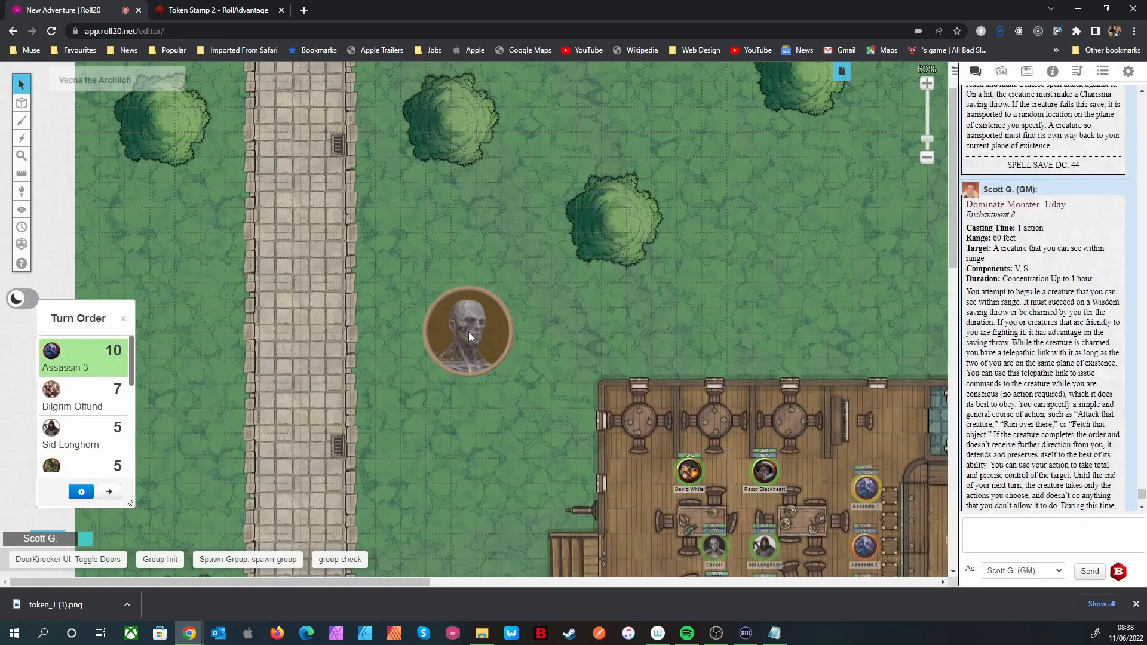
left_click_drag(513, 378, 742, 295)
left_click(440, 298)
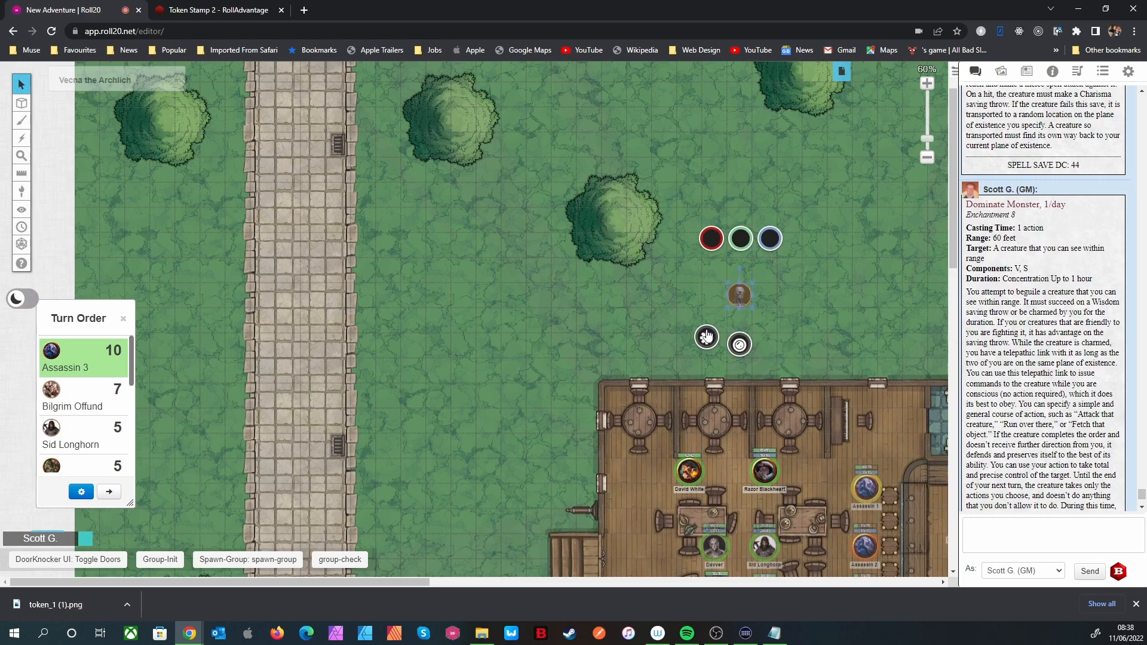
Step: Set the new token to represent the character Vecna the Archlich and enable its nameplate
left_click(706, 336)
left_click(485, 220)
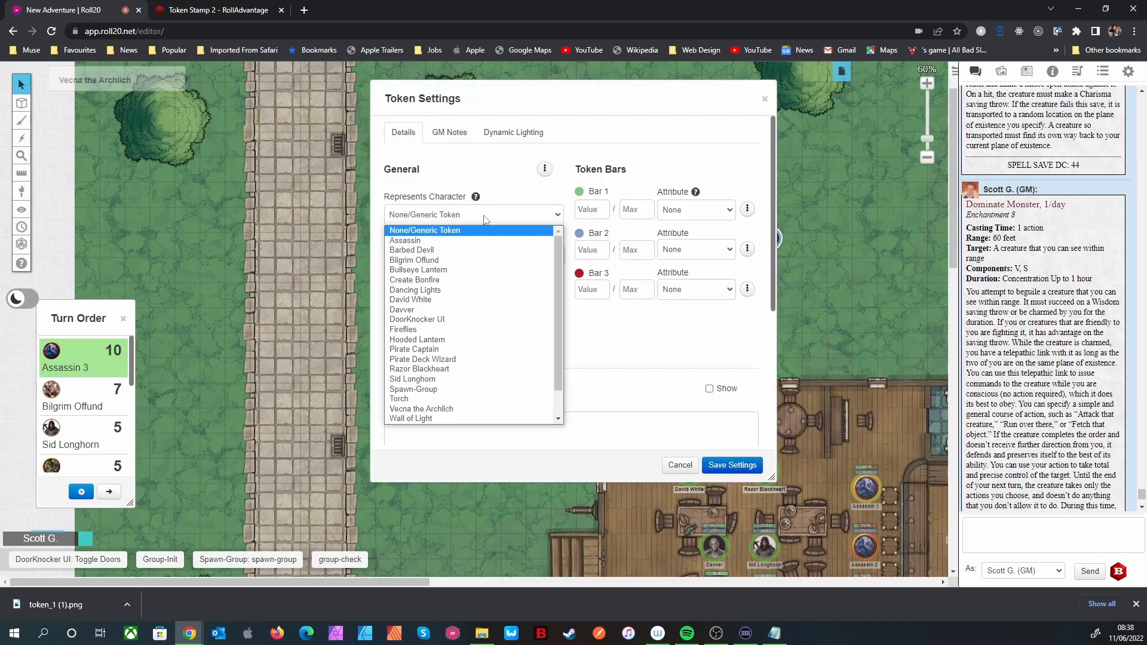
key("v")
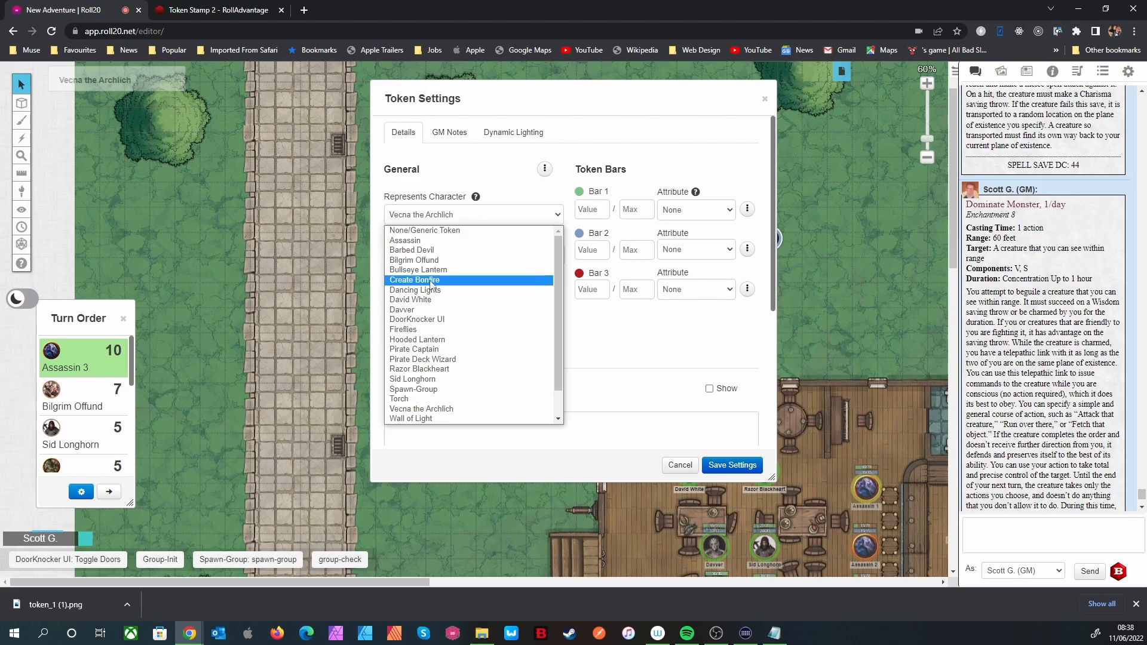
left_click(472, 408)
left_click(514, 255)
Step: Enable Vision and Night Vision in the token's dynamic lighting settings, with a night vision distance of 60 ft
left_click(531, 135)
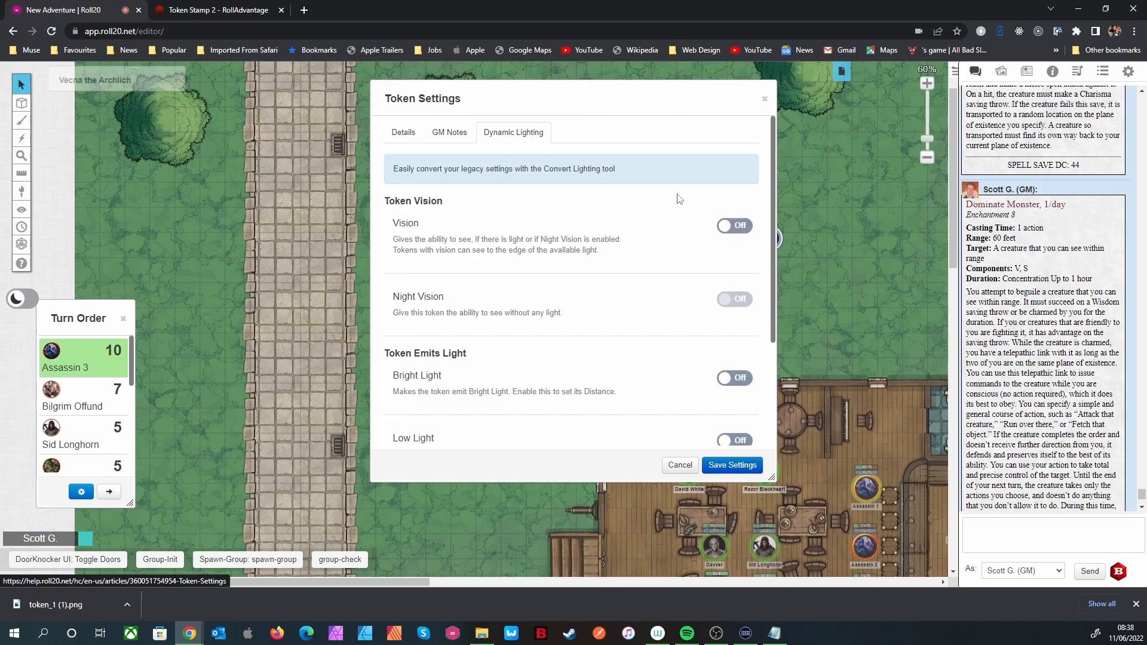
left_click(739, 232)
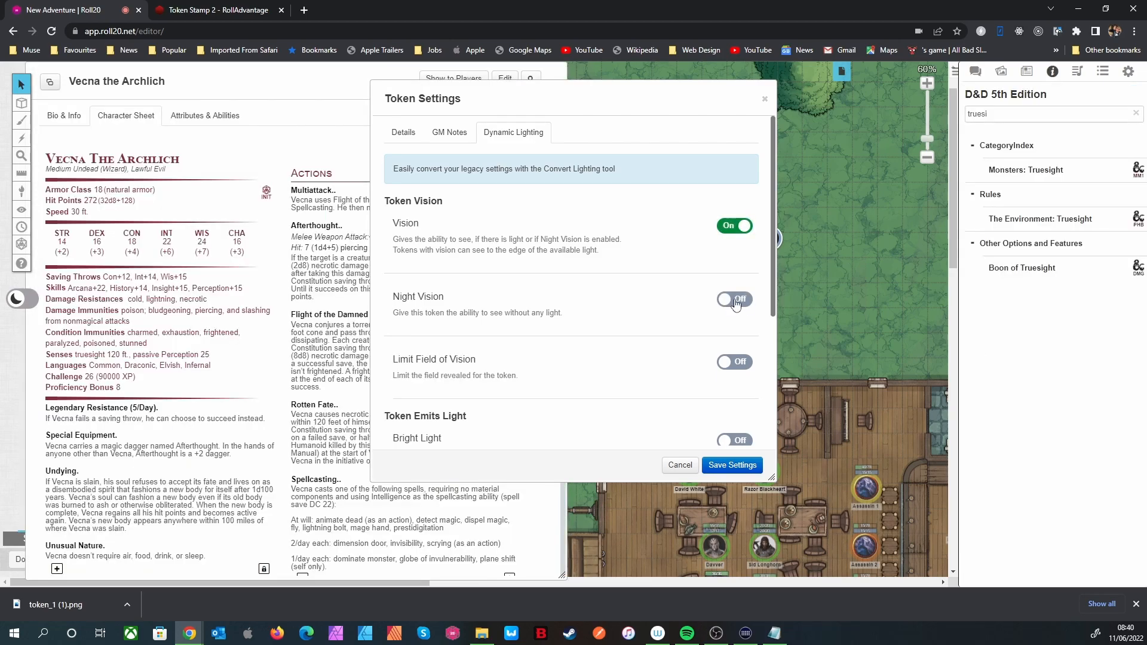
left_click(734, 299)
double_click(702, 332)
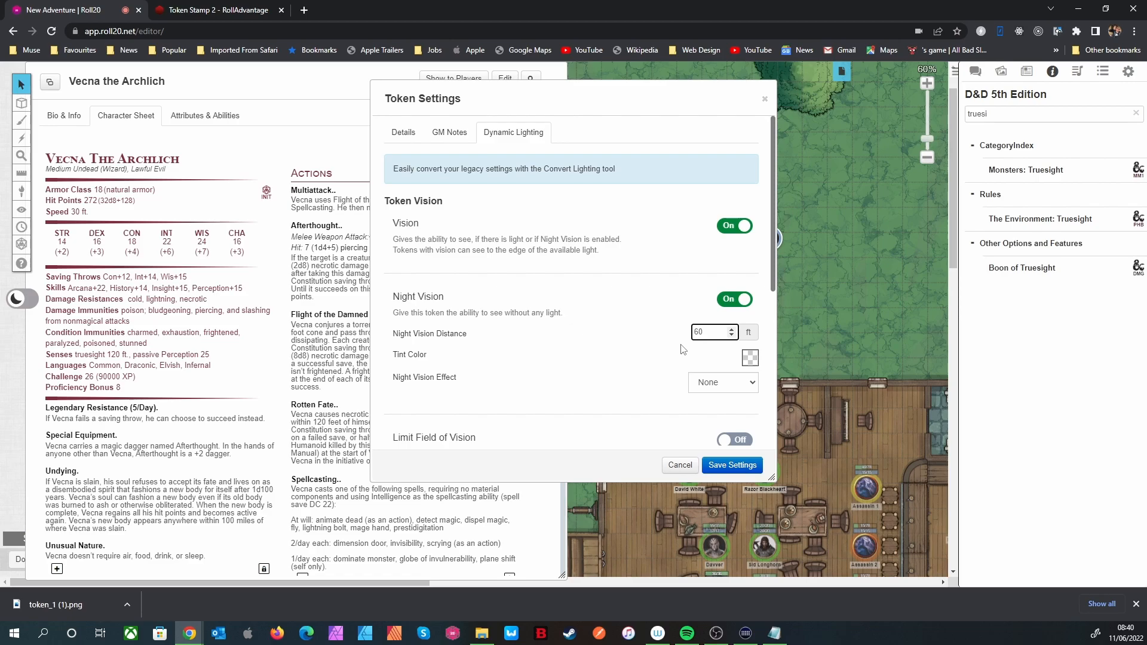
Step: Set the token's night vision effect to Dimming, with dimming starting at 30 ft
left_click(708, 386)
left_click(697, 417)
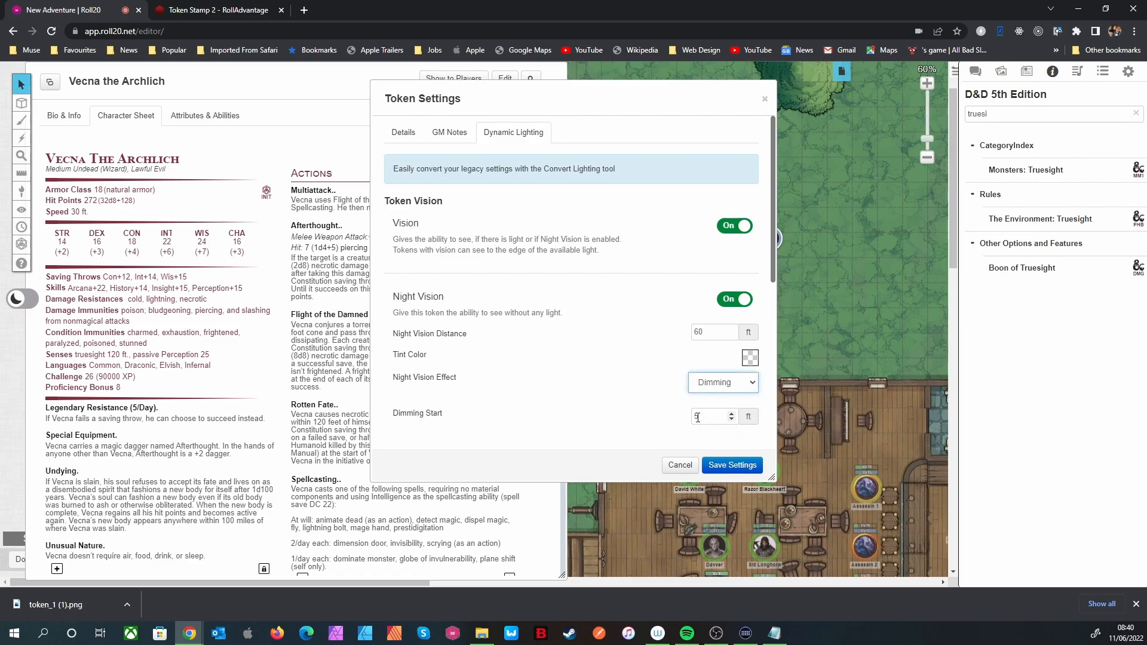
double_click(698, 416)
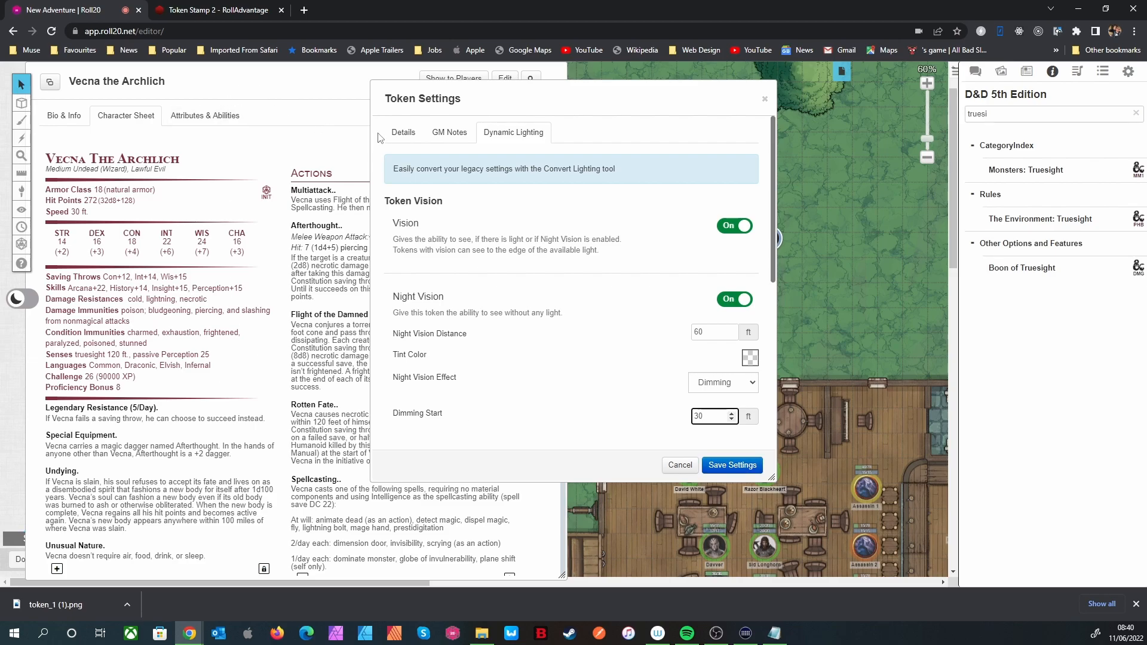
Step: Link the token's Bar 1 to the hp attribute and set its current value to 272
left_click(404, 135)
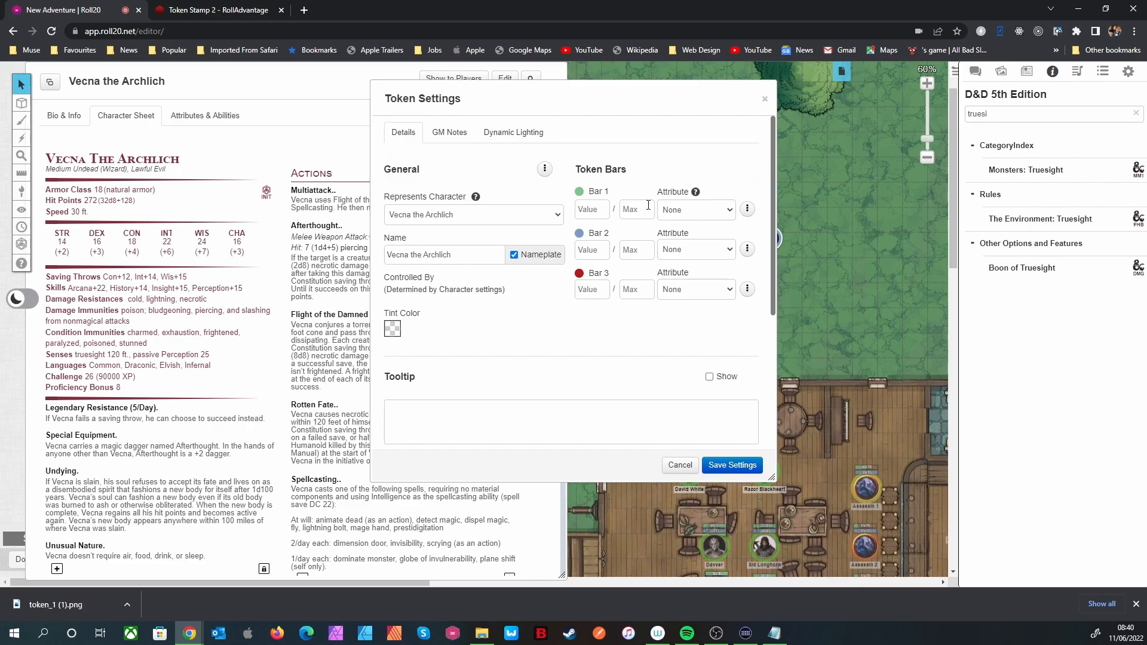
left_click(679, 212)
type("hp")
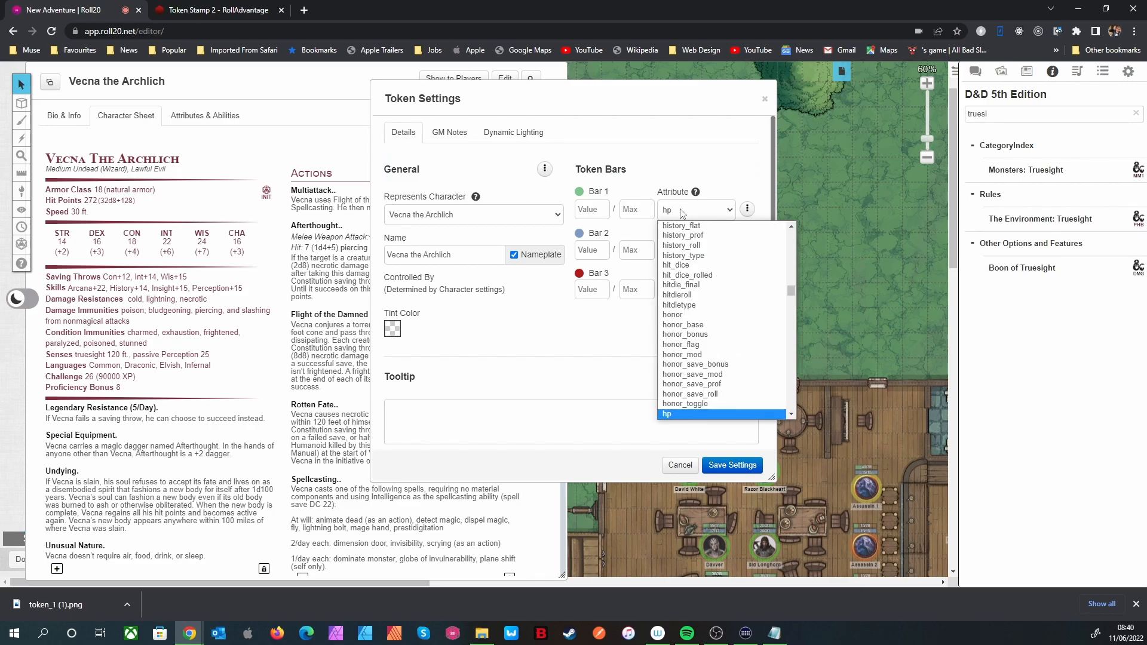
key("Return")
left_click(589, 211)
type("27")
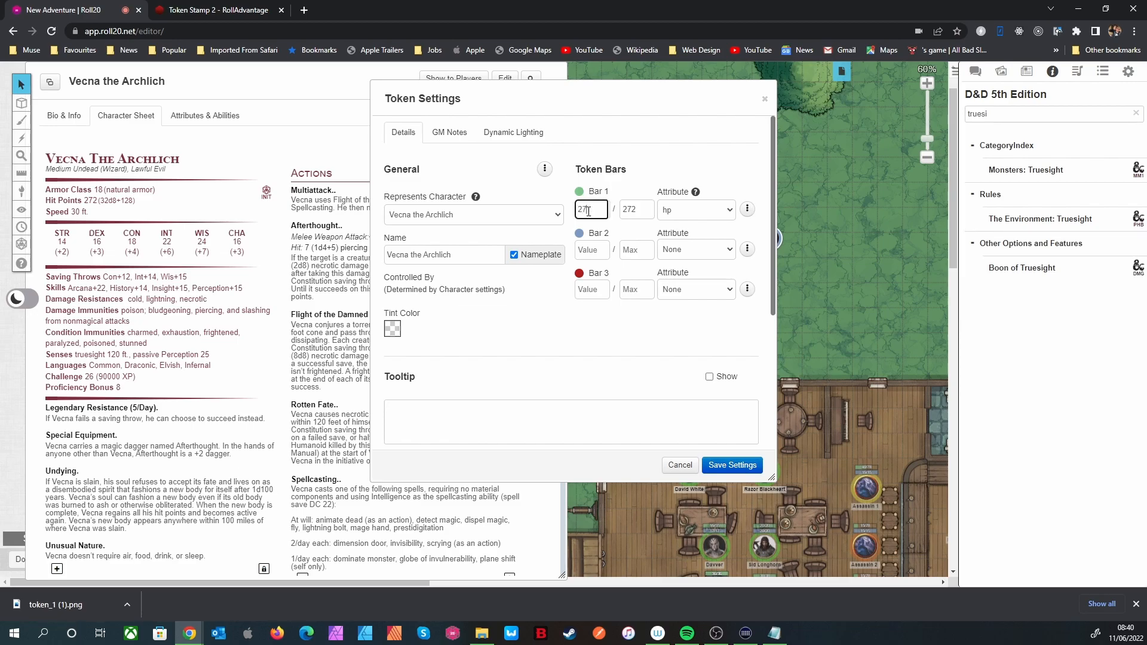
type("2")
Step: Link the token's Bar 2 to the npc_ac attribute, set its maximum to 18 and save the token settings
left_click(685, 254)
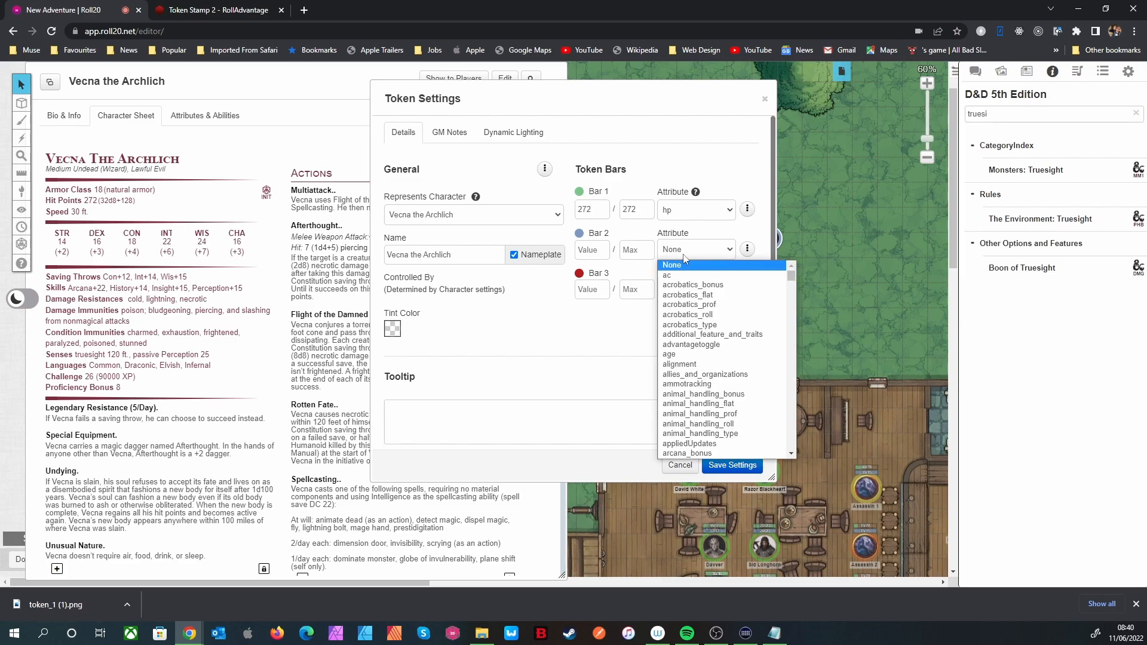
type("npc_ac")
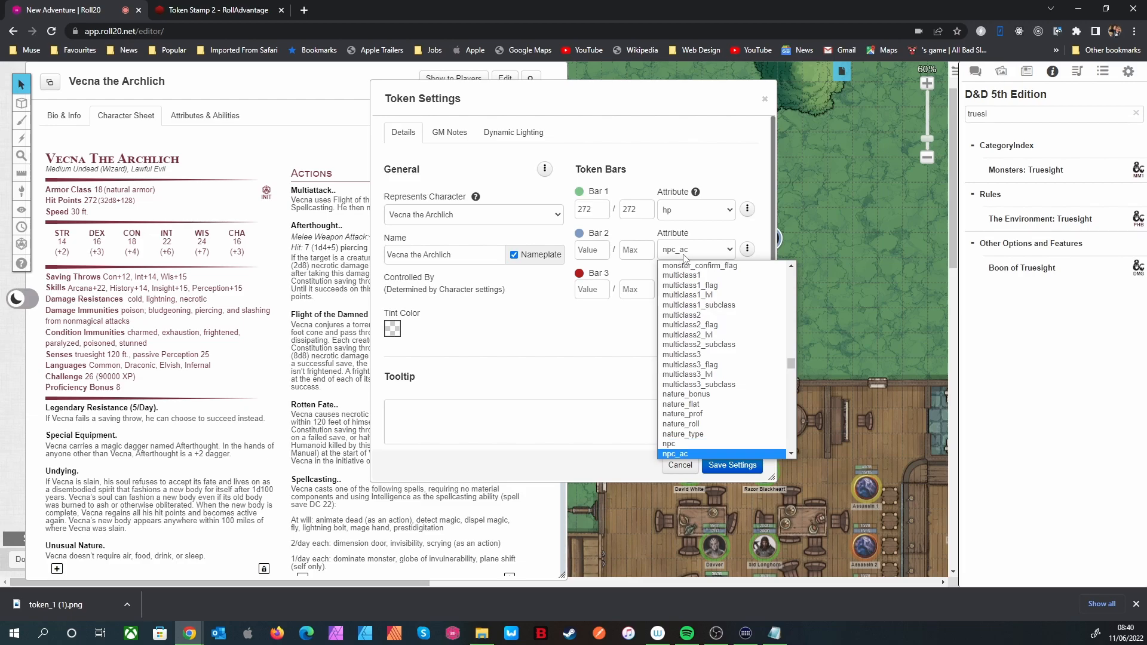
key("Return")
left_click(631, 240)
type("18")
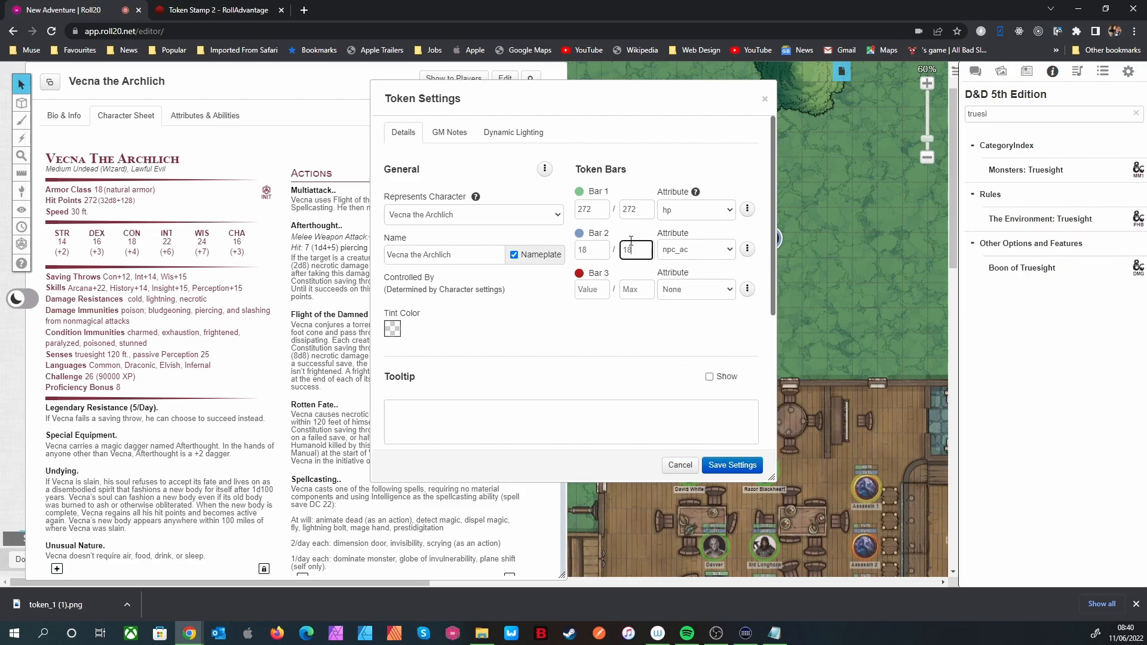
left_click(735, 465)
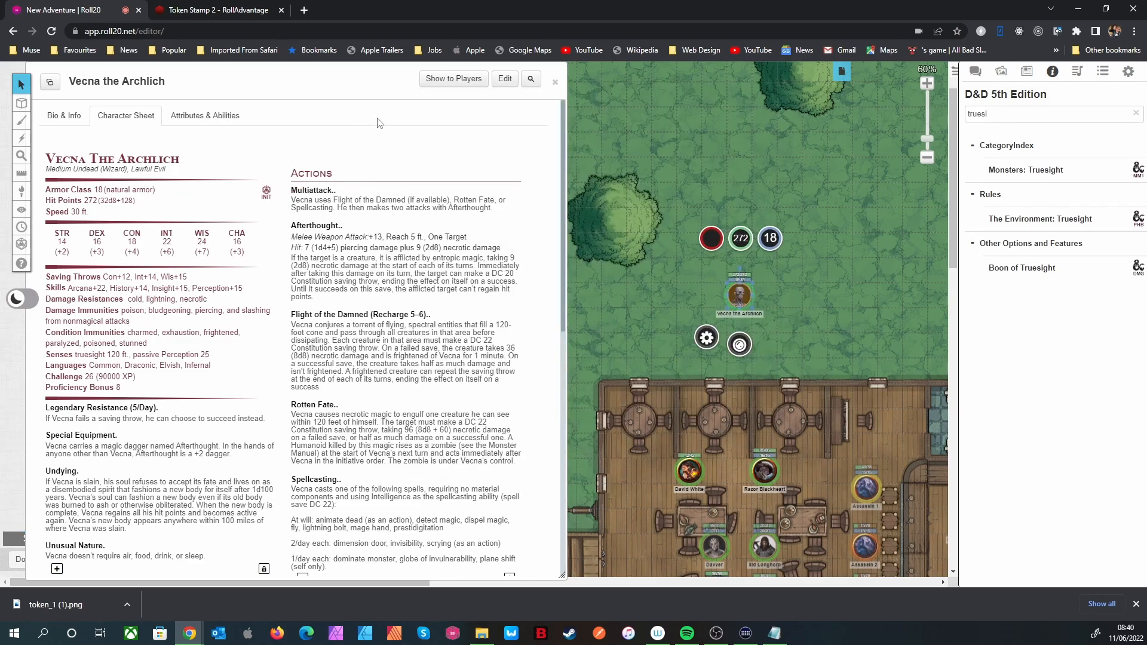
Step: Assign the selected token as Vecna the Archlich's default token, save the changes and close the character sheet
left_click(507, 83)
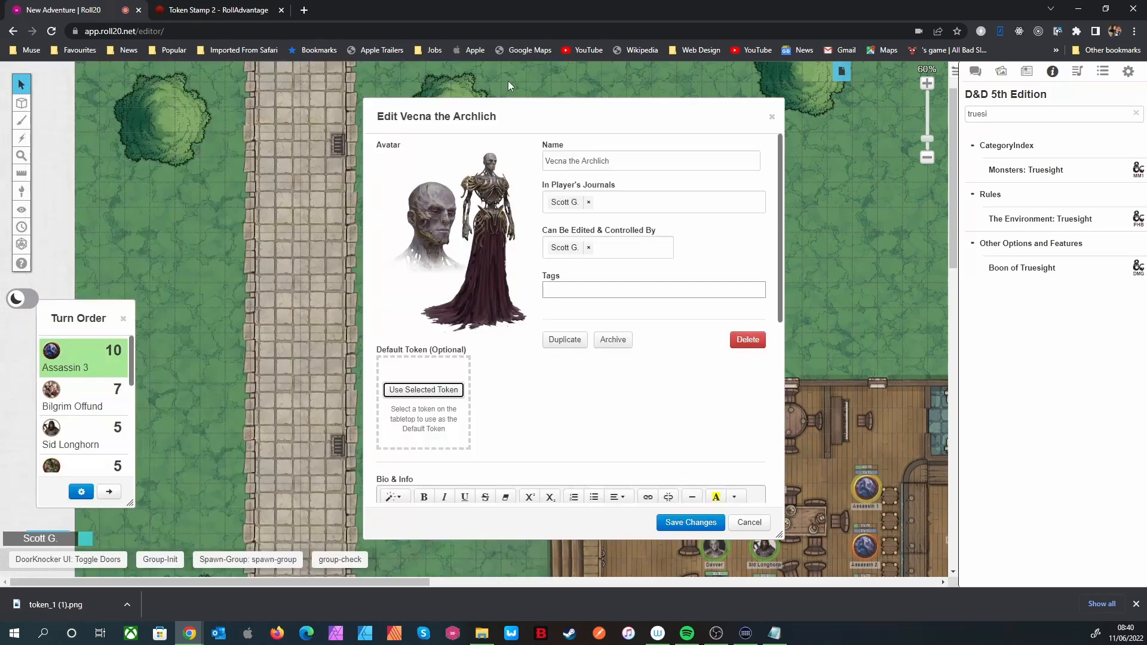
left_click(440, 391)
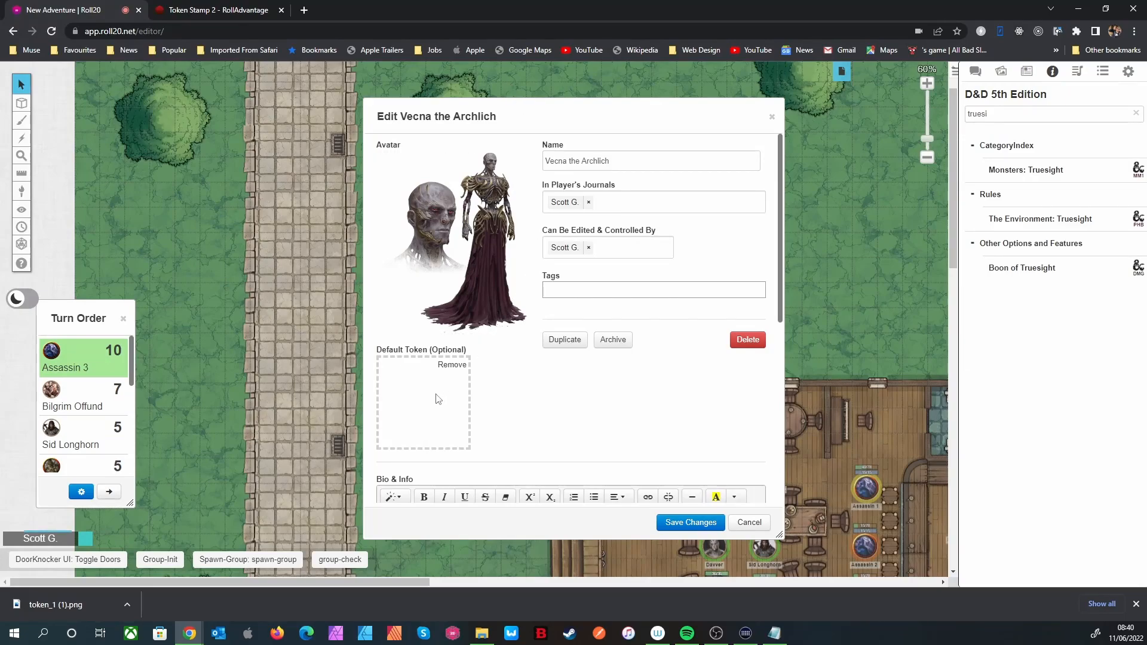
left_click(679, 526)
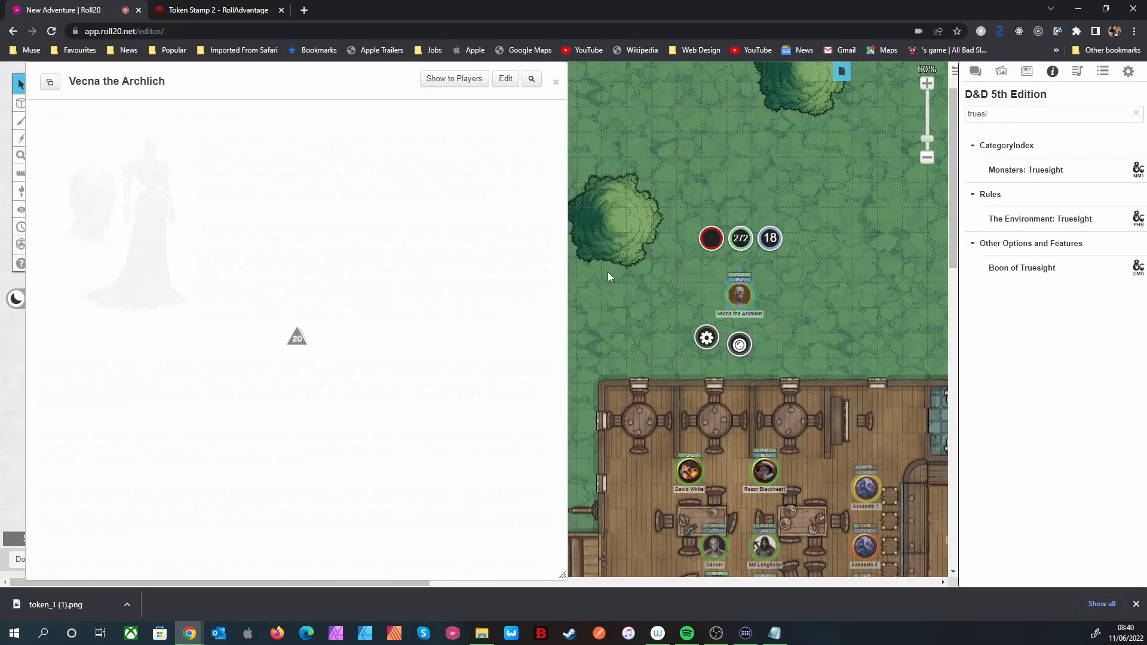
left_click(555, 82)
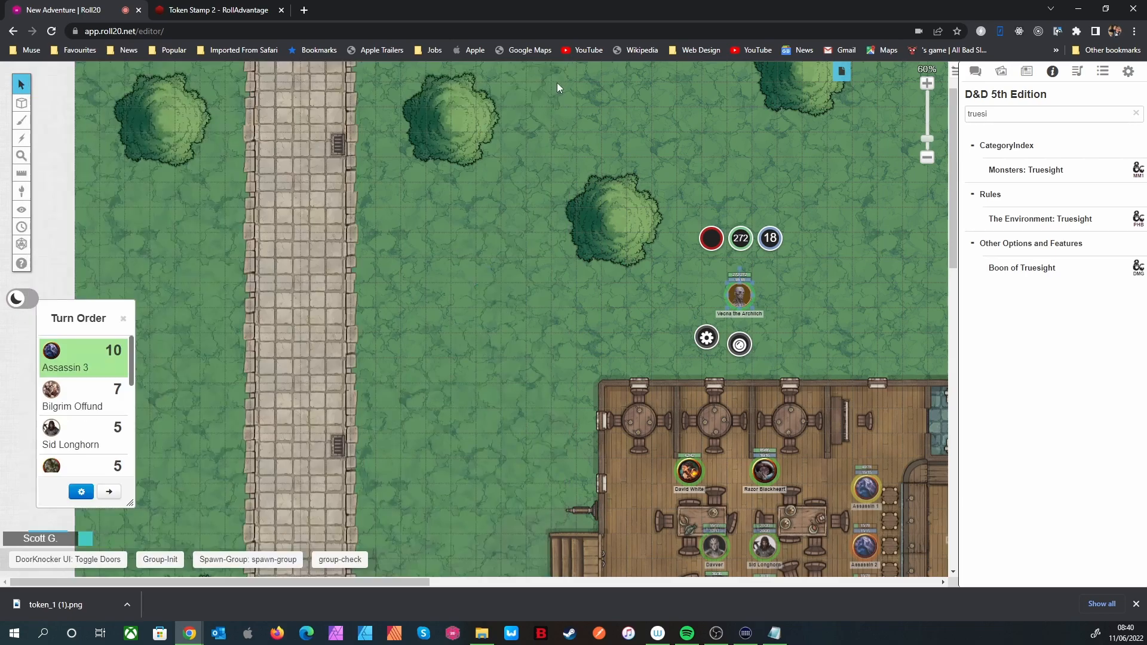
Step: Replace the map token with a fresh Vecna the Archlich token from the journal and view its image enlarged
key("Delete")
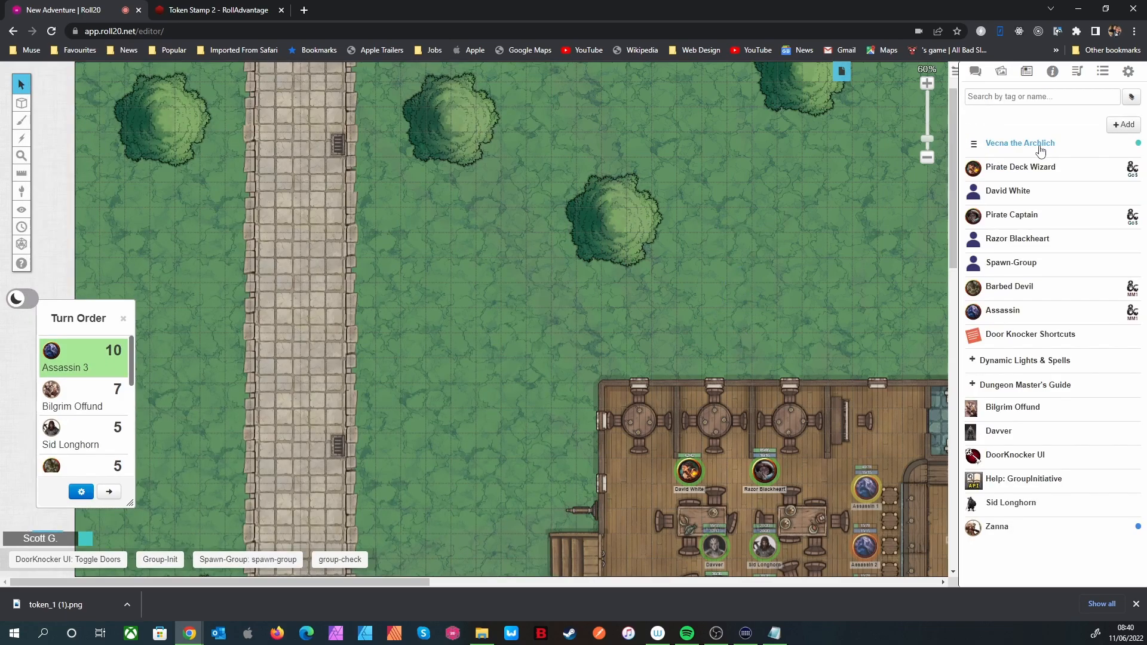
left_click_drag(1042, 146, 507, 318)
left_click(521, 323)
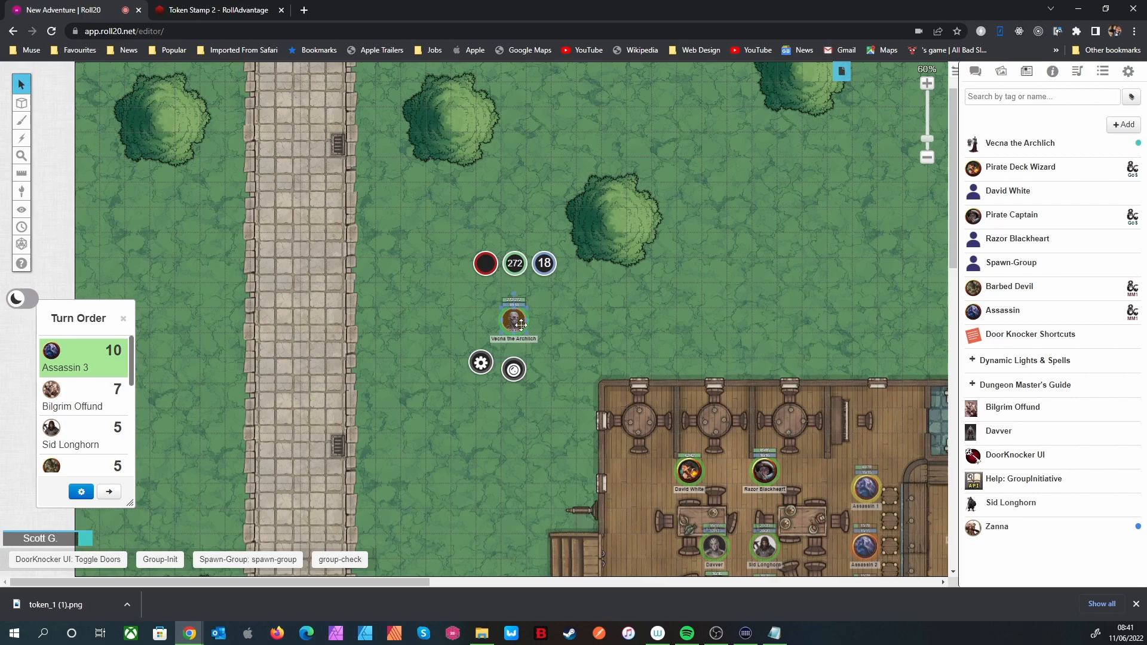
key("shift+z")
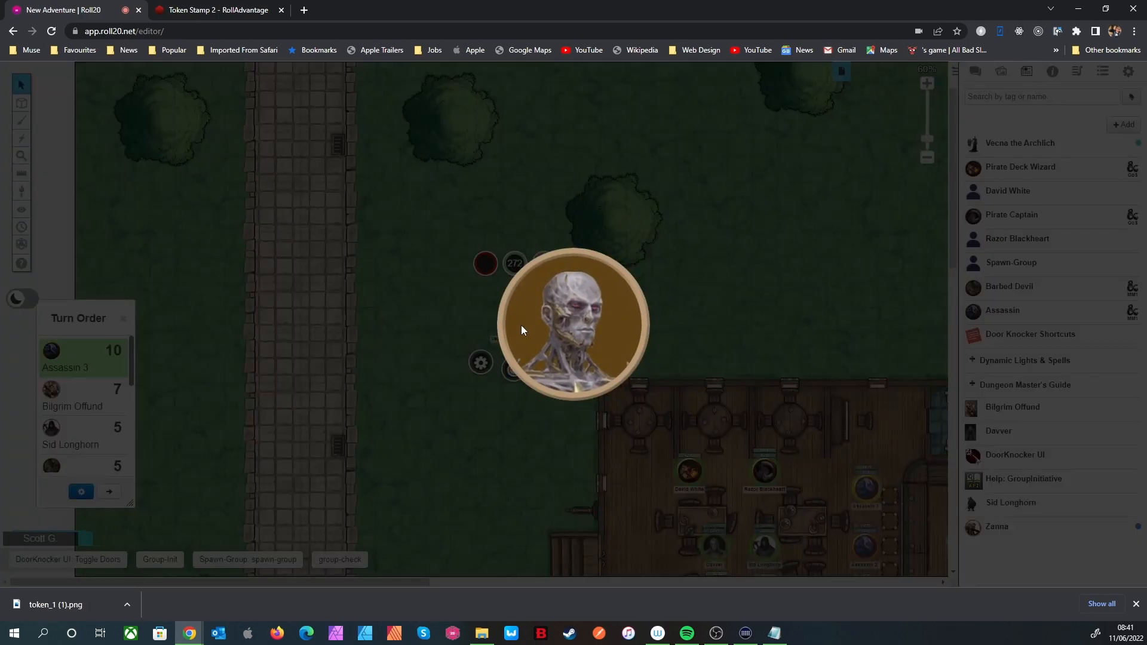
left_click(734, 256)
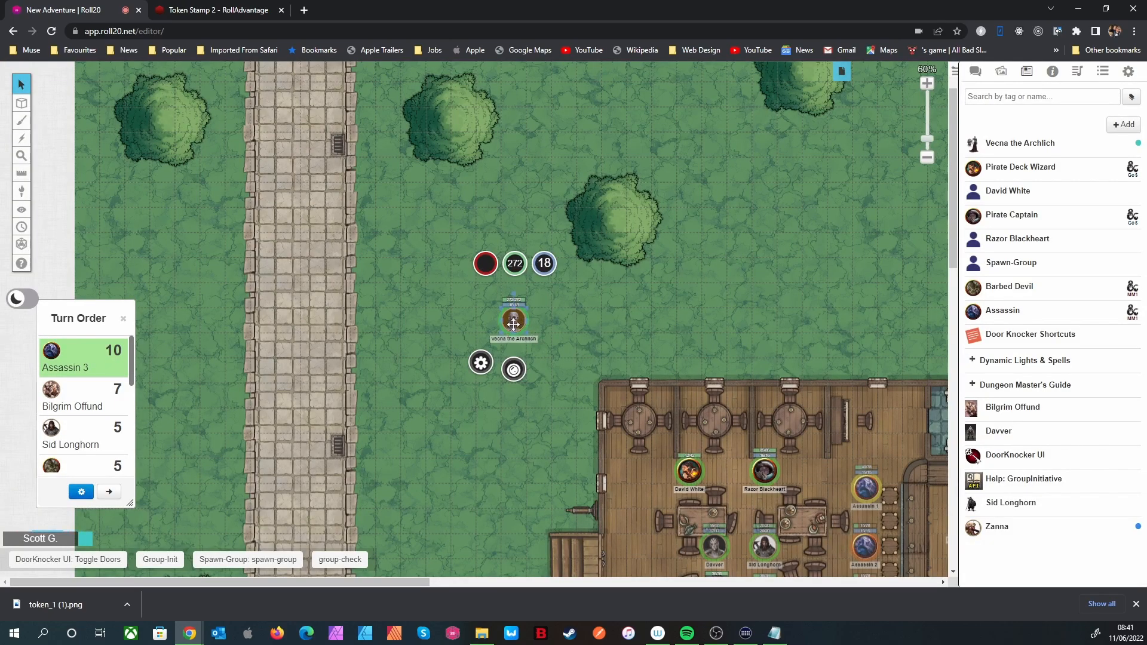
Step: Create token action buttons for the Vecna token with the !ta chat command and move the token to the tavern's entrance
left_click(974, 71)
left_click(988, 535)
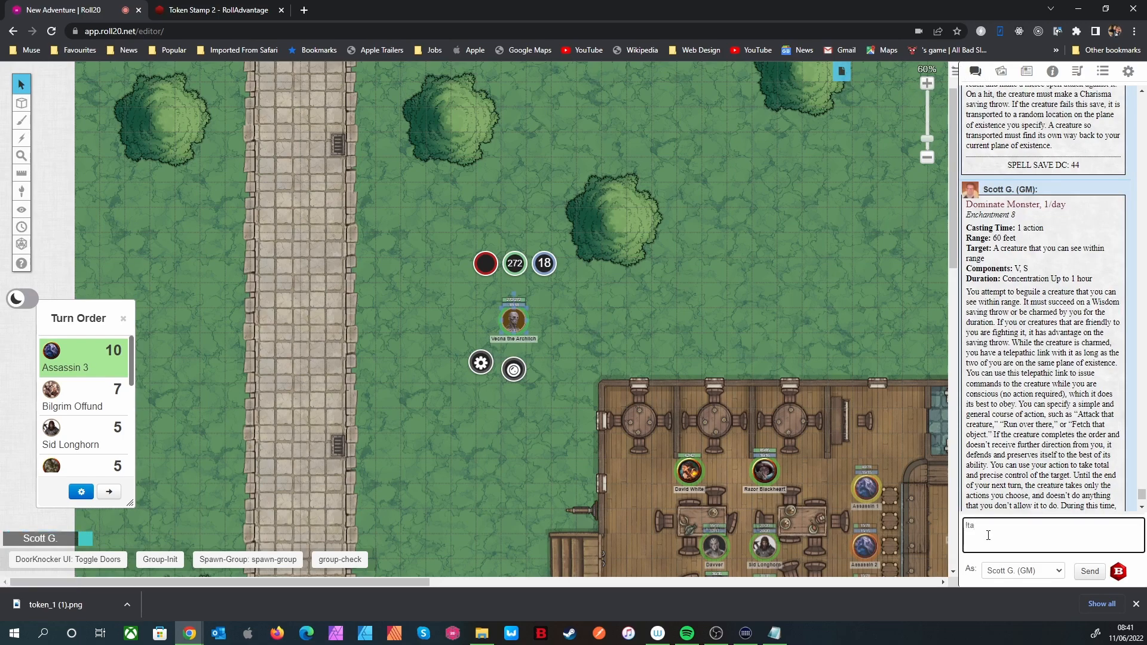
left_click(513, 323)
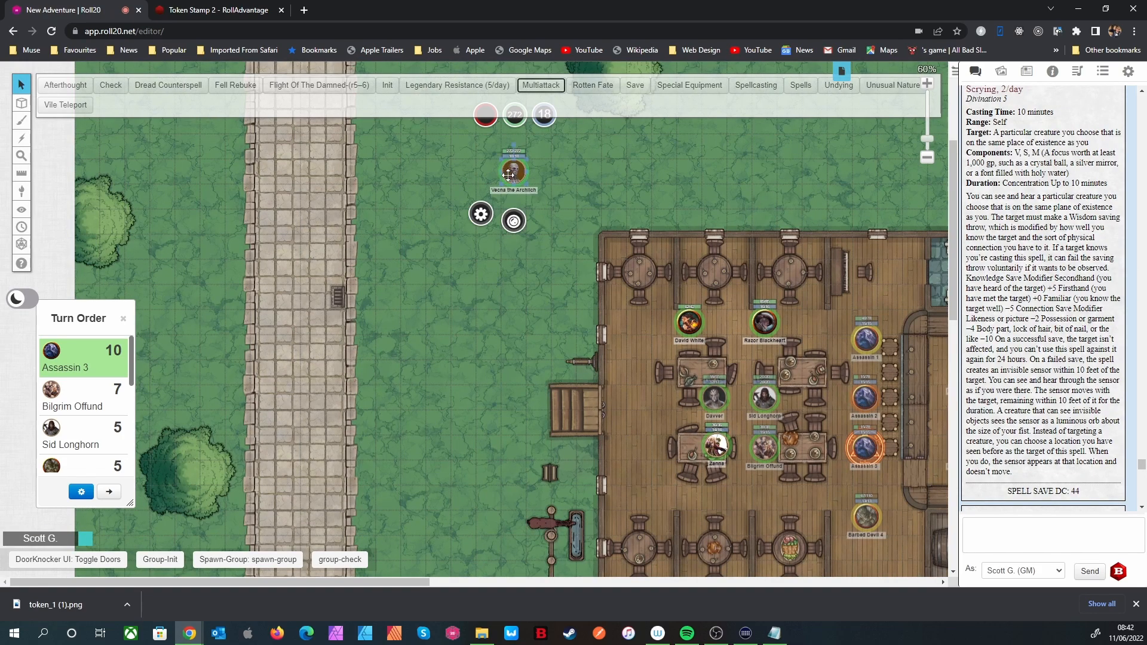
left_click_drag(511, 175, 617, 396)
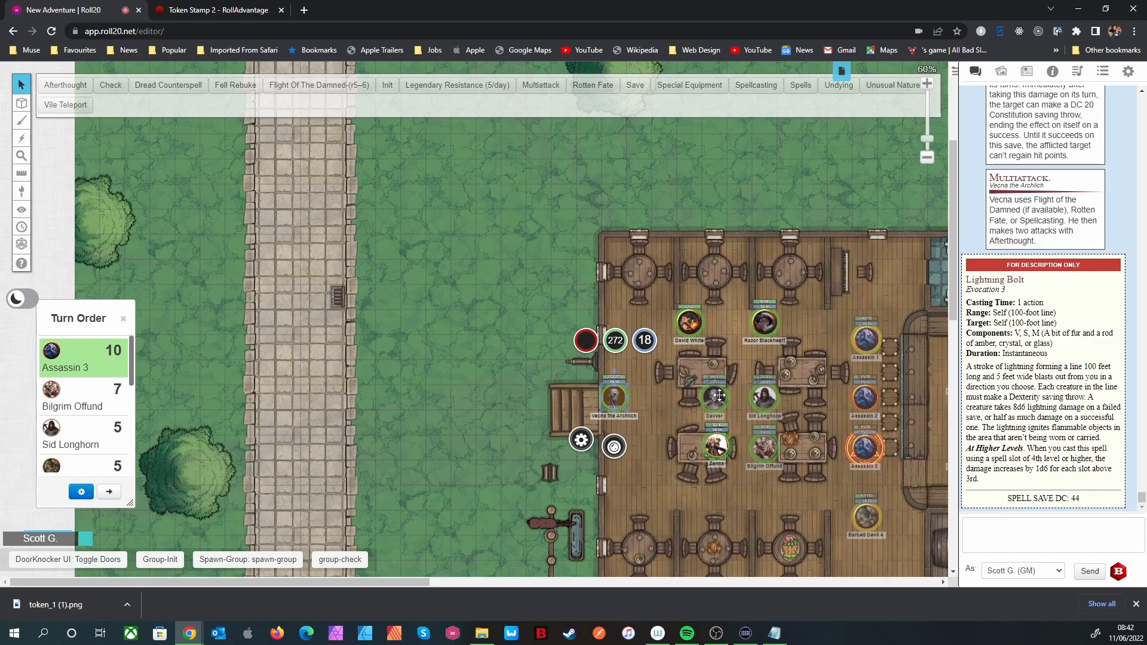
Step: Run a group Dexterity save at DC 44 for the three tokens in line with Vecna, with half damage on a save, and apply the damage
left_click(719, 395)
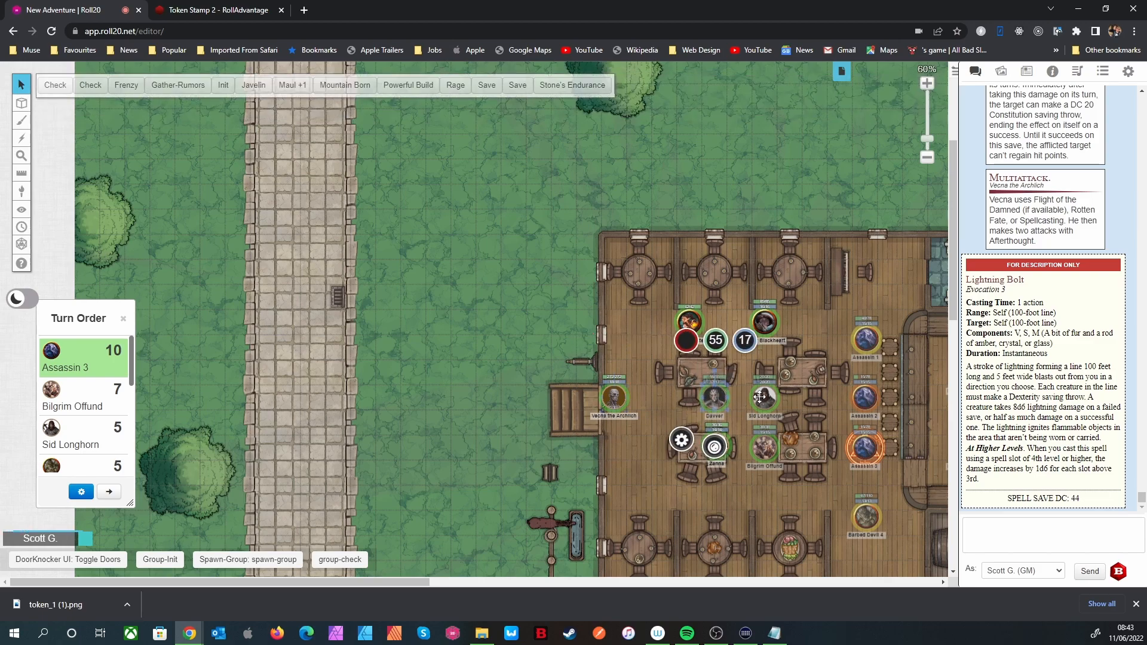
left_click(795, 403)
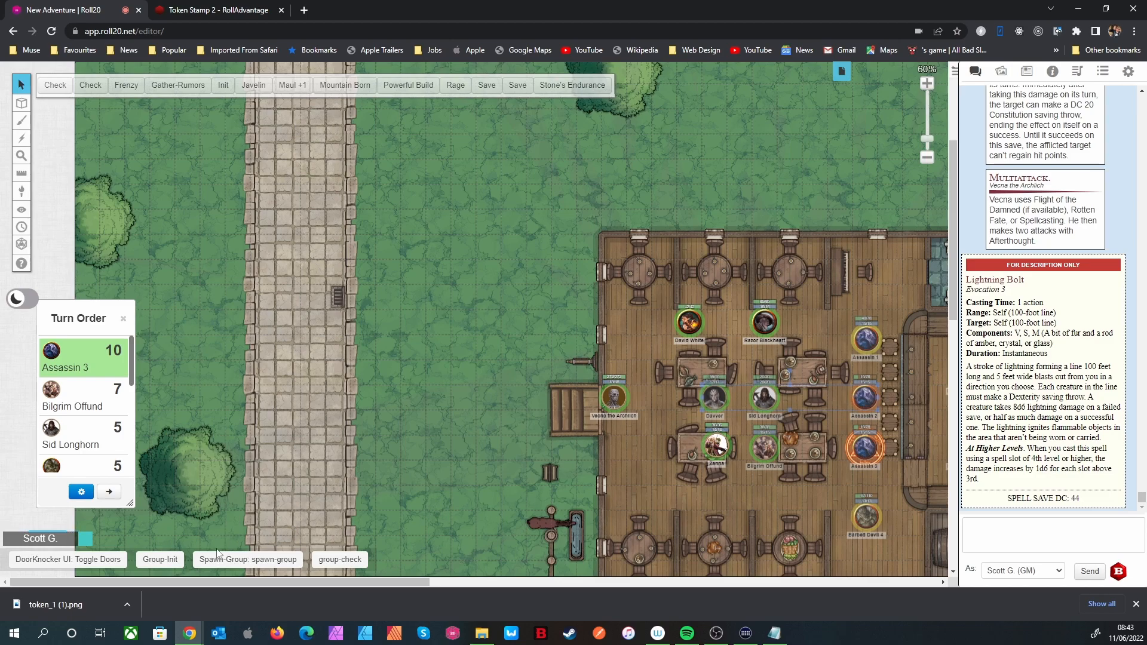
left_click(339, 560)
left_click(448, 269)
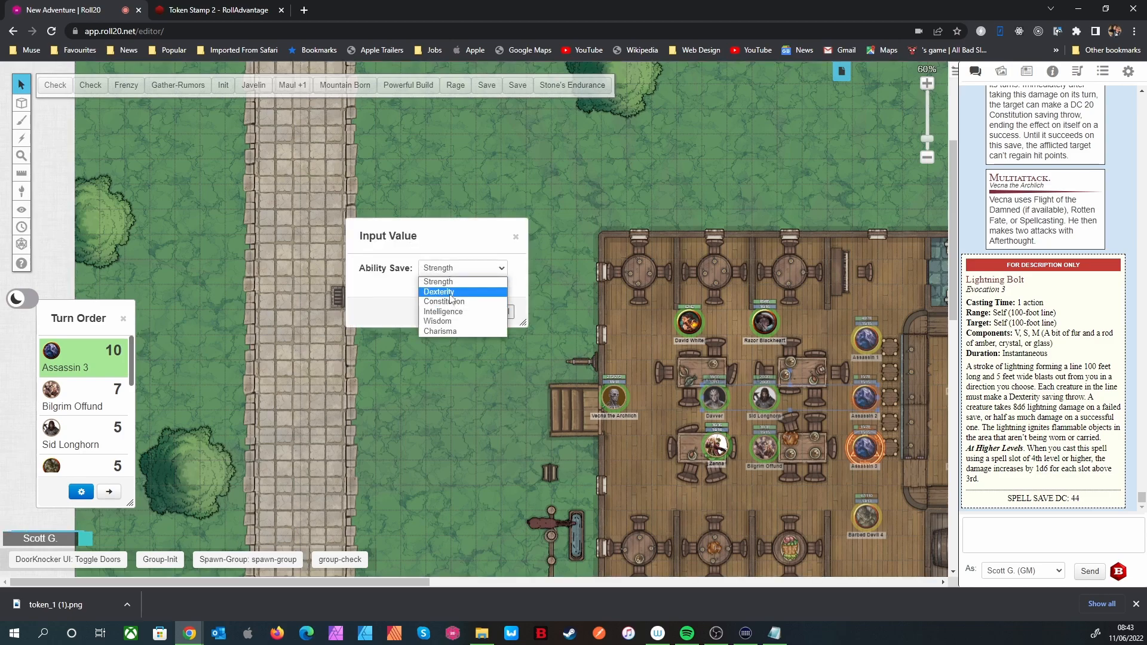
left_click(451, 293)
left_click(466, 310)
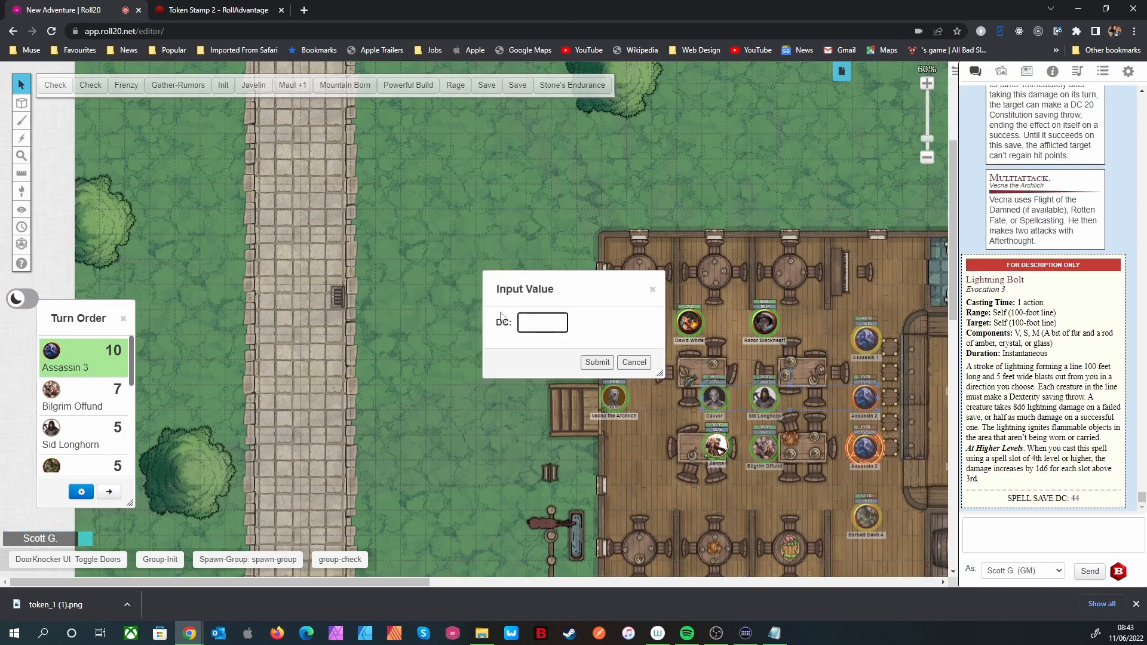
type("44")
left_click(594, 362)
left_click(591, 363)
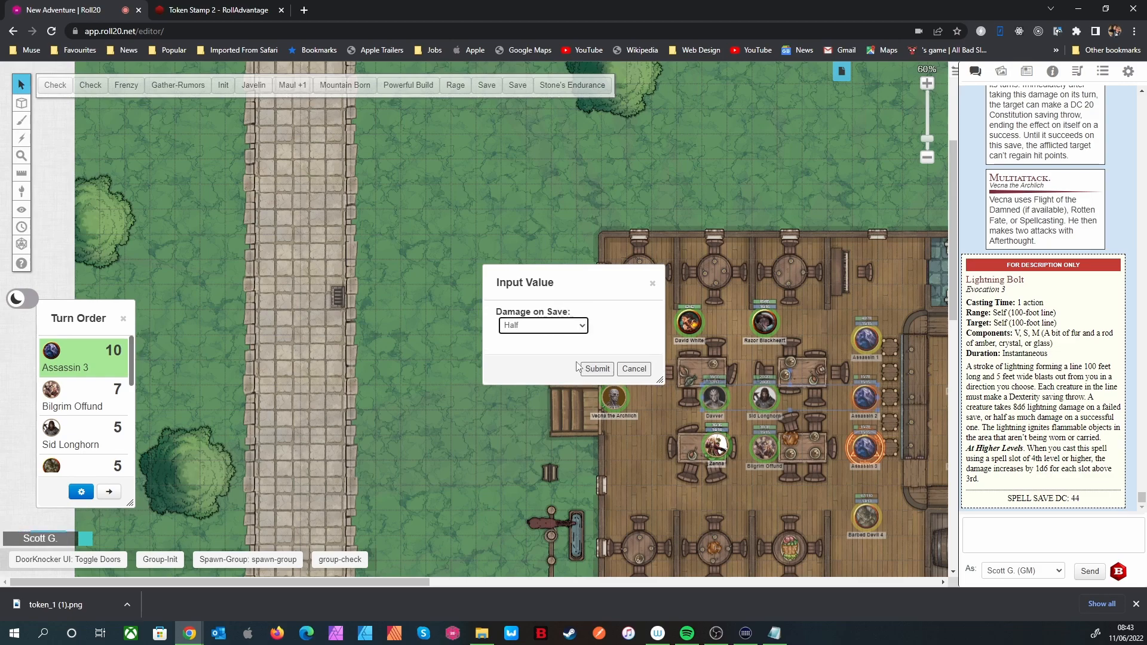
left_click(597, 368)
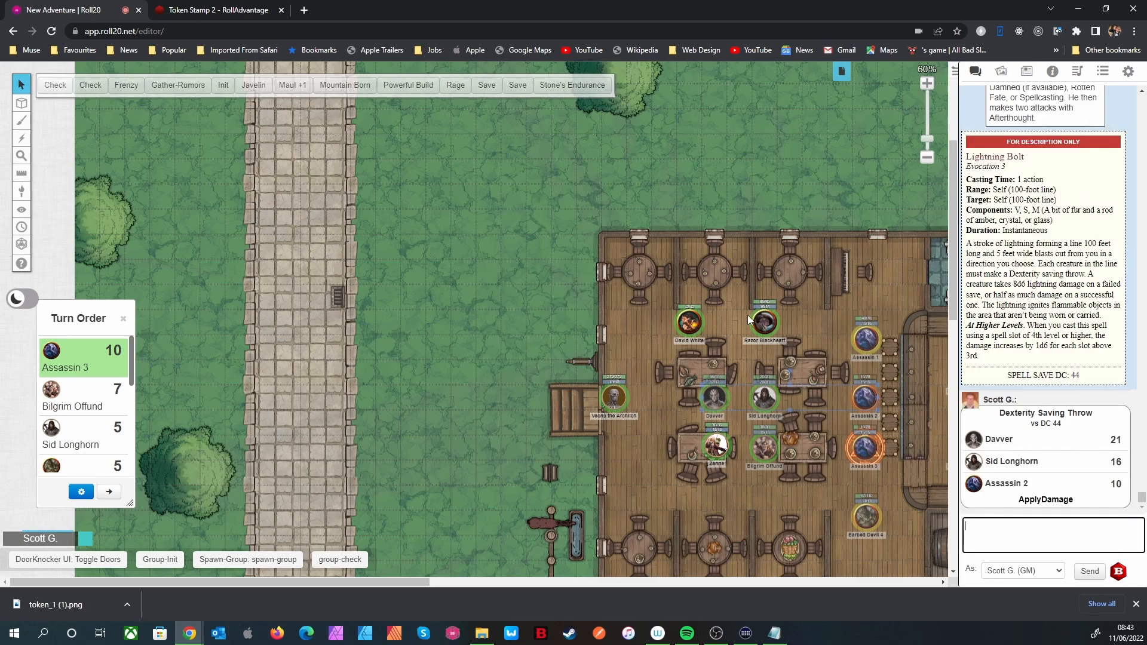
left_click(1045, 499)
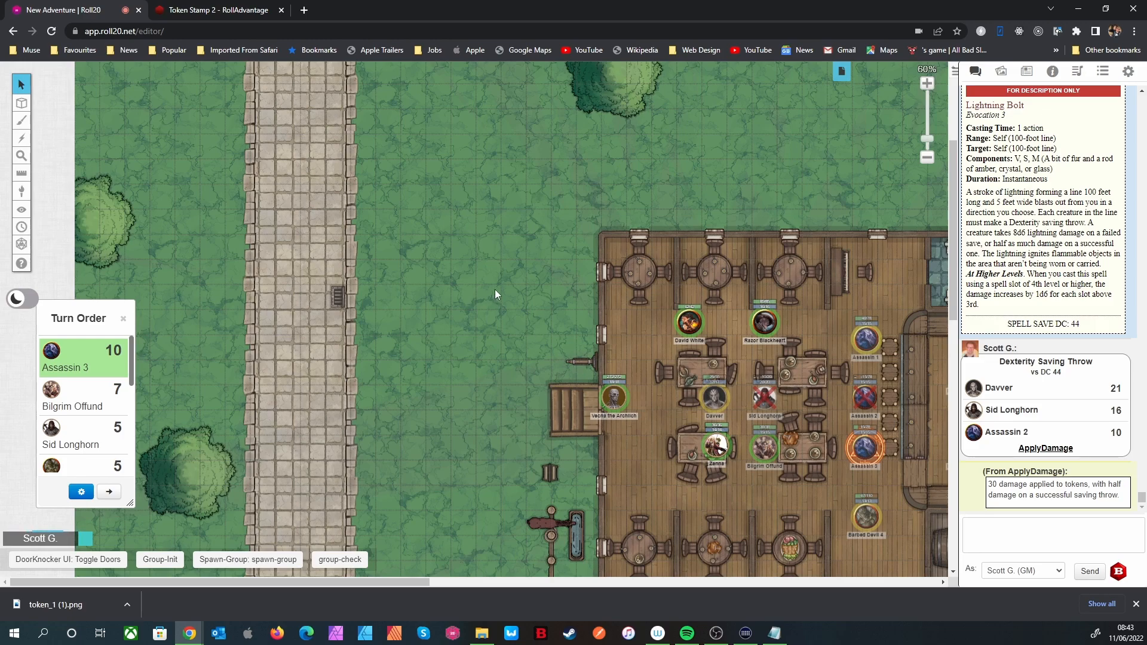
left_click_drag(343, 582, 383, 583)
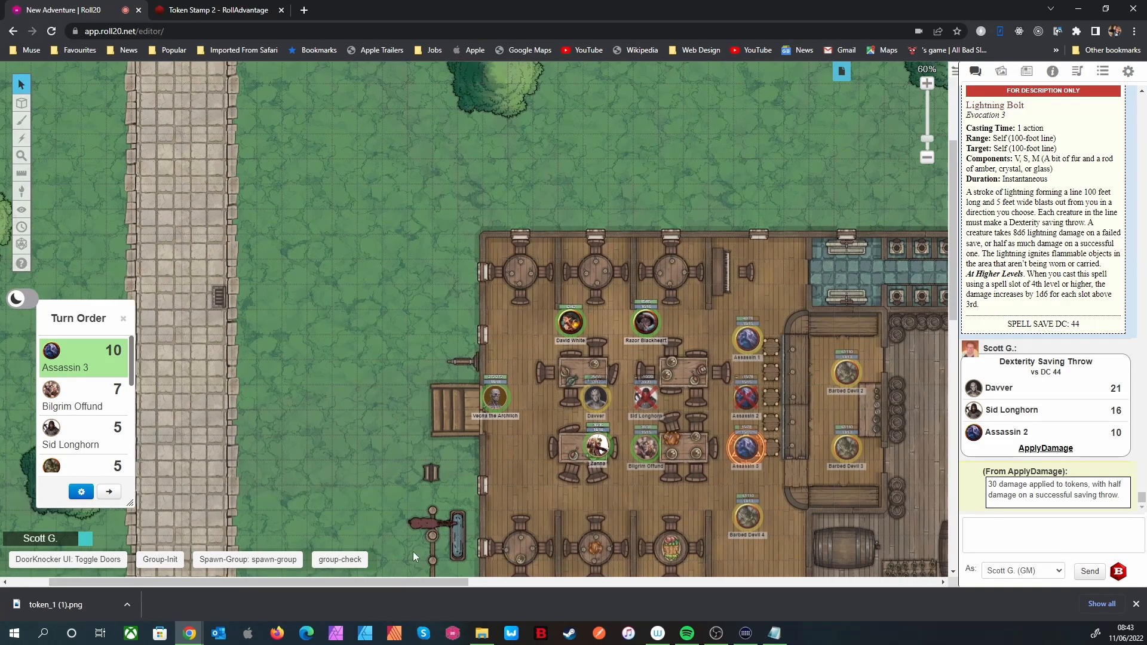